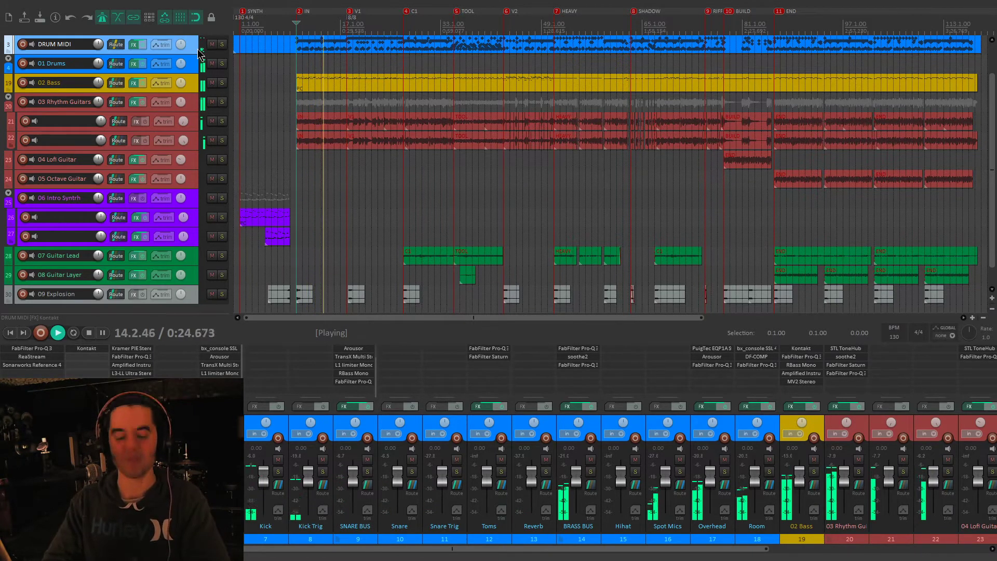
Step: Stop playback and open the DRUM MIDI track's Kontakt instrument at its full kit page, placing its window clear of the track list
{"action": "key", "text": "space"}
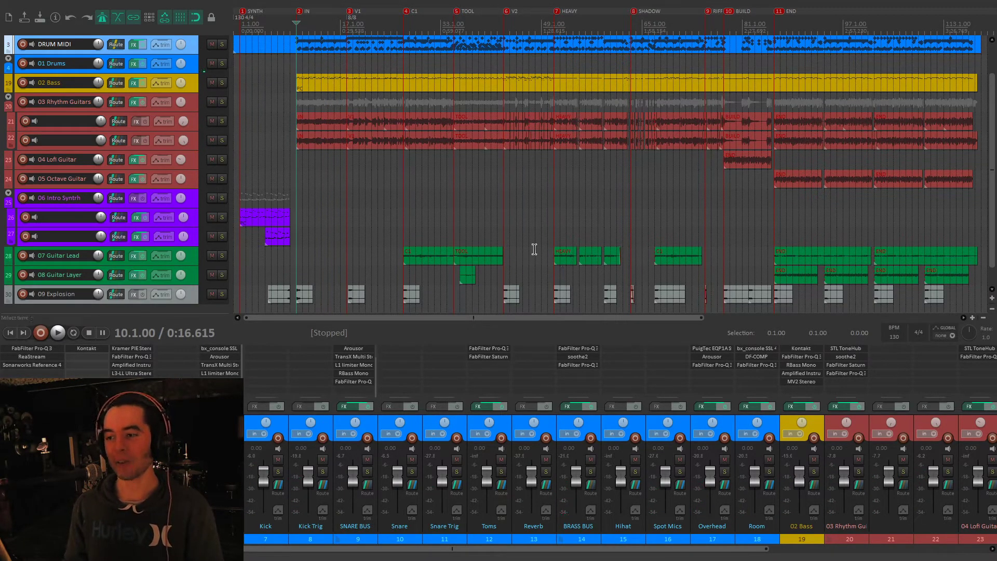
{"action": "scroll", "coordinate": [326, 412], "scroll_direction": "up", "scroll_amount": 2}
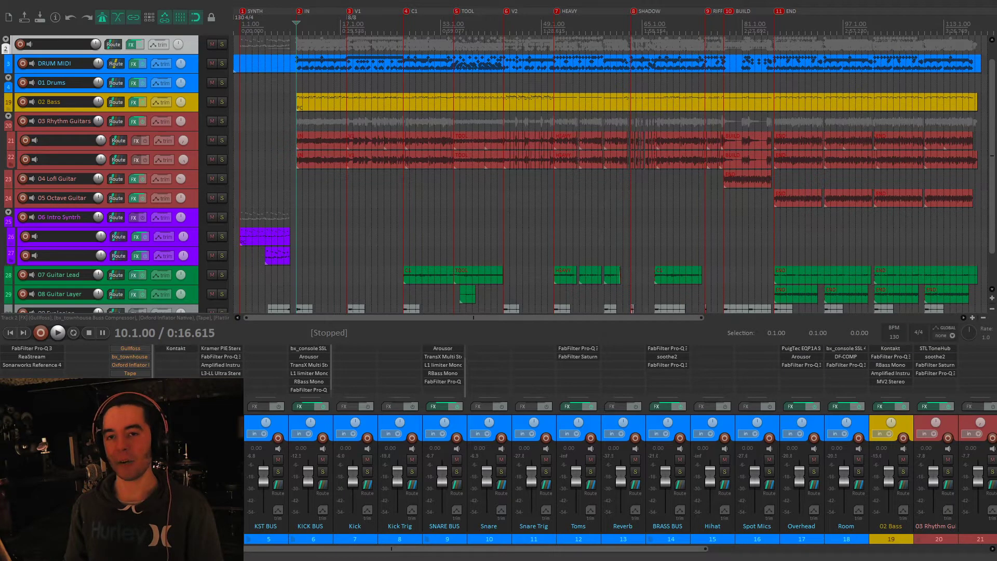
{"action": "left_click", "coordinate": [57, 63]}
{"action": "scroll", "coordinate": [198, 153], "scroll_direction": "down", "scroll_amount": 1}
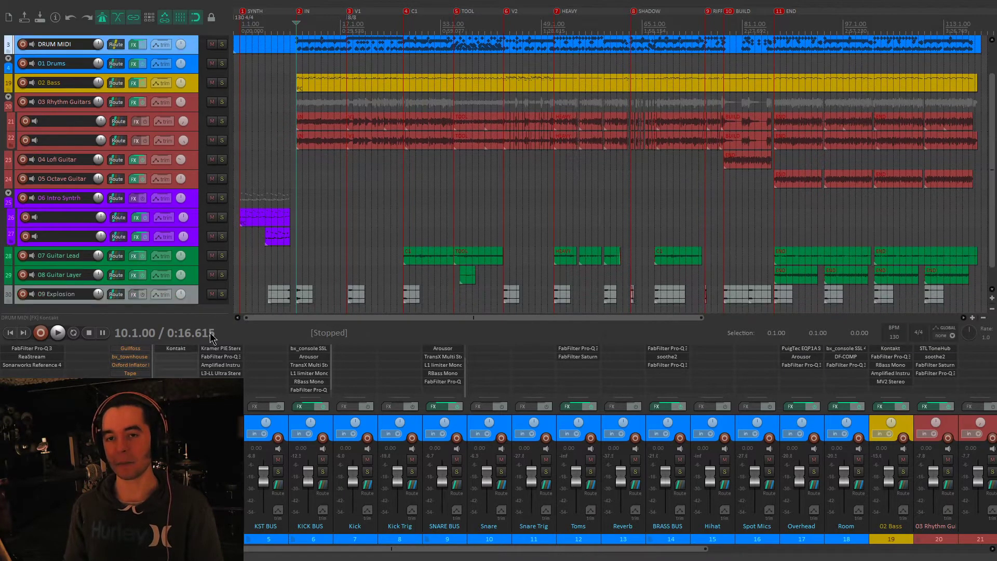
{"action": "left_click", "coordinate": [176, 348]}
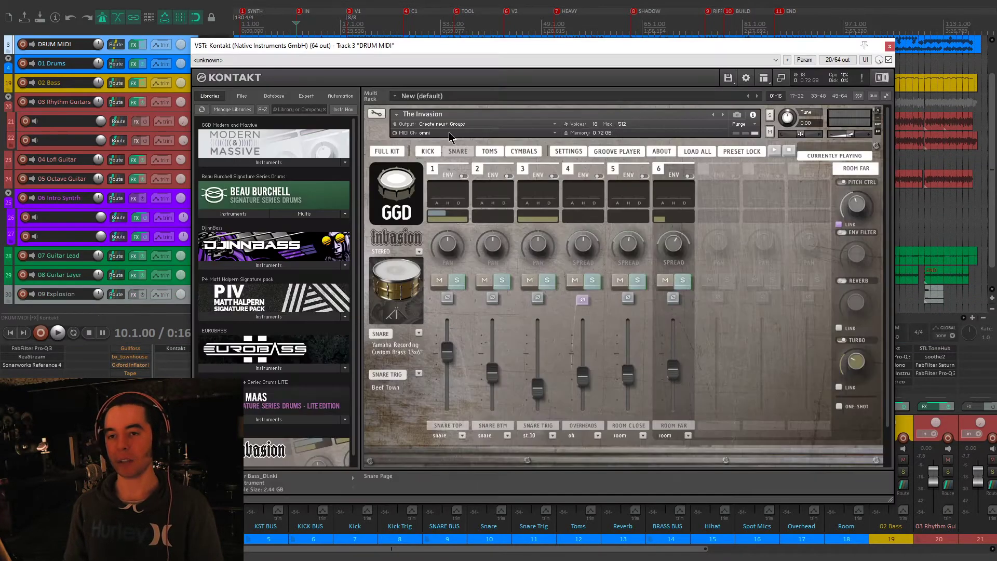
{"action": "left_click", "coordinate": [391, 154]}
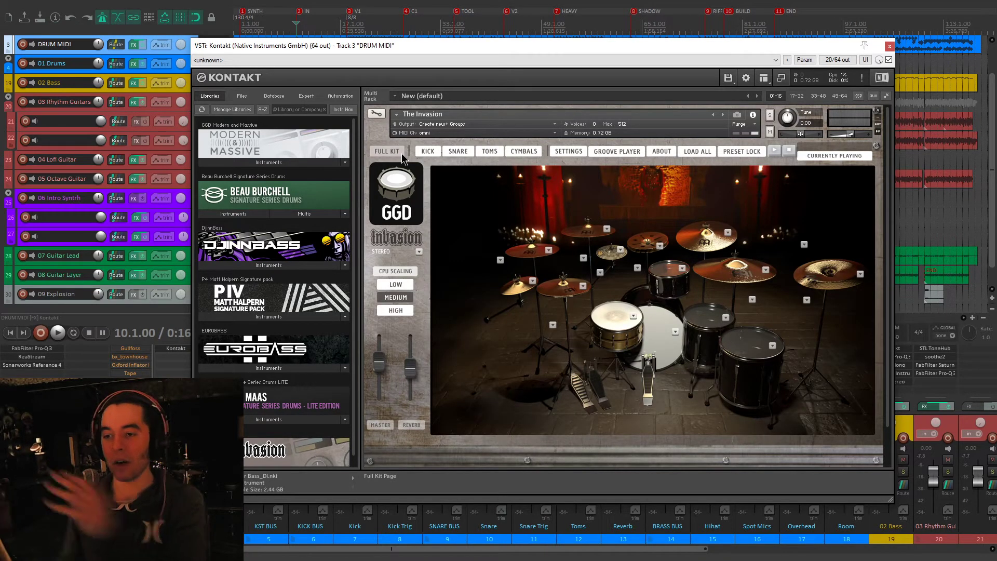
{"action": "left_click_drag", "start_coordinate": [571, 47], "coordinate": [623, 48]}
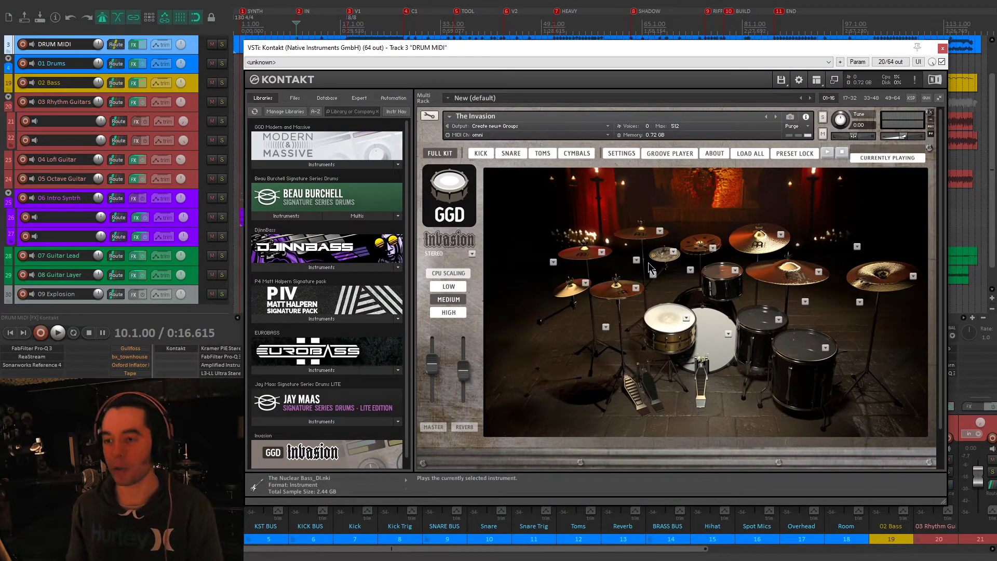
{"action": "left_click_drag", "start_coordinate": [556, 51], "coordinate": [556, 48]}
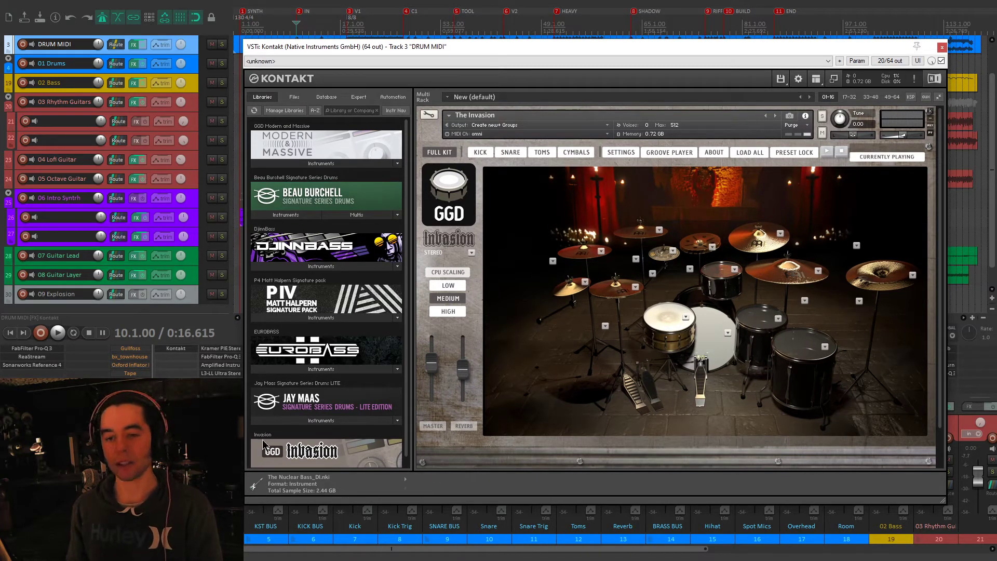
{"action": "left_click_drag", "start_coordinate": [693, 50], "coordinate": [698, 52]}
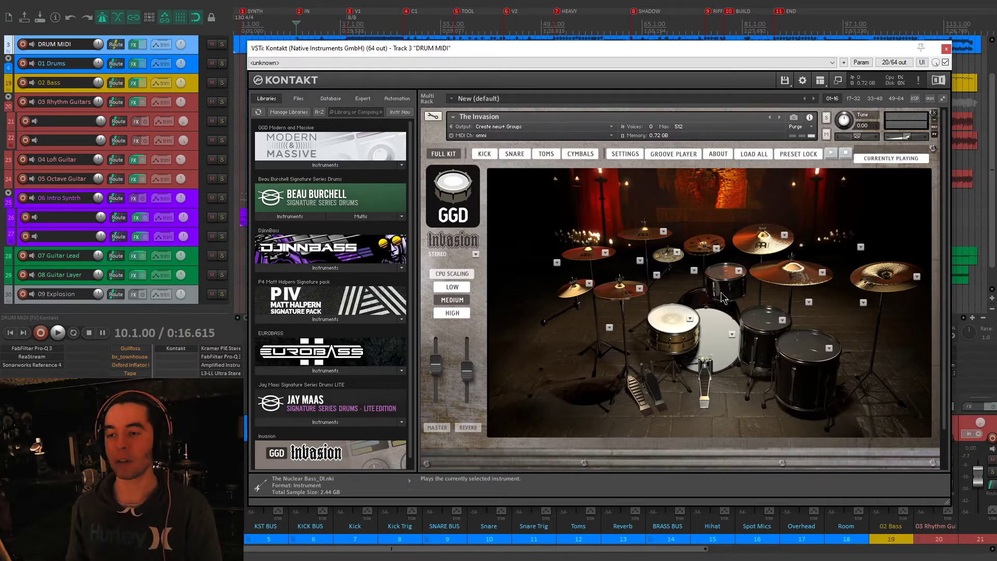
Step: Audition the snare and rack tom, and choose the Yamaha Recording Custom Brass 13x6" snare for the kit
{"action": "left_click", "coordinate": [668, 323]}
{"action": "left_click", "coordinate": [723, 276]}
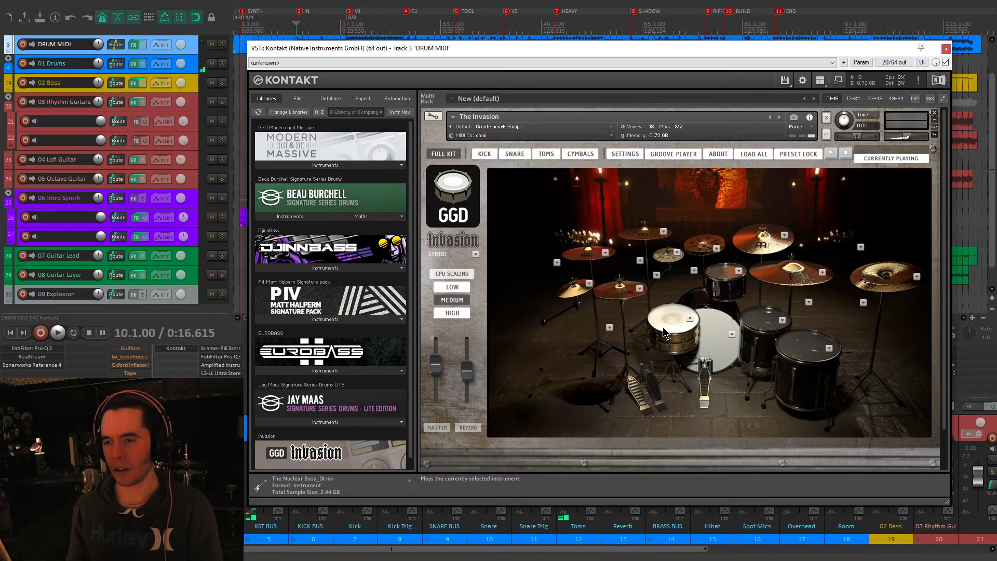
{"action": "left_click", "coordinate": [730, 335]}
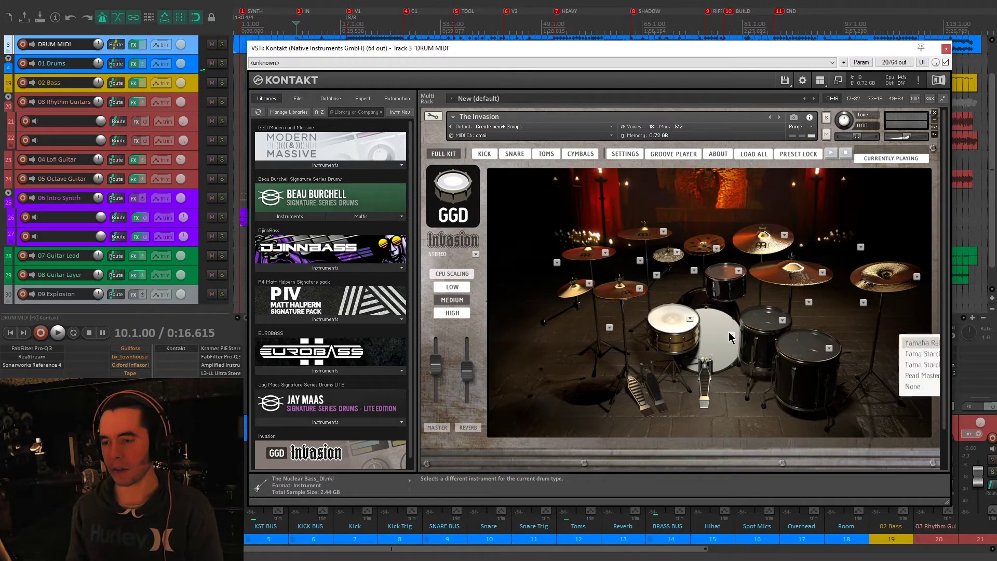
{"action": "left_click", "coordinate": [690, 319]}
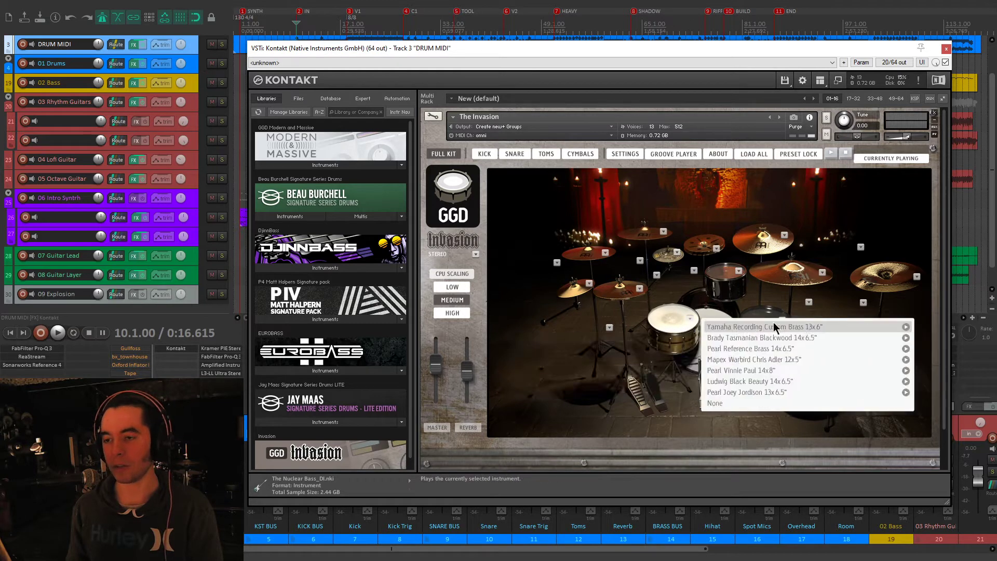
{"action": "left_click", "coordinate": [774, 328]}
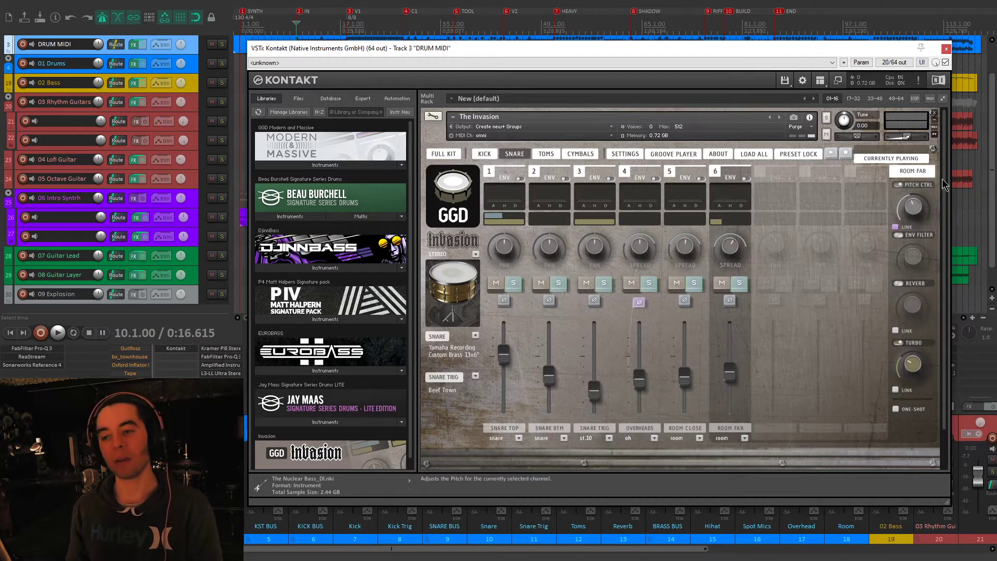
Step: Solo the DRUM MIDI track and play a short passage from bar 10
{"action": "left_click", "coordinate": [223, 45]}
{"action": "key", "text": "space"}
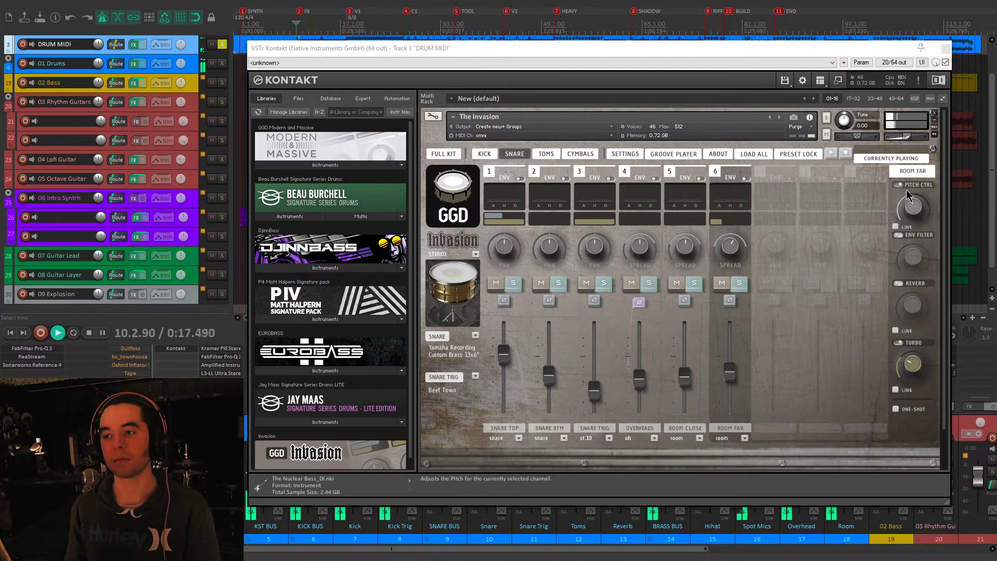
{"action": "key", "text": "space"}
Step: Toggle pitch control on the snare's Room Far channel and replay the soloed drums to check the sound
{"action": "left_click", "coordinate": [900, 187]}
{"action": "left_click", "coordinate": [899, 185]}
{"action": "left_click", "coordinate": [899, 185]}
{"action": "left_click", "coordinate": [899, 185]}
{"action": "key", "text": "space"}
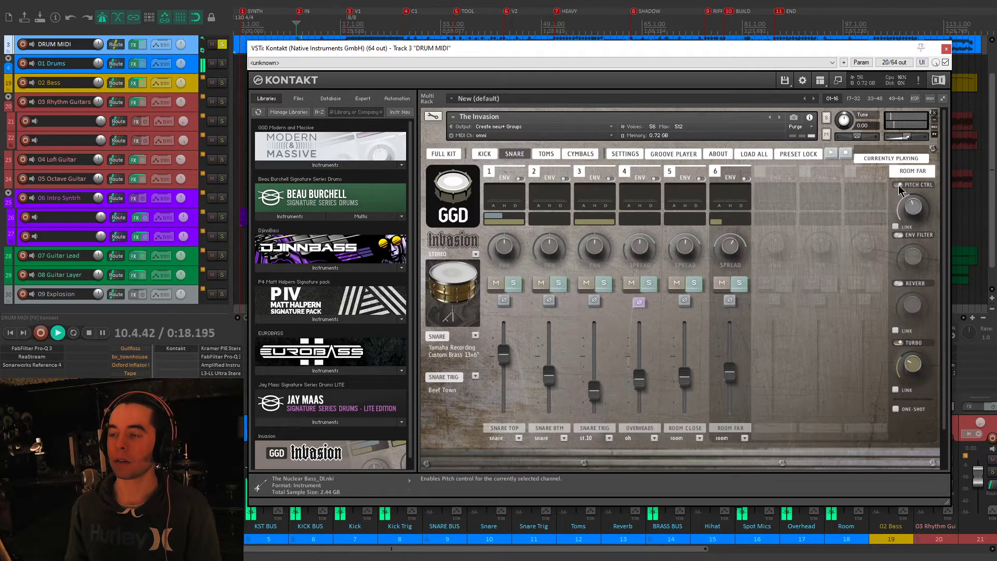
{"action": "key", "text": "space"}
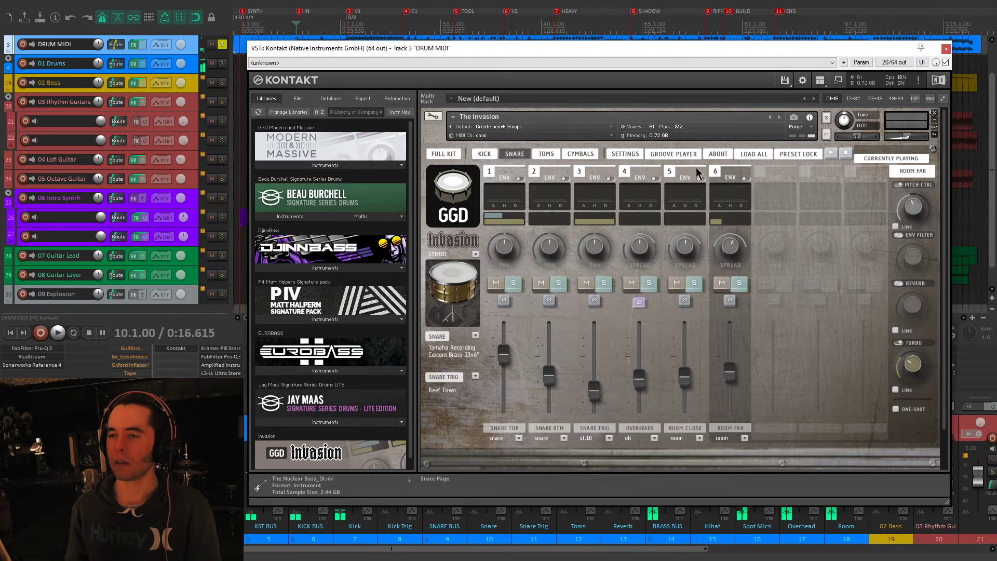
Step: Link the snare's pitch control across its channels, check several of them, and select the Snare Top channel
{"action": "left_click", "coordinate": [895, 228]}
{"action": "left_click", "coordinate": [688, 429]}
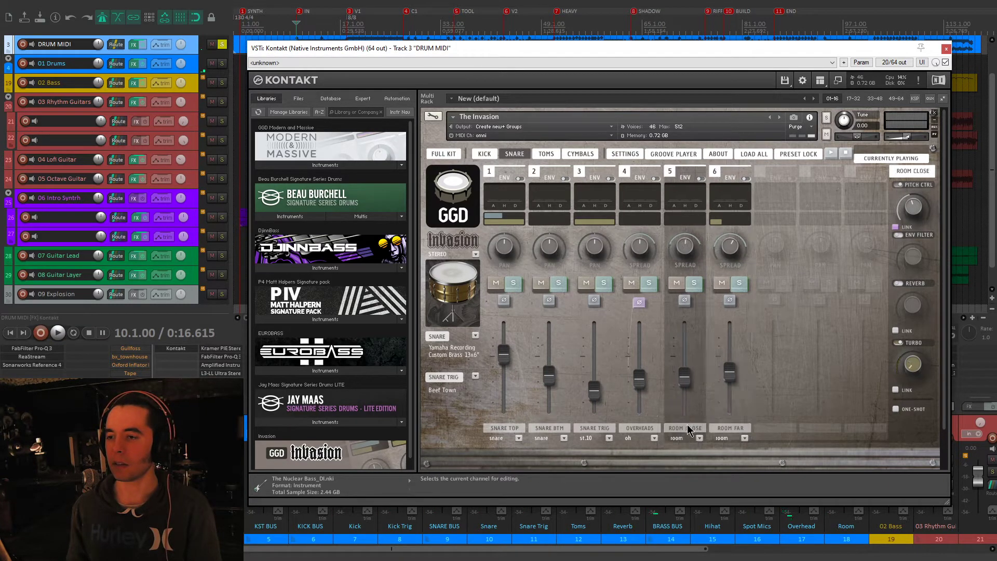
{"action": "left_click", "coordinate": [602, 429]}
{"action": "left_click", "coordinate": [561, 429]}
{"action": "left_click", "coordinate": [521, 429]}
{"action": "left_click", "coordinate": [555, 429]}
{"action": "left_click", "coordinate": [595, 429]}
{"action": "left_click", "coordinate": [552, 430]}
{"action": "left_click", "coordinate": [504, 430]}
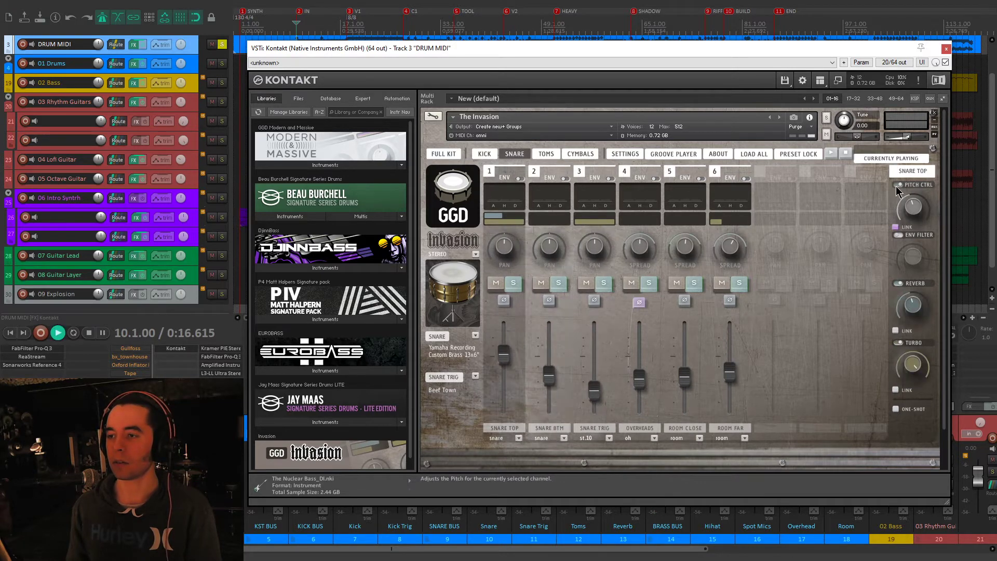
Step: Compare the soloed drums with the linked snare pitch control switched off and back on
{"action": "left_click", "coordinate": [897, 185]}
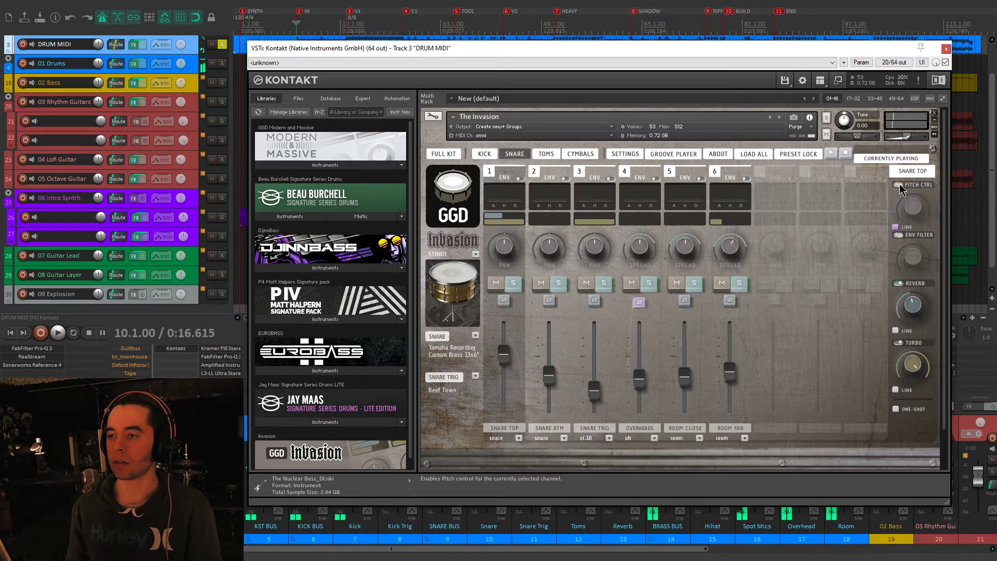
{"action": "key", "text": "space"}
{"action": "key", "text": "space"}
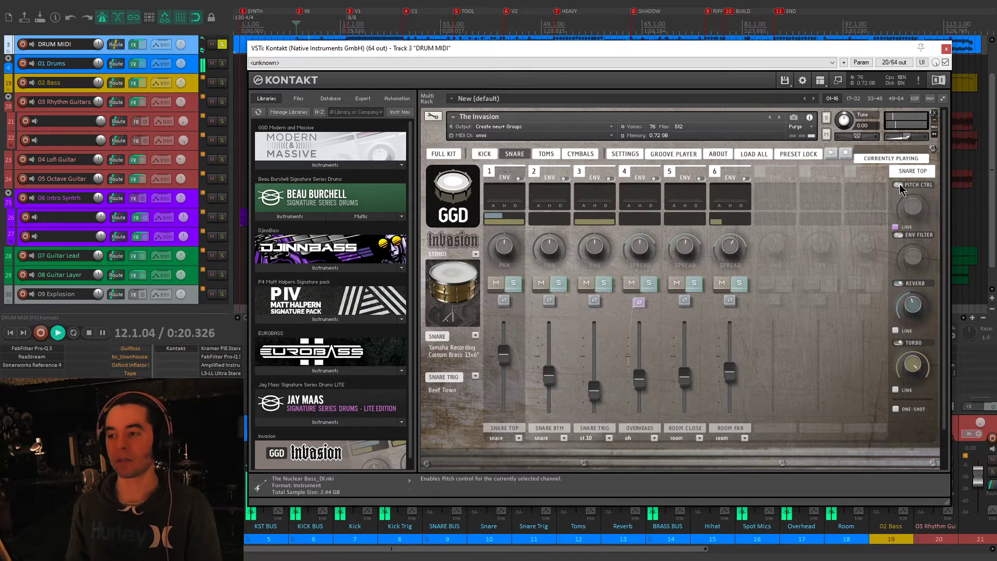
{"action": "key", "text": "space"}
{"action": "left_click", "coordinate": [900, 185]}
{"action": "key", "text": "space"}
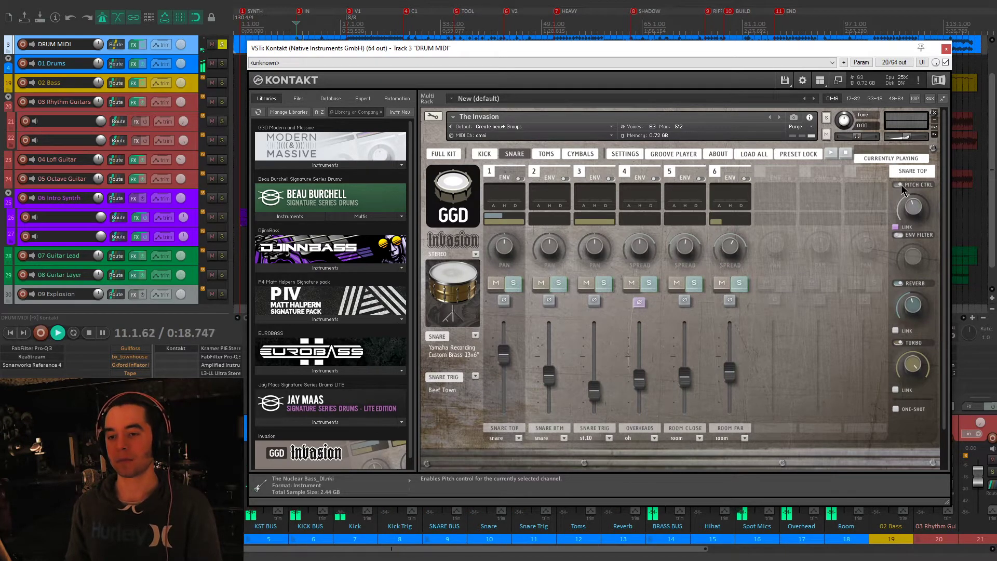
{"action": "key", "text": "space"}
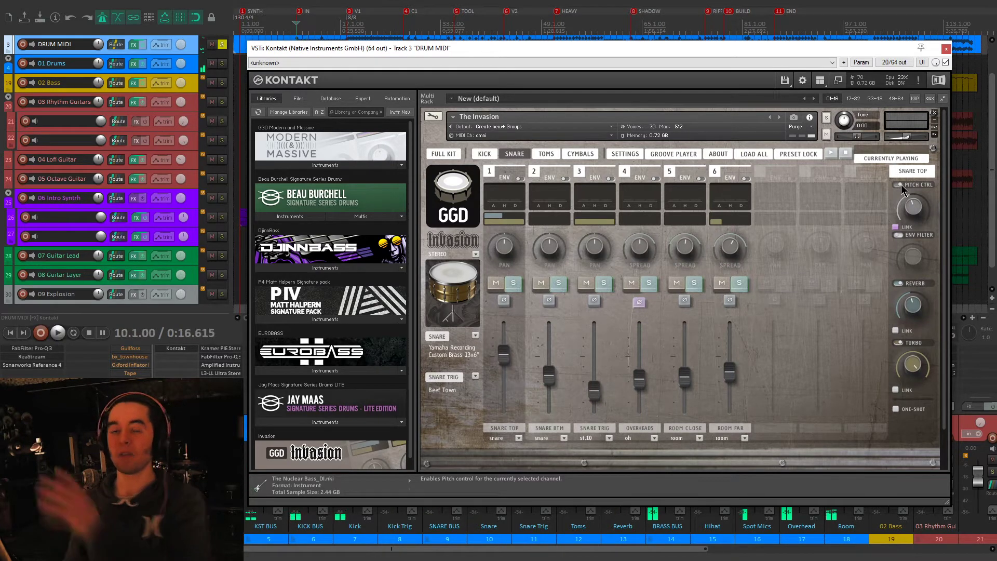
Step: Return the drum instrument to its full kit page, close it, and play the 02 Bass track soloed
{"action": "left_click", "coordinate": [443, 154]}
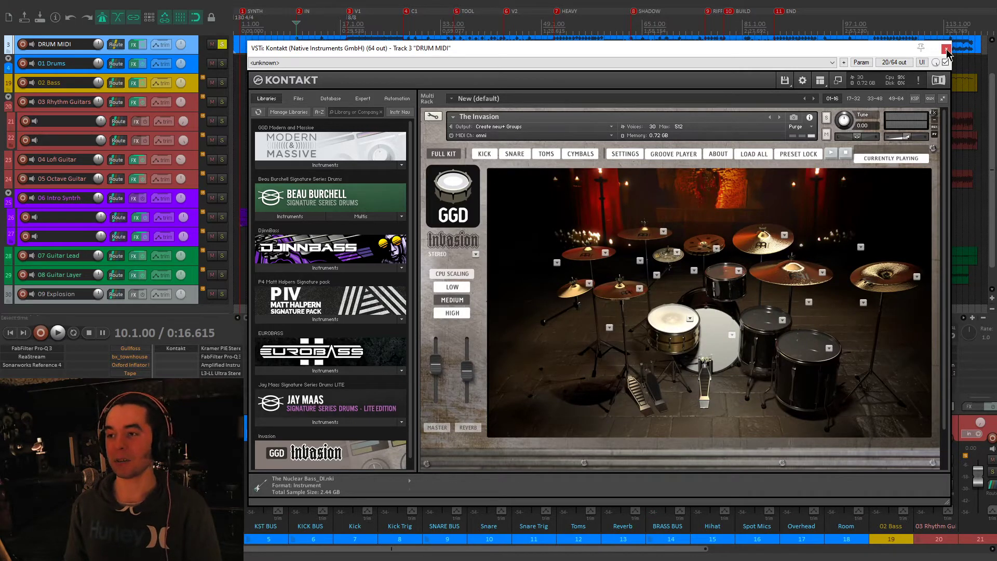
{"action": "left_click", "coordinate": [946, 48]}
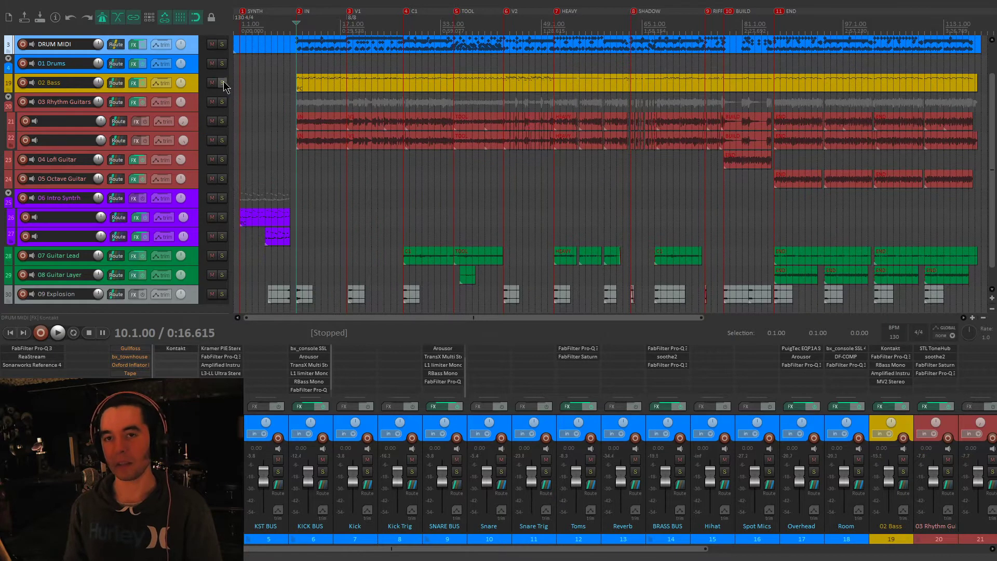
{"action": "left_click", "coordinate": [223, 83]}
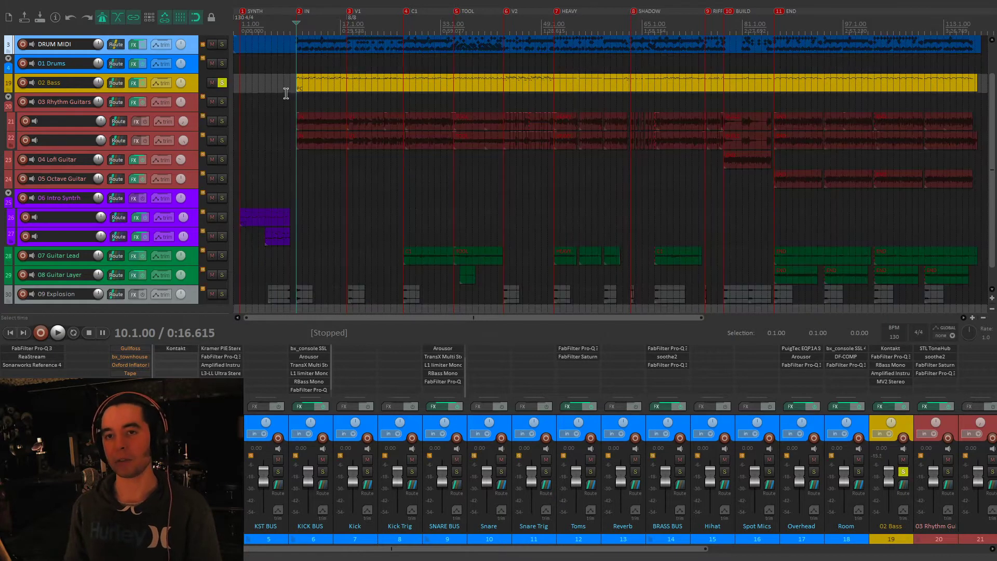
{"action": "key", "text": "space"}
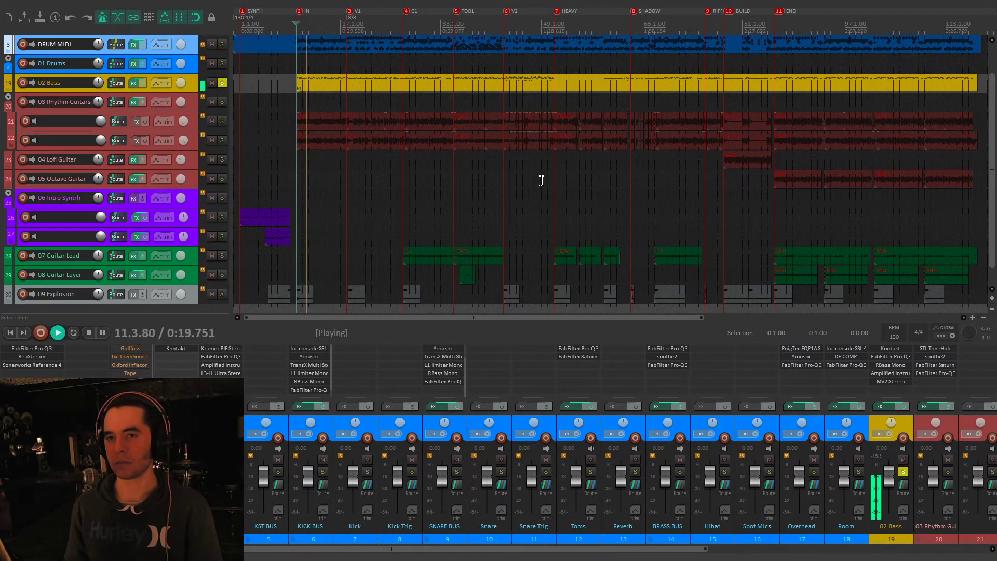
Step: Open the Kontakt DjinnBass instrument on the 02 Bass track and place its window clear of the track names
{"action": "double_click", "coordinate": [891, 348]}
{"action": "left_click_drag", "start_coordinate": [465, 52], "coordinate": [507, 65]}
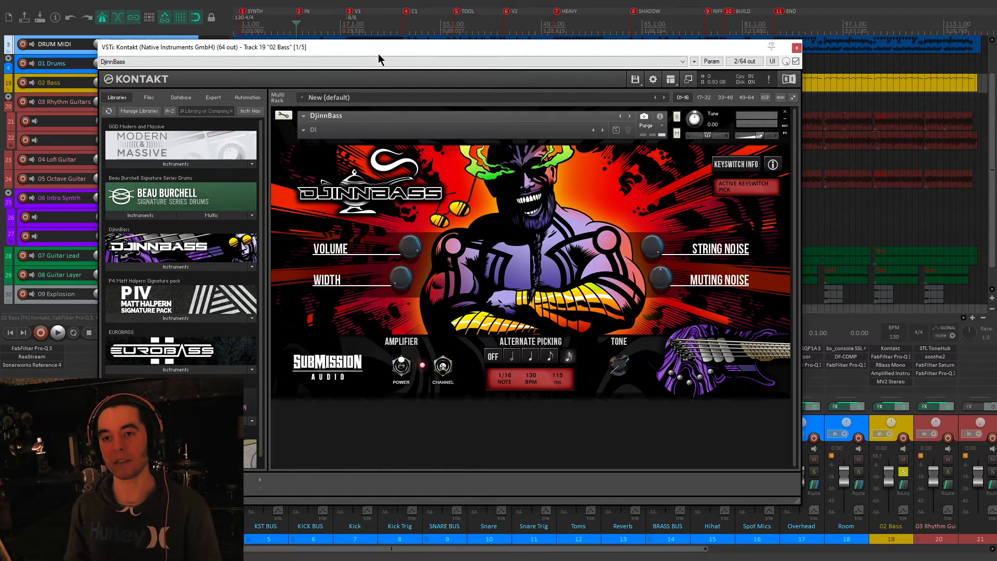
{"action": "left_click_drag", "start_coordinate": [379, 51], "coordinate": [494, 40]}
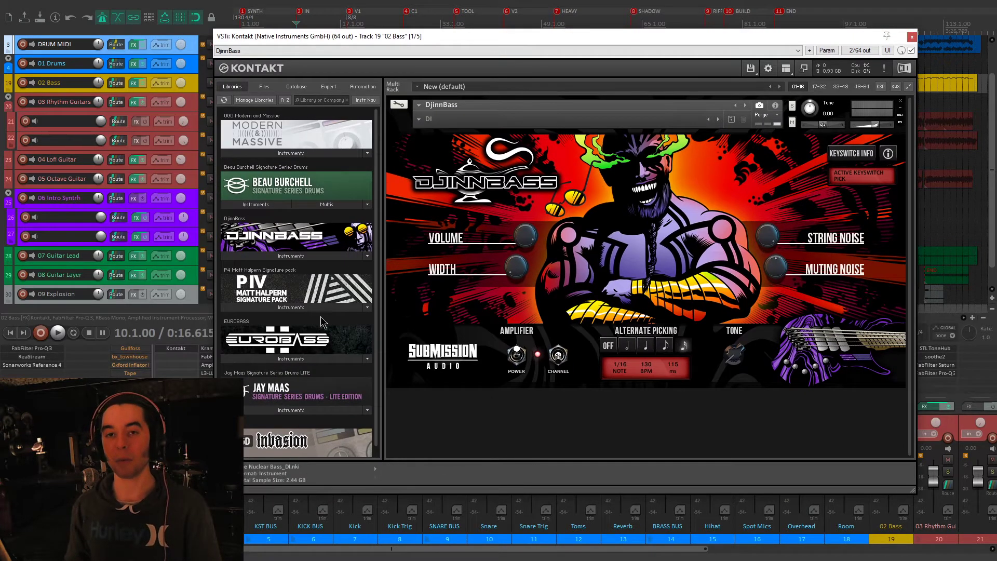
{"action": "left_click_drag", "start_coordinate": [440, 42], "coordinate": [436, 42]}
{"action": "left_click_drag", "start_coordinate": [615, 39], "coordinate": [615, 40]}
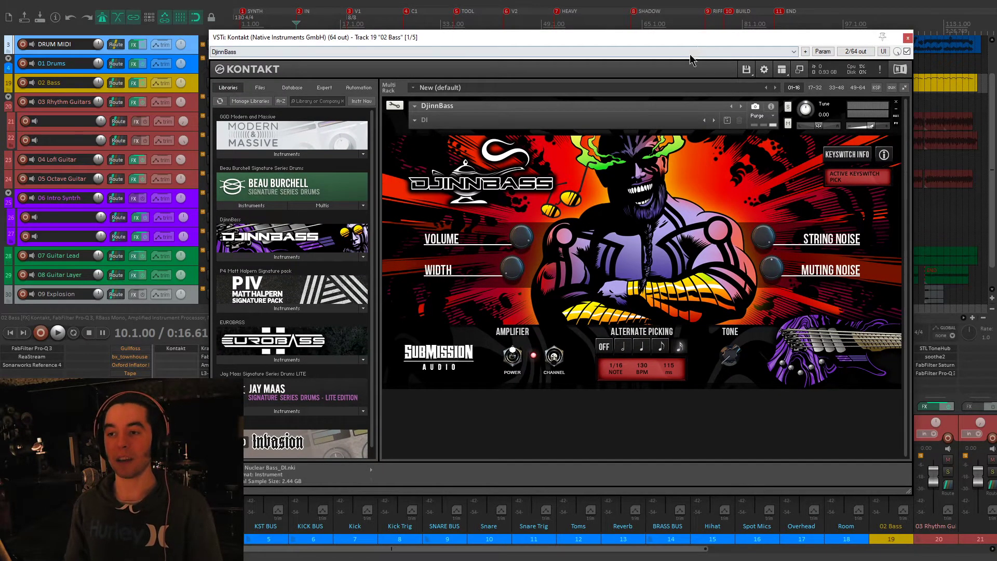
{"action": "left_click_drag", "start_coordinate": [699, 35], "coordinate": [696, 33]}
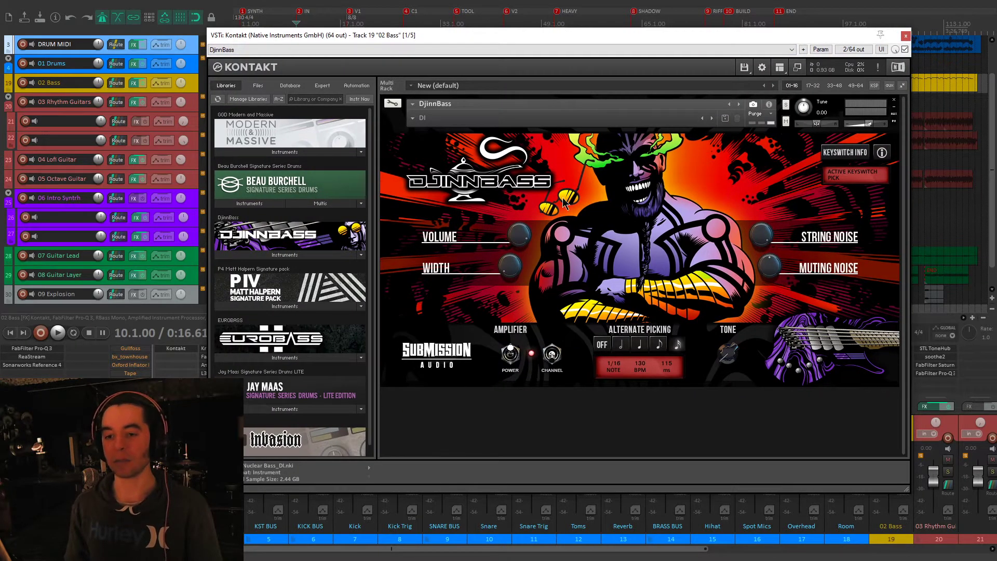
{"action": "left_click_drag", "start_coordinate": [556, 33], "coordinate": [541, 40]}
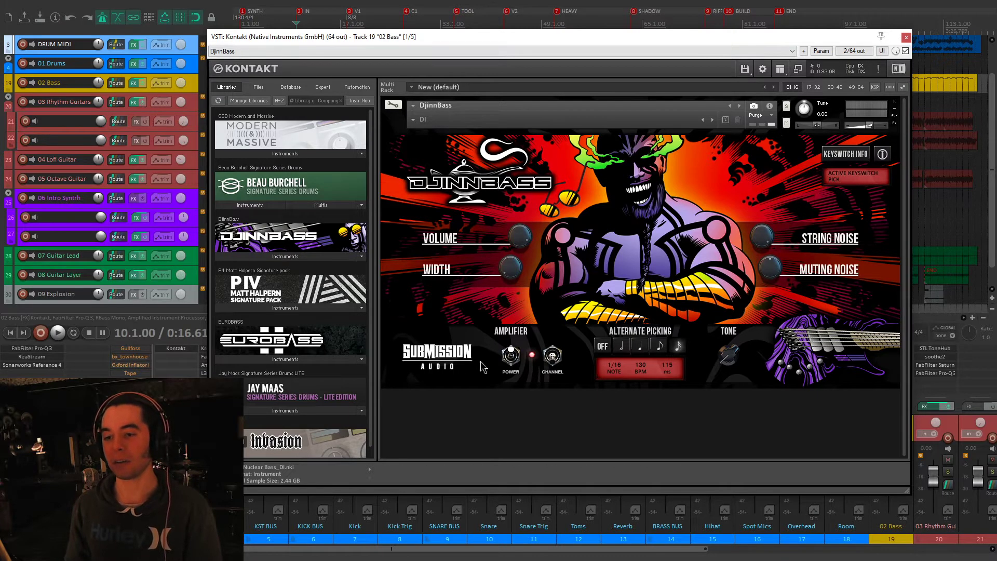
{"action": "left_click_drag", "start_coordinate": [524, 44], "coordinate": [524, 43]}
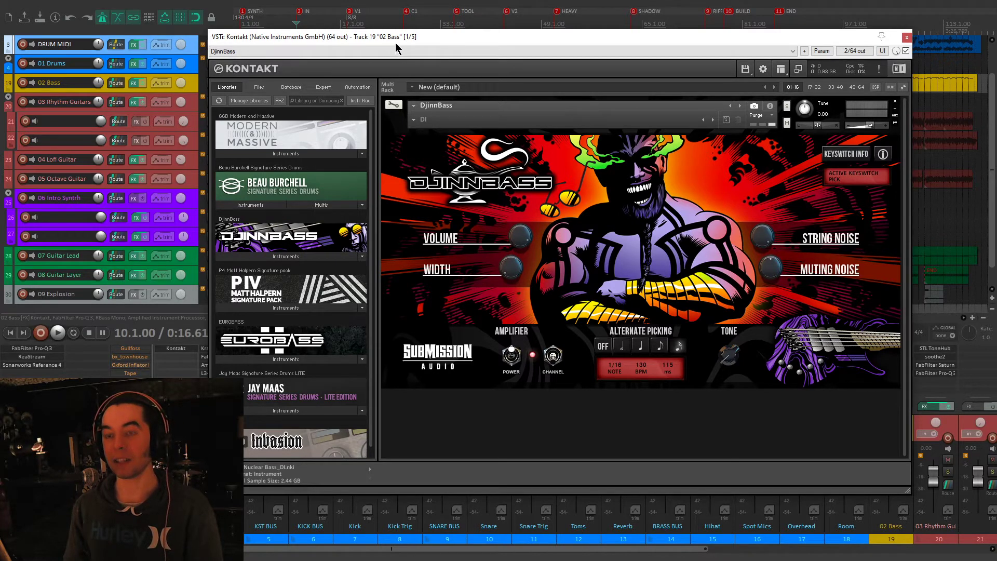
{"action": "left_click_drag", "start_coordinate": [609, 46], "coordinate": [610, 41]}
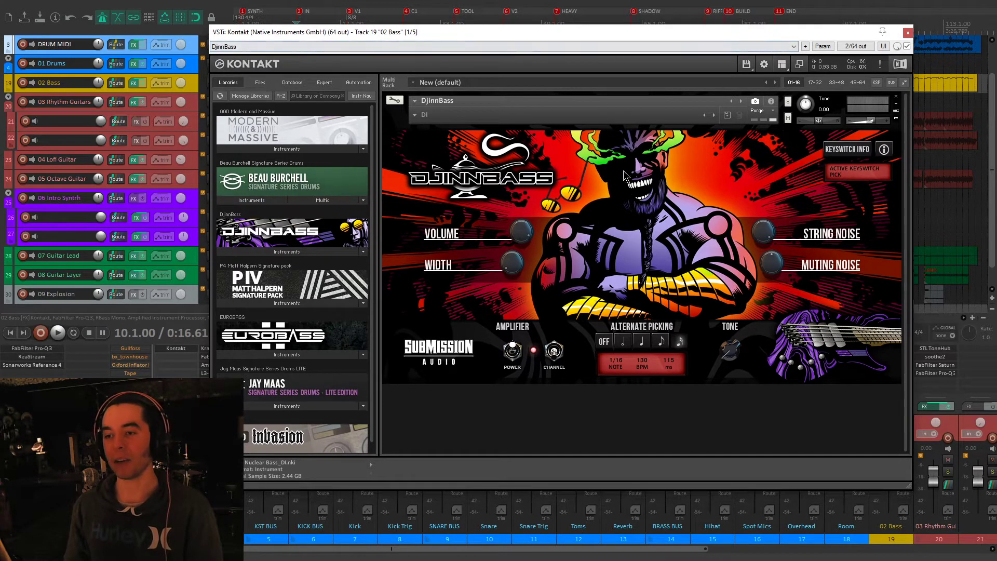
{"action": "left_click_drag", "start_coordinate": [600, 39], "coordinate": [601, 40]}
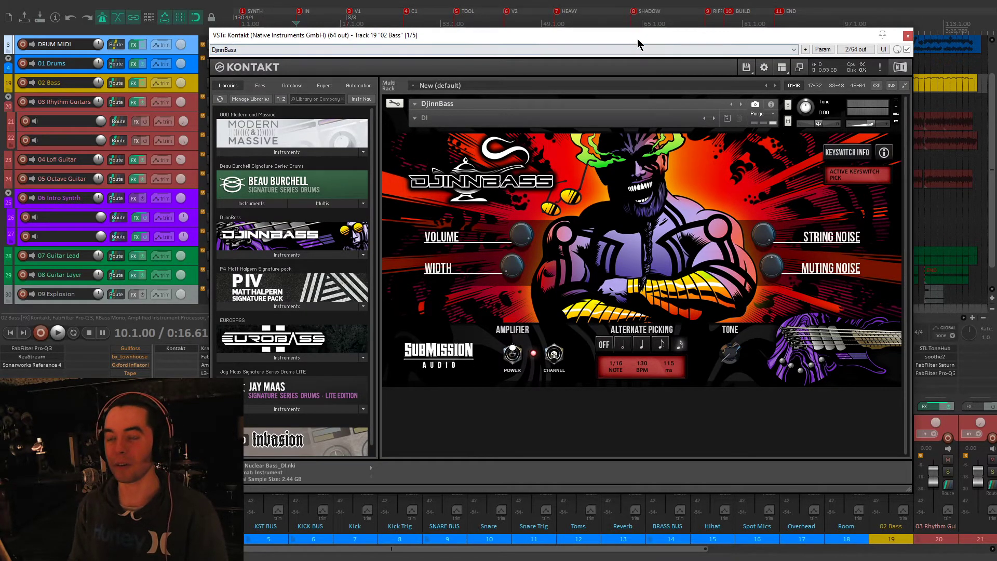
{"action": "mouse_move", "coordinate": [596, 40]}
{"action": "left_mouse_down"}
{"action": "mouse_move", "coordinate": [623, 42]}
{"action": "mouse_move", "coordinate": [592, 39]}
{"action": "left_mouse_up"}
Step: Uncover the 02 Bass mixer channel, stop playback, and bypass its MV2 Stereo, Amplified Instru, RBass Mono and FabFilter Pro-Q effects
{"action": "left_click_drag", "start_coordinate": [669, 33], "coordinate": [515, 40]}
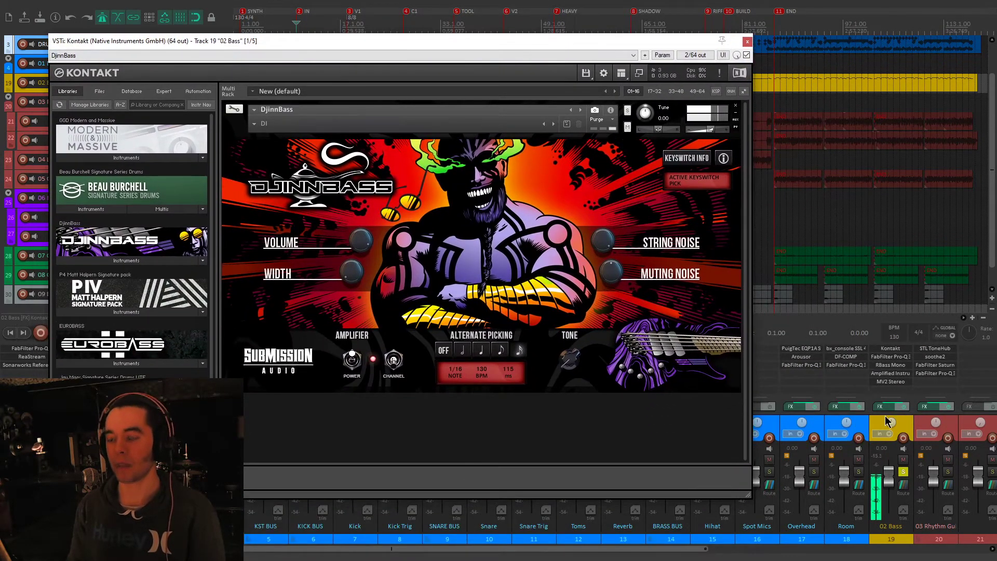
{"action": "key", "text": "space"}
{"action": "left_click", "coordinate": [900, 383], "text": "shift"}
{"action": "left_click", "coordinate": [899, 373], "text": "shift"}
{"action": "left_click", "coordinate": [899, 365], "text": "shift"}
{"action": "left_click", "coordinate": [900, 357], "text": "shift"}
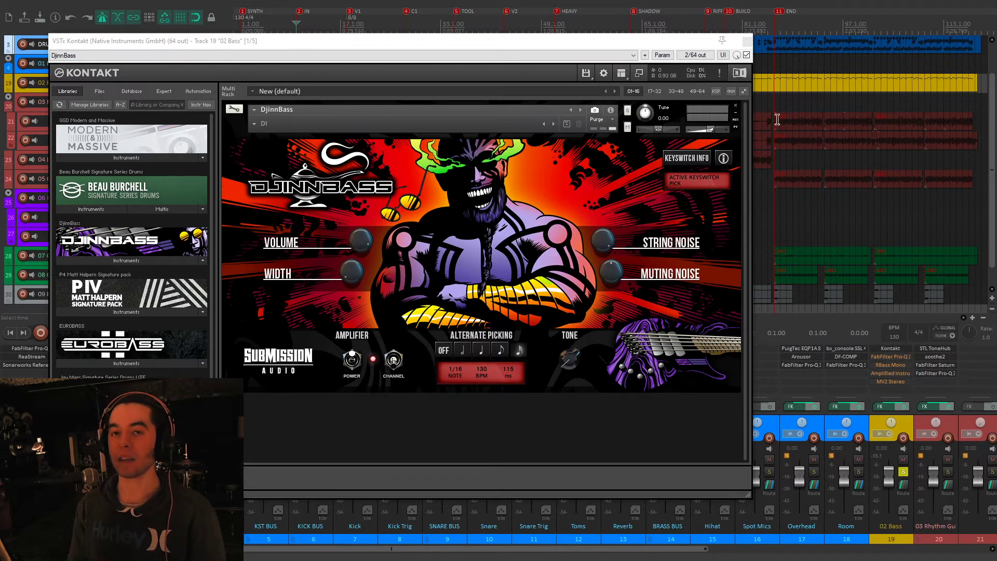
Step: Look over the DjinnBass instrument on the 02 Bass track once more and close its window
{"action": "left_click", "coordinate": [748, 43]}
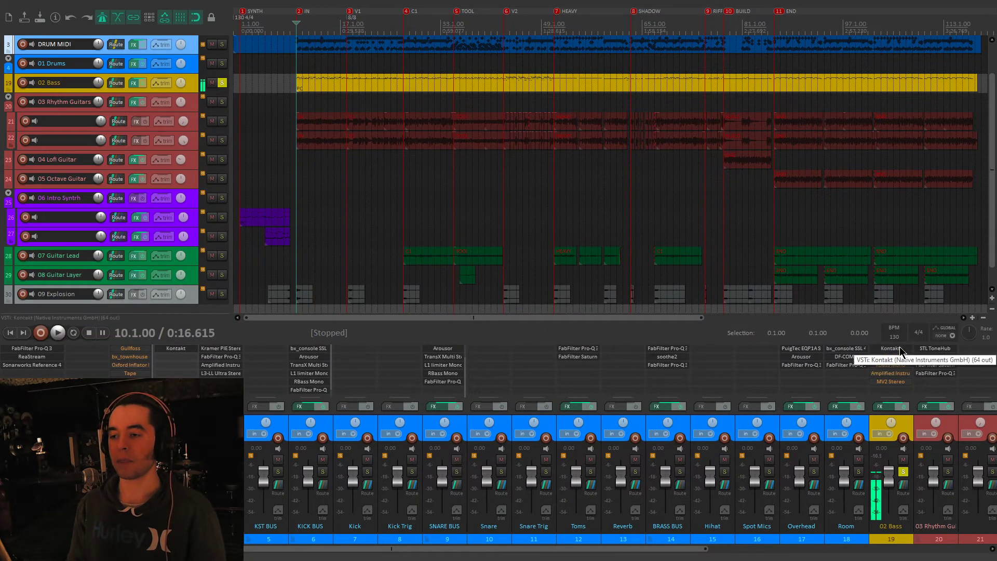
{"action": "left_click", "coordinate": [898, 349]}
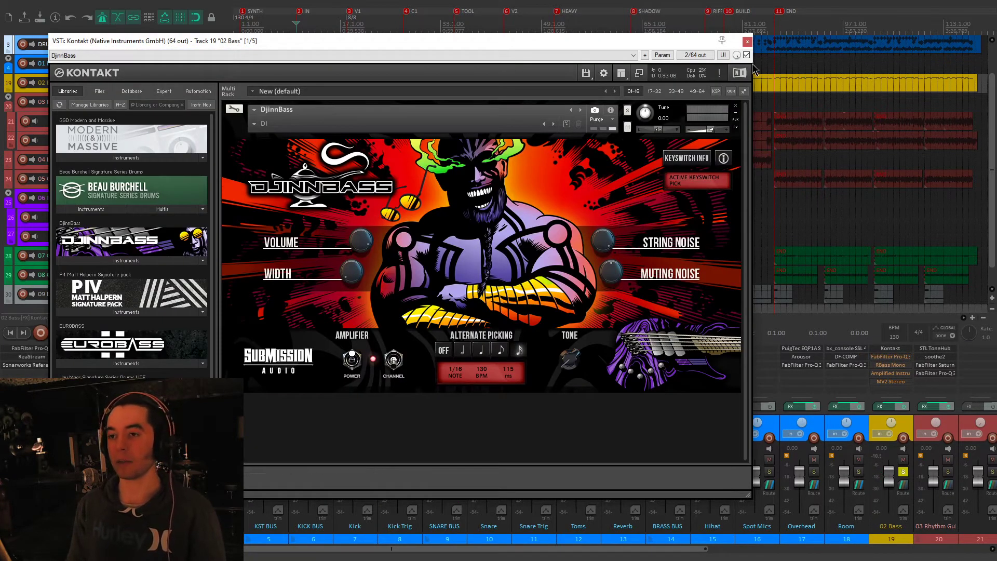
{"action": "left_click", "coordinate": [748, 42]}
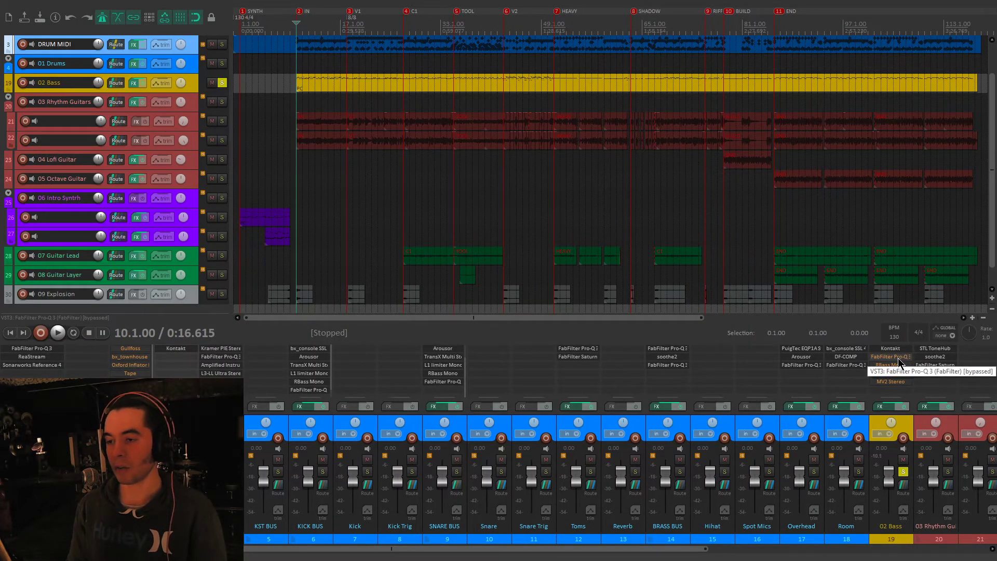
Step: Open the 02 Bass effects chain with FabFilter Pro-Q 3 enabled and audition its 2417.7 Hz and 4600 Hz bands in isolation
{"action": "left_click", "coordinate": [880, 406]}
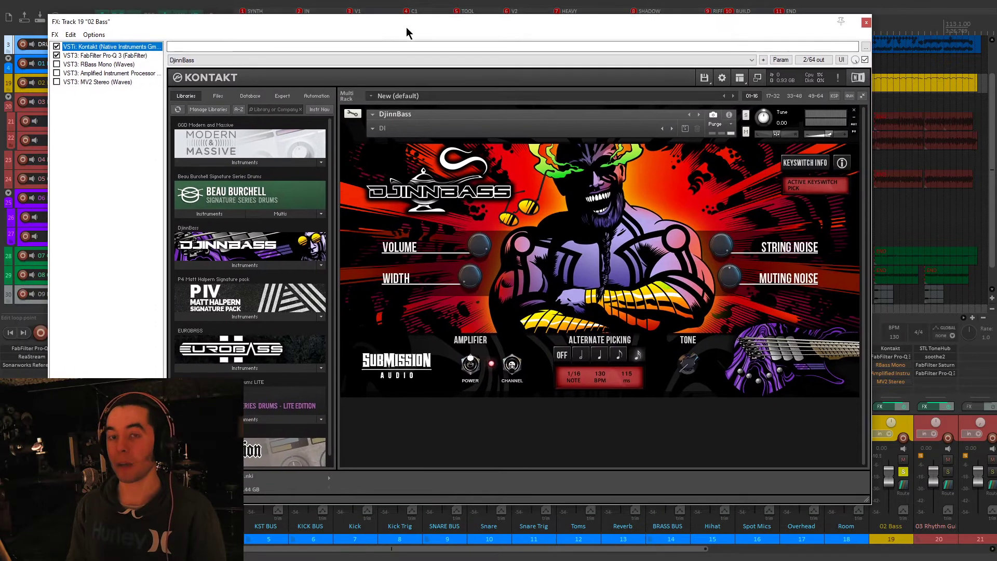
{"action": "left_click", "coordinate": [123, 55]}
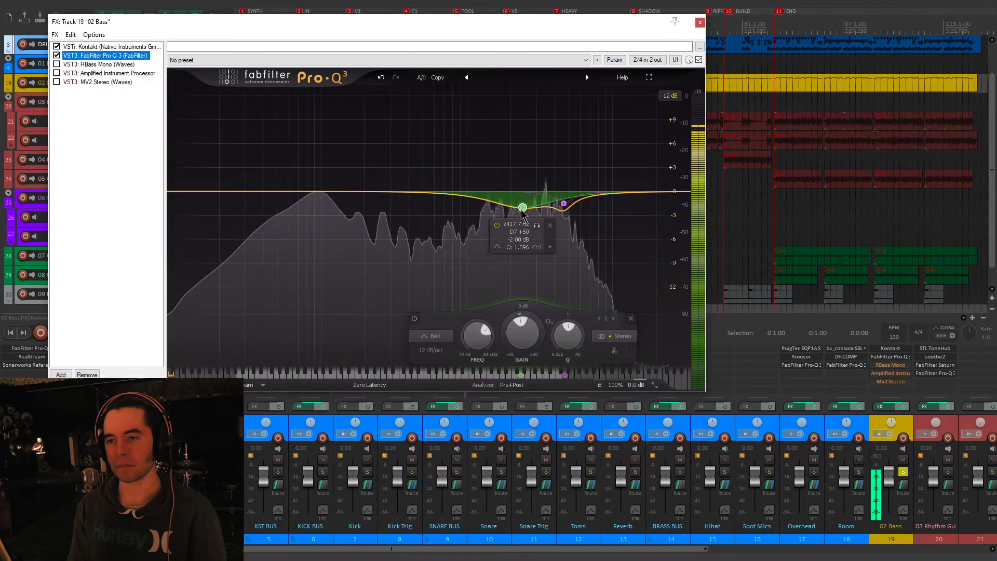
{"action": "left_click", "coordinate": [537, 226]}
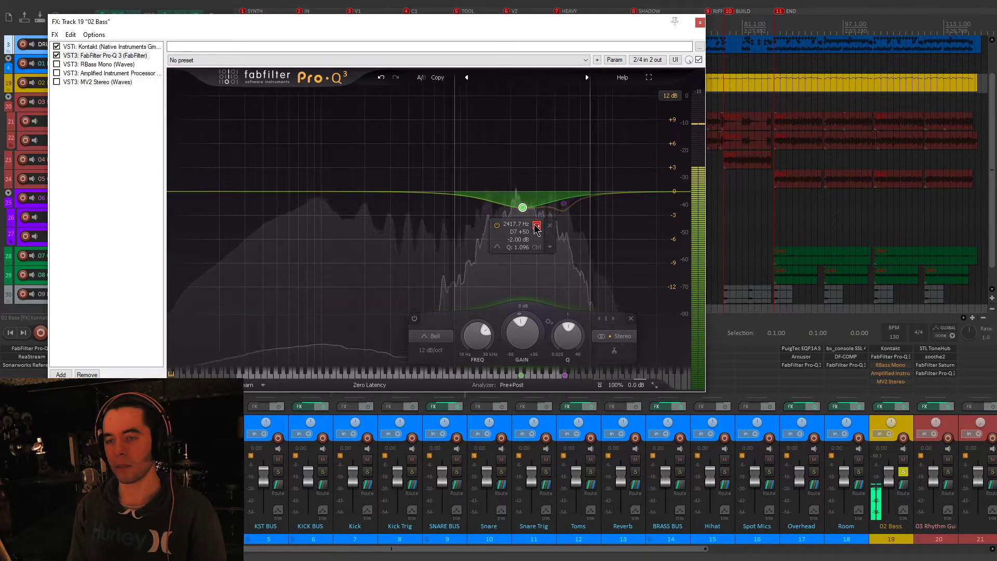
{"action": "left_click", "coordinate": [578, 221]}
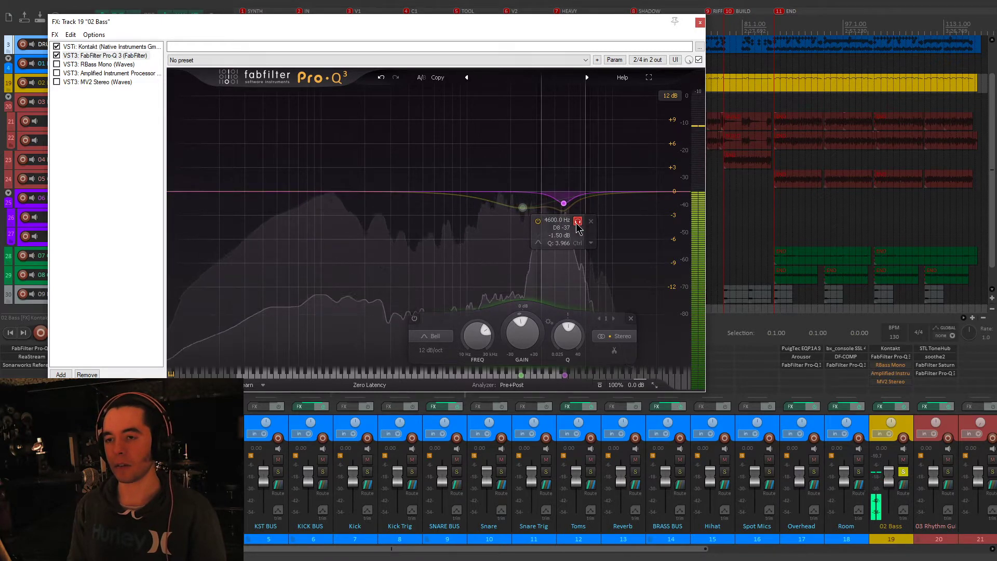
Step: Enable RBass Mono on 02 Bass, move the effects window toward the middle of the arrangement, and play the bass through it
{"action": "left_click", "coordinate": [59, 65]}
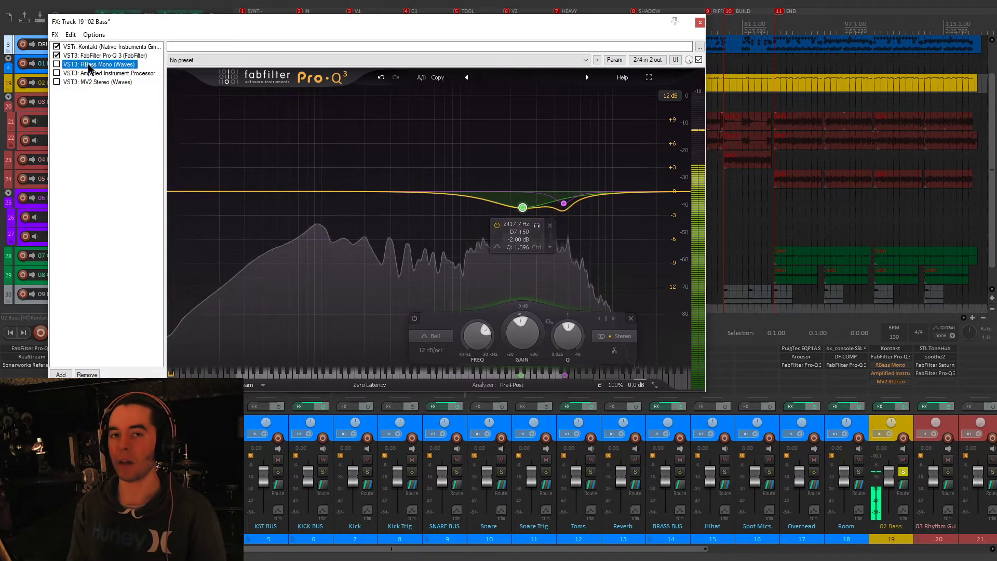
{"action": "left_click", "coordinate": [57, 64]}
{"action": "left_click_drag", "start_coordinate": [187, 22], "coordinate": [450, 128]}
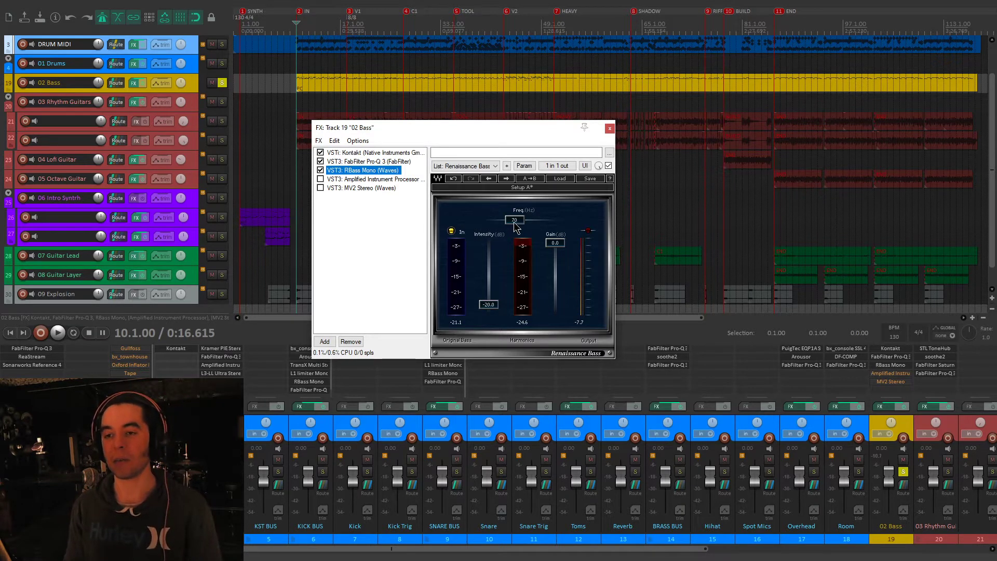
{"action": "key", "text": "space"}
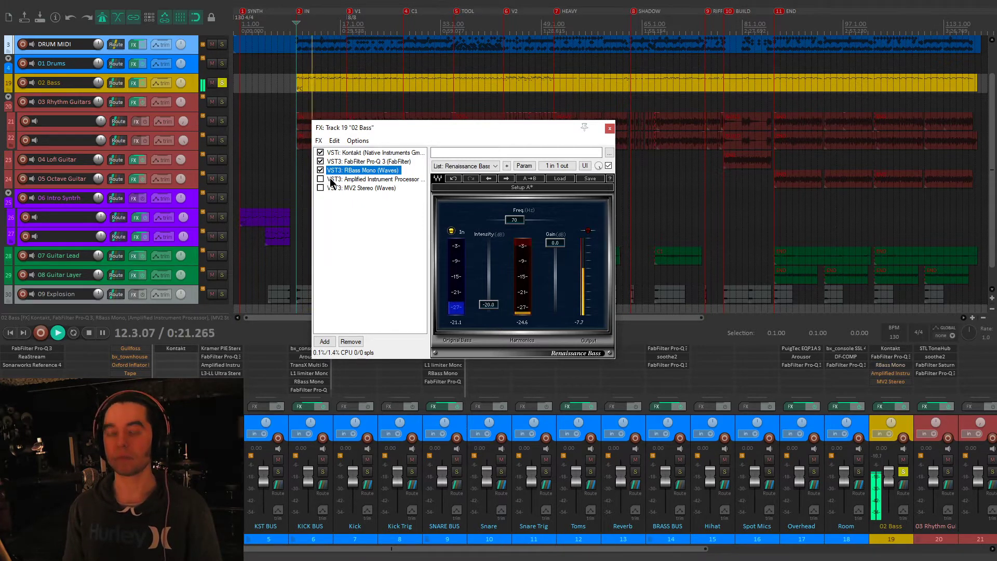
{"action": "key", "text": "space"}
Step: Show the Amplified Instrument Processor on 02 Bass and switch it on, comparing the bass playback with and without it
{"action": "left_click", "coordinate": [345, 179]}
{"action": "left_click_drag", "start_coordinate": [420, 110], "coordinate": [419, 67]}
{"action": "key", "text": "space"}
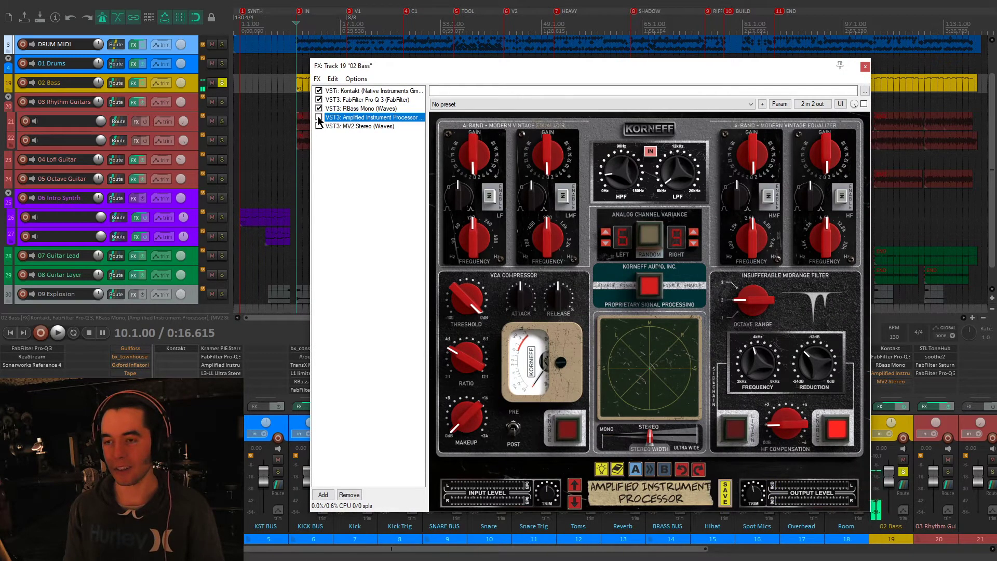
{"action": "left_click", "coordinate": [319, 118]}
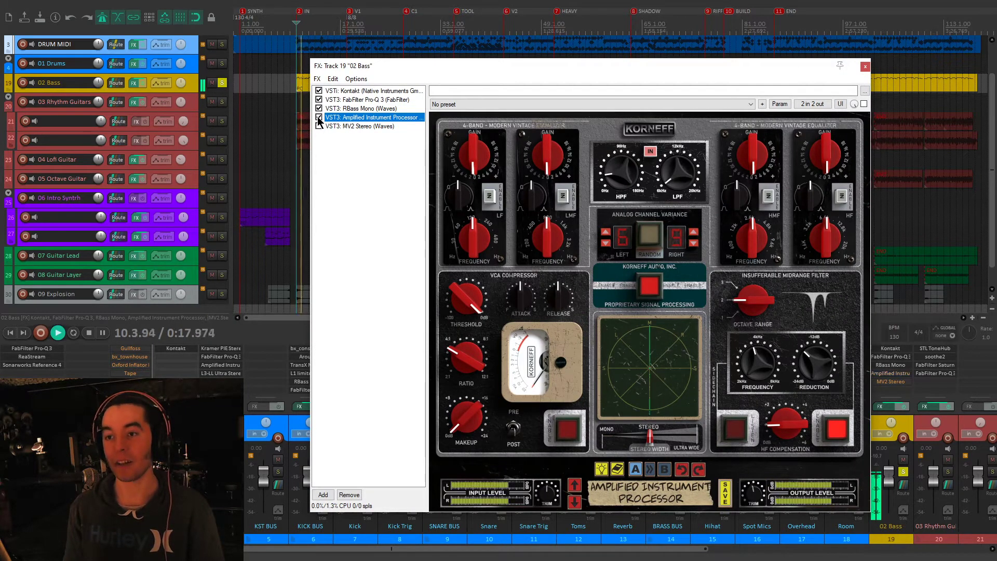
{"action": "left_click", "coordinate": [319, 117]}
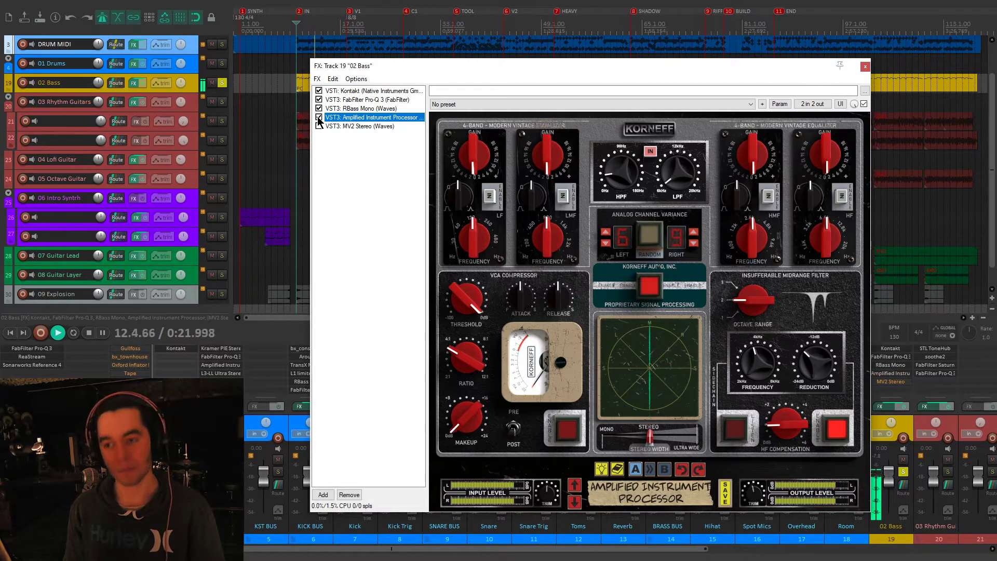
{"action": "key", "text": "space"}
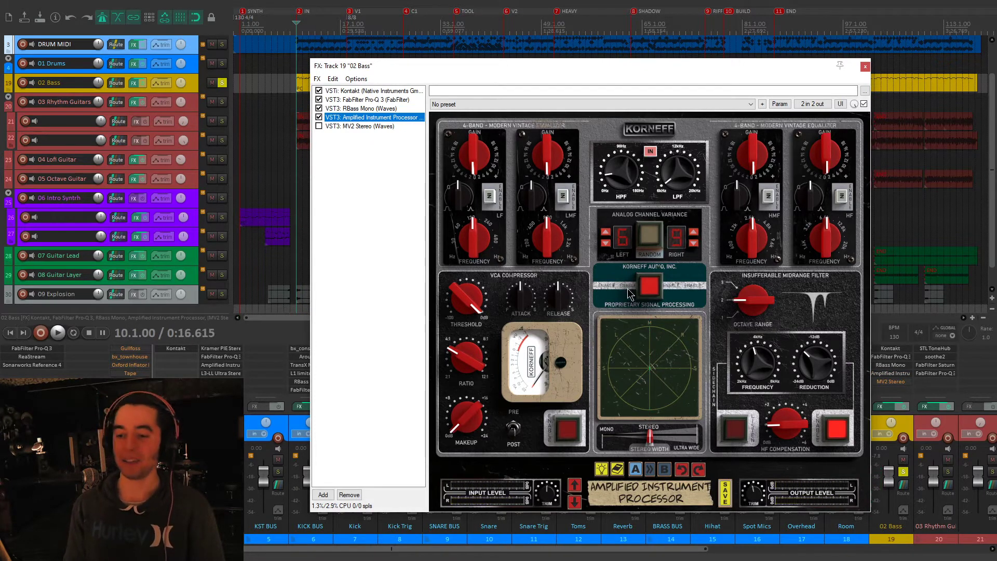
Step: Play the bass and compare the Amplified Instrument Processor's Insufferable Midrange Filter switched off and back on
{"action": "left_click", "coordinate": [657, 290]}
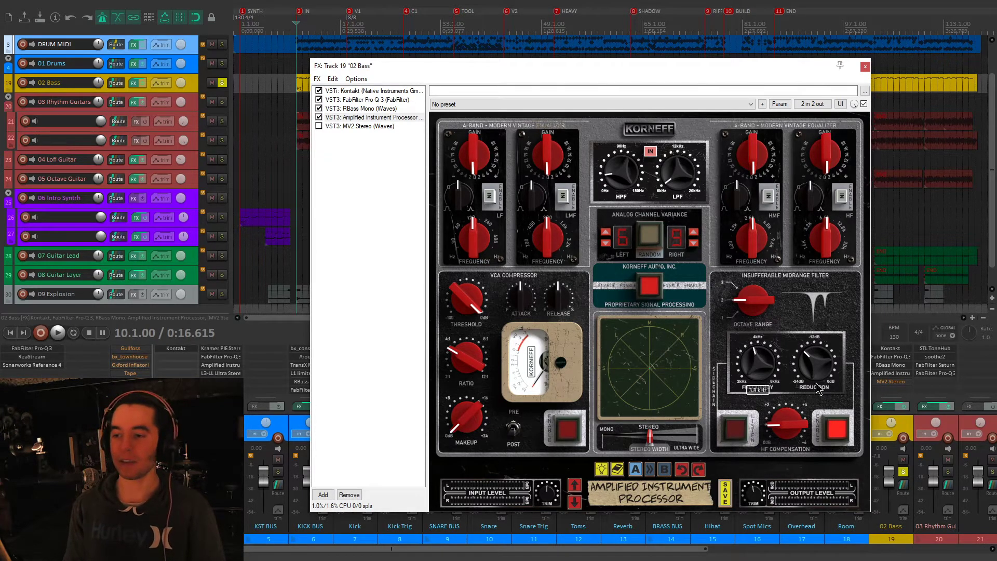
{"action": "key", "text": "space"}
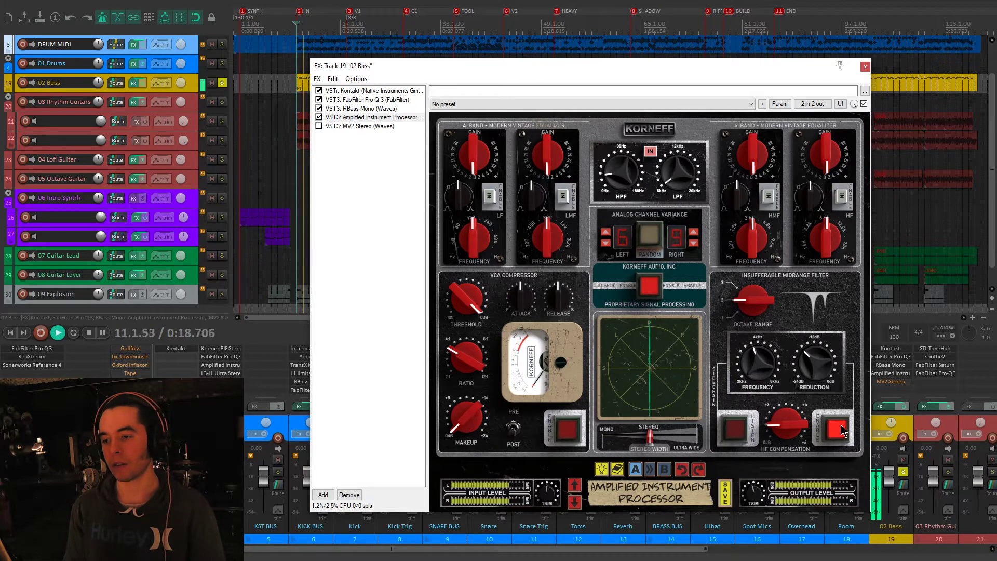
{"action": "left_click", "coordinate": [843, 431]}
{"action": "left_click", "coordinate": [843, 431]}
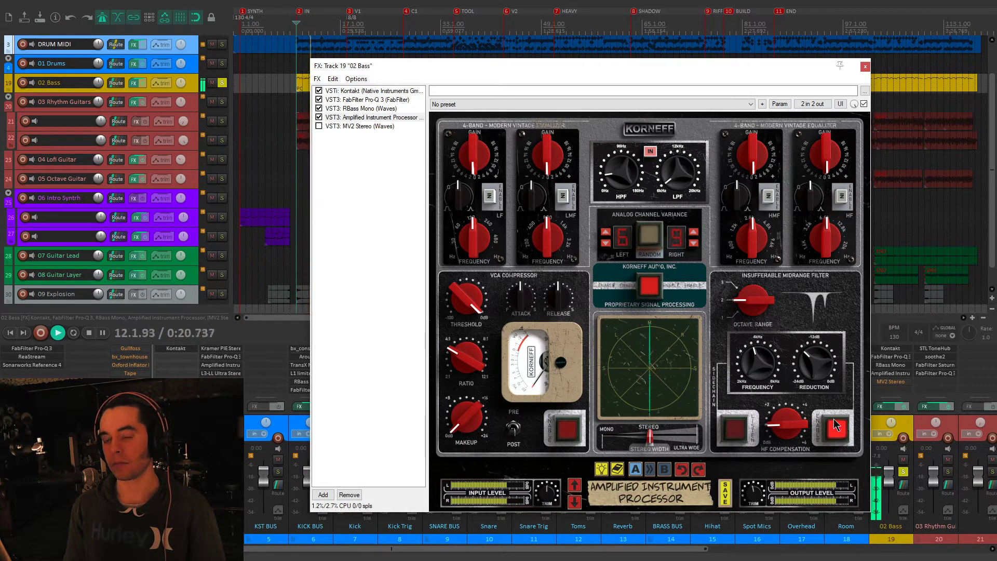
{"action": "key", "text": "space"}
Step: Compare the bass playback with RBass Mono and the Amplified Instrument Processor bypassed and switched back on
{"action": "left_click", "coordinate": [319, 118]}
{"action": "left_click", "coordinate": [319, 108]}
{"action": "key", "text": "space"}
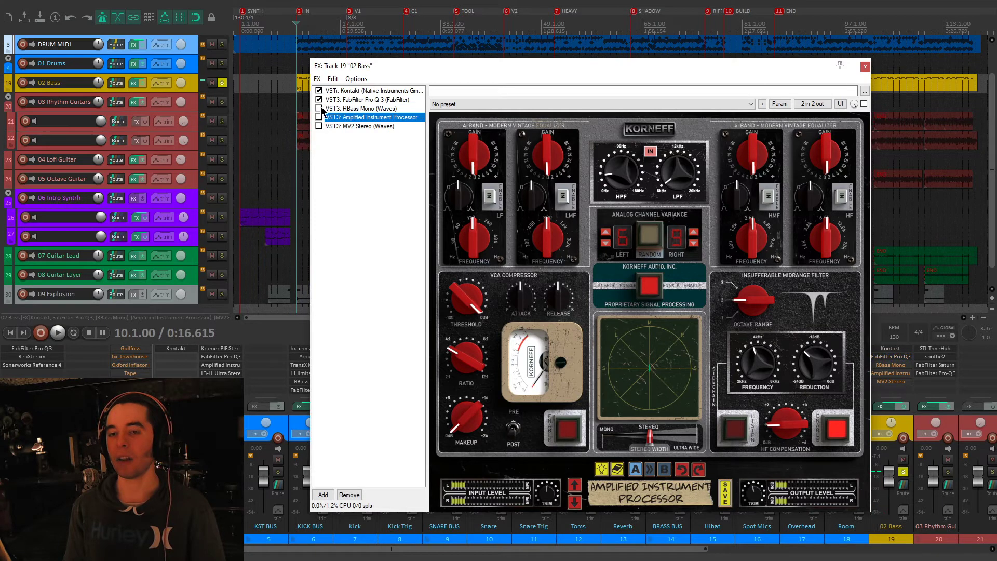
{"action": "key", "text": "space"}
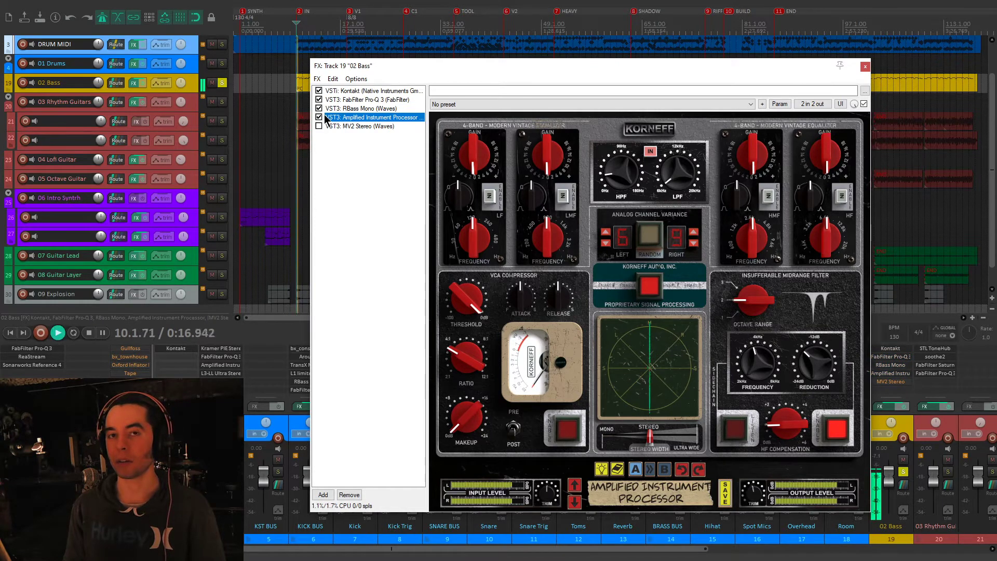
Step: Enable MV2 Stereo on 02 Bass during playback, show its settings, and move the effects window clear of the track controls
{"action": "left_click", "coordinate": [319, 126]}
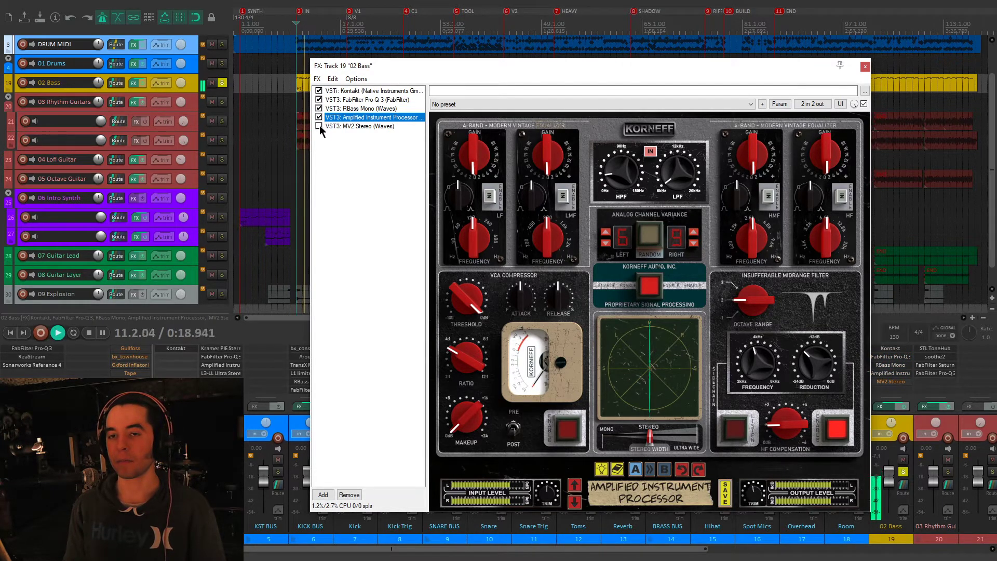
{"action": "left_click", "coordinate": [340, 126]}
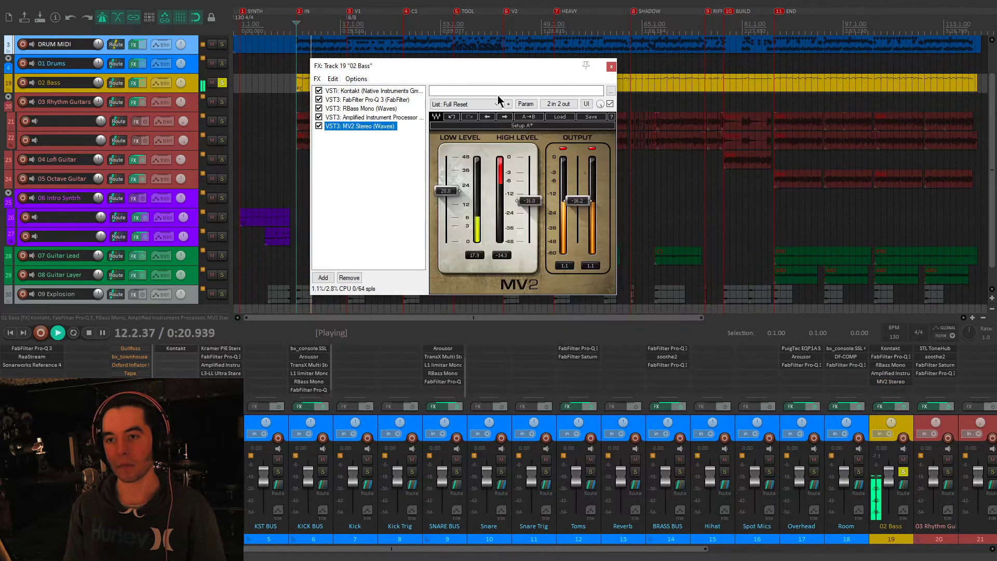
{"action": "key", "text": "space"}
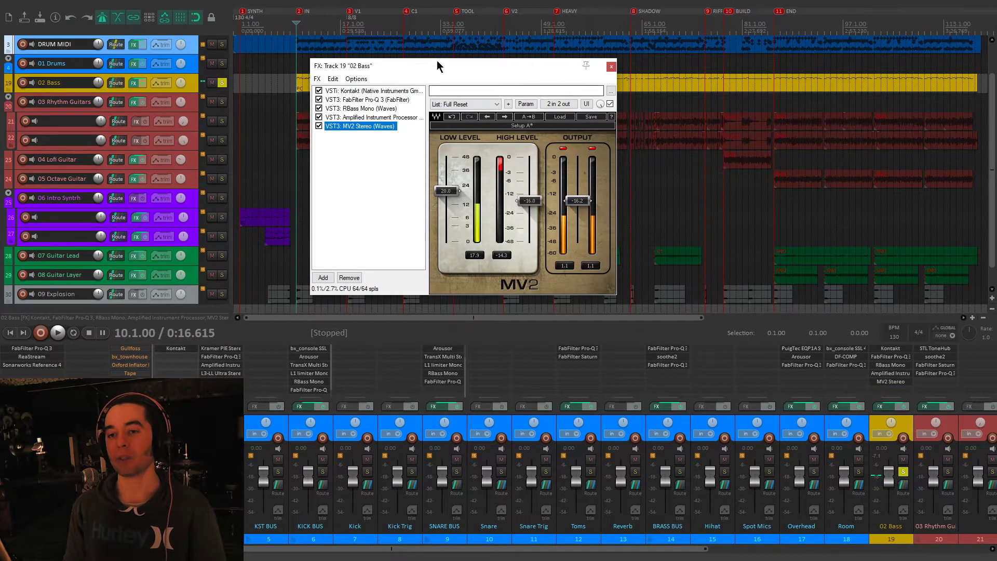
{"action": "left_click_drag", "start_coordinate": [448, 72], "coordinate": [496, 120]}
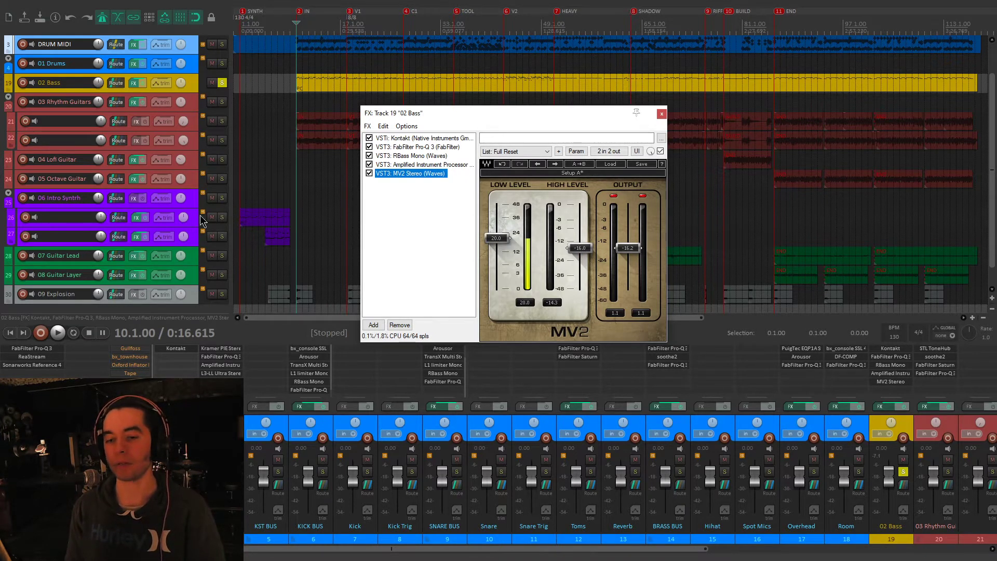
Step: Solo 01 Drums together with 02 Bass and play the two from the IN marker
{"action": "left_click", "coordinate": [223, 63]}
{"action": "key", "text": "space"}
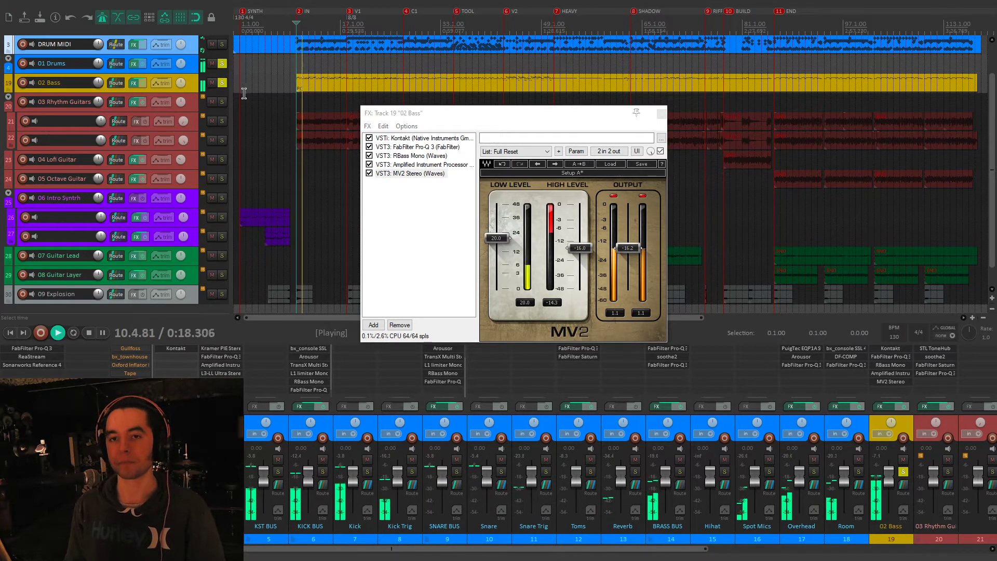
{"action": "key", "text": "space"}
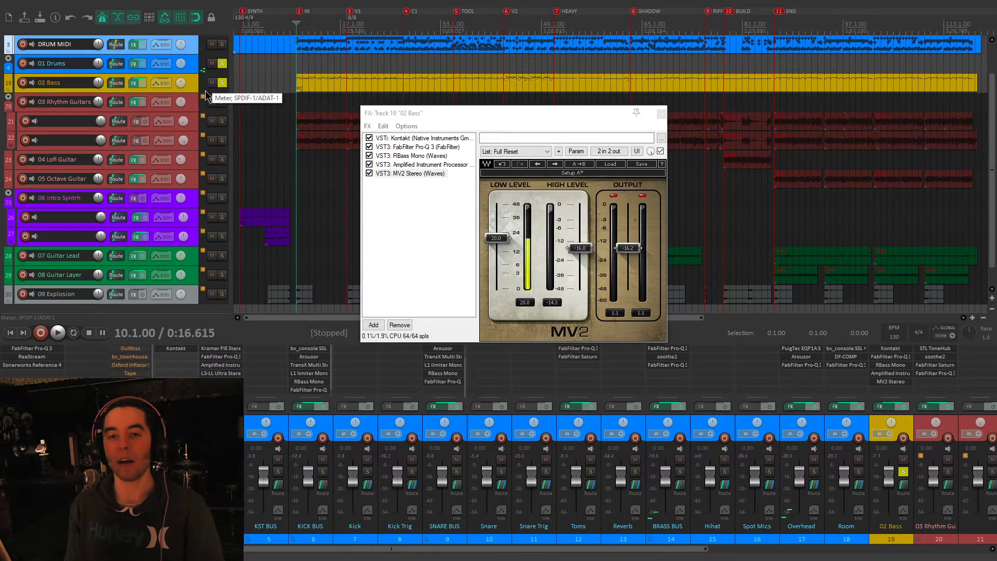
Step: Add 03 Rhythm Guitars to the soloed drums and bass and play briefly from the TOOL marker
{"action": "left_click", "coordinate": [222, 102]}
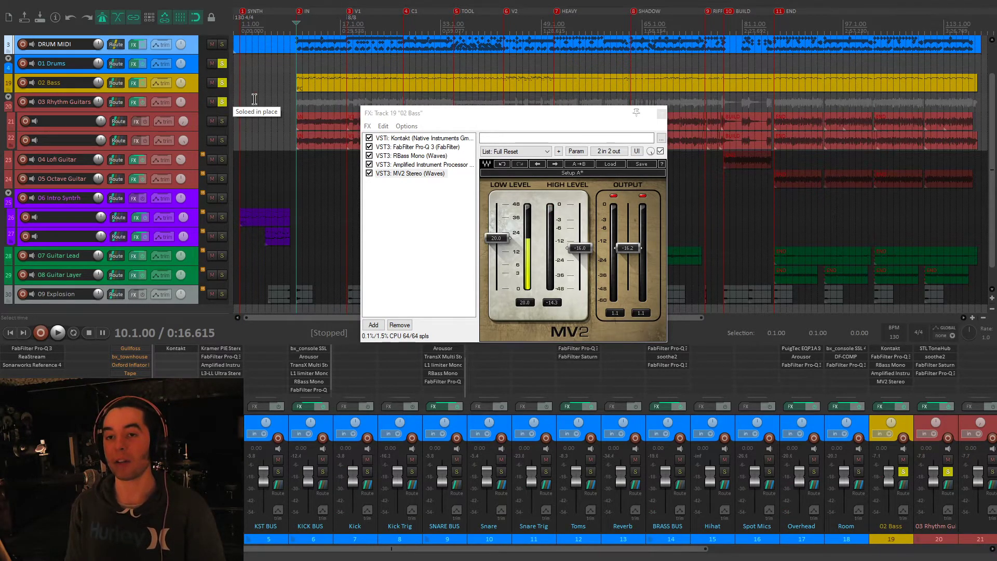
{"action": "left_click", "coordinate": [340, 107]}
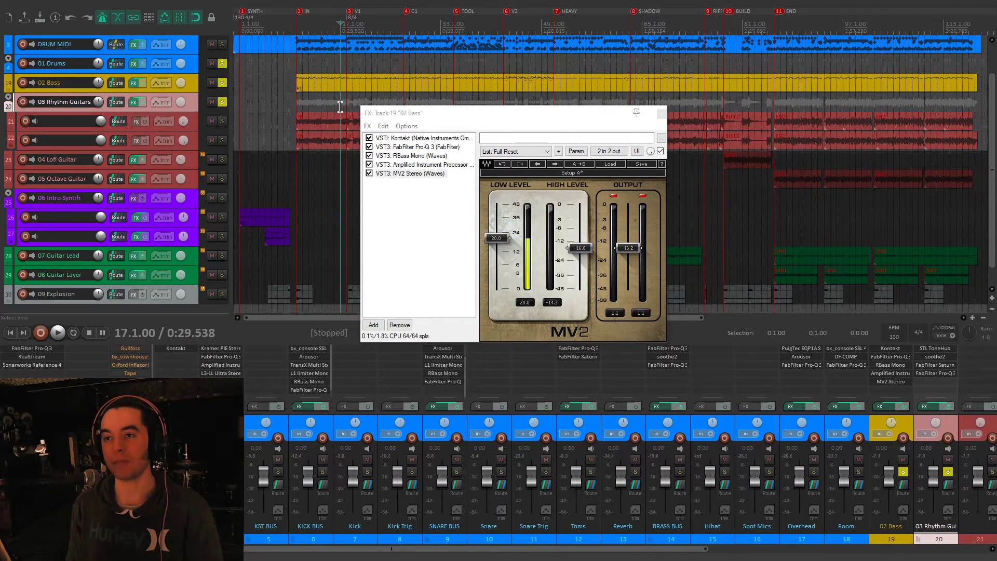
{"action": "key", "text": "6"}
{"action": "key", "text": "space"}
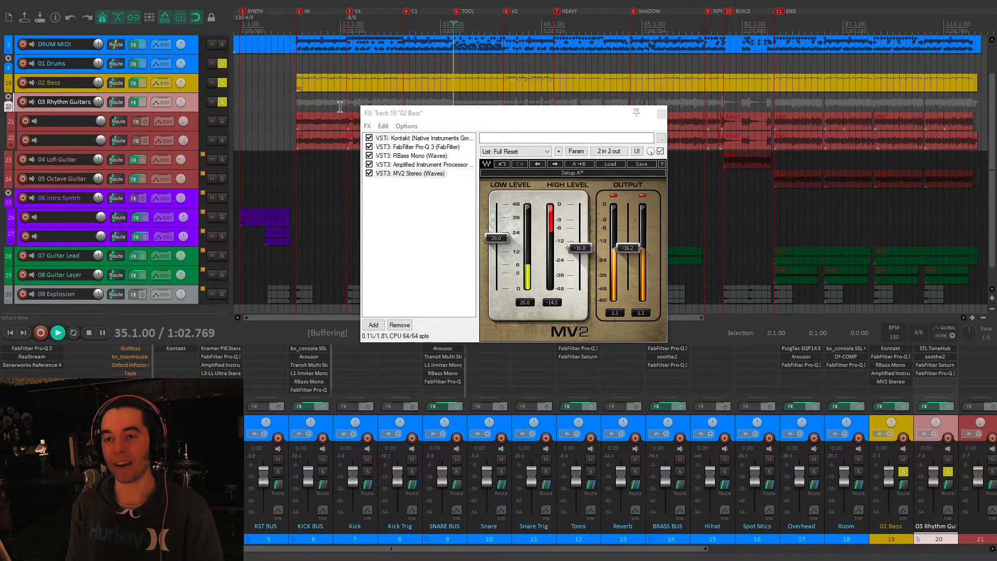
{"action": "key", "text": "space"}
Step: Play the soloed drums, bass and rhythm guitars from the V2 marker and close the 02 Bass effects window
{"action": "key", "text": "6"}
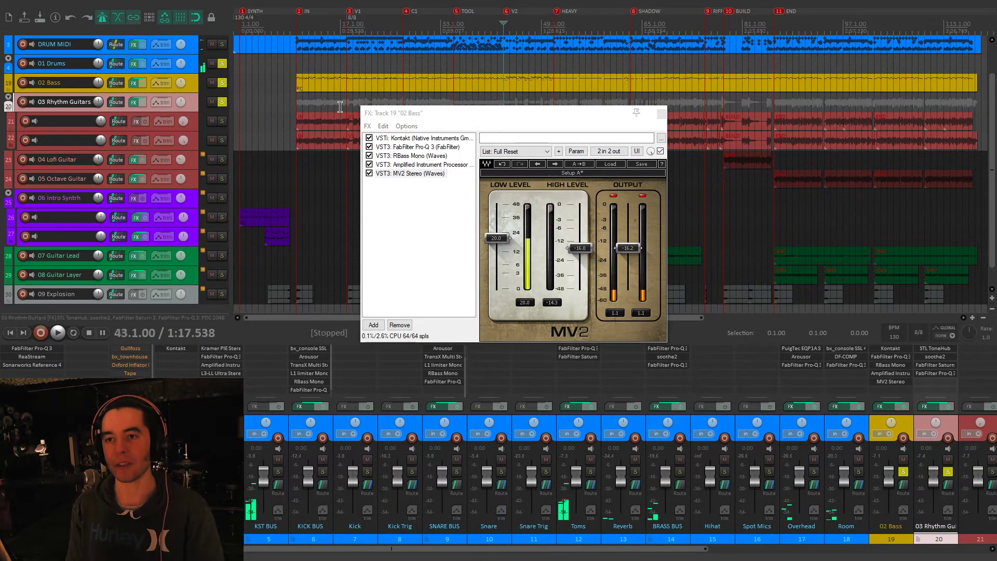
{"action": "key", "text": "space"}
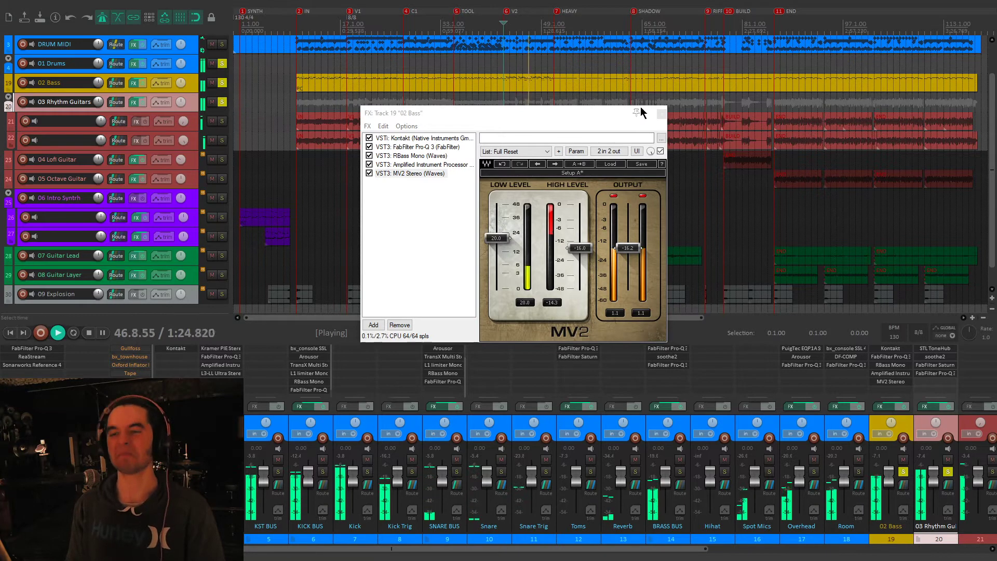
{"action": "key", "text": "Escape"}
{"action": "key", "text": "space"}
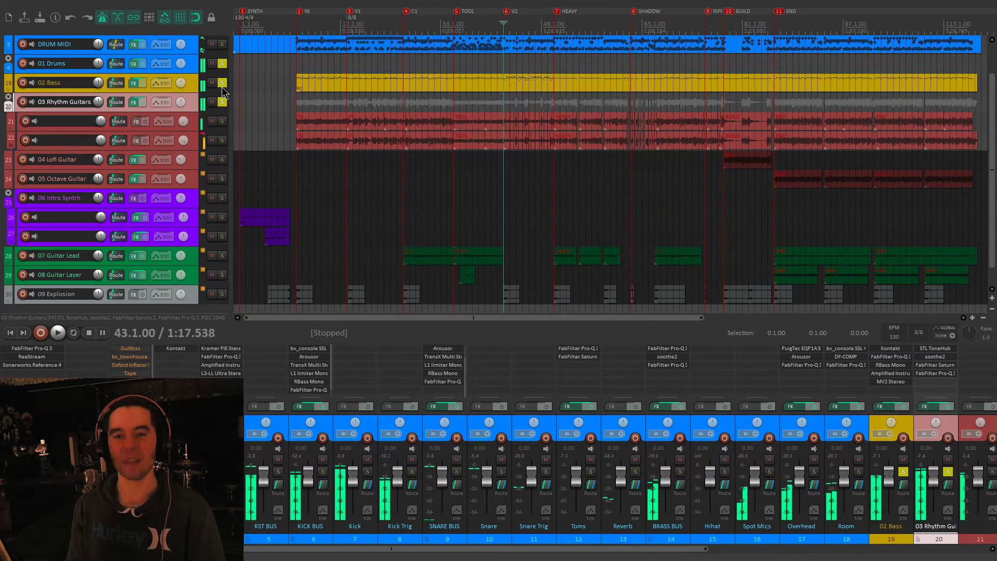
Step: Jump through the song's section markers and start playing the soloed tracks from the C1 marker
{"action": "left_click", "coordinate": [394, 107]}
{"action": "key", "text": "1"}
{"action": "key", "text": "5"}
{"action": "key", "text": "6"}
{"action": "key", "text": "7"}
{"action": "key", "text": "8"}
{"action": "key", "text": "7"}
{"action": "key", "text": "space"}
{"action": "key", "text": "space"}
{"action": "key", "text": "5"}
{"action": "key", "text": "4"}
{"action": "key", "text": "space"}
Step: Remove the solos from 02 Bass and 01 Drums and play 03 Rhythm Guitars with its effects chain disabled
{"action": "left_click", "coordinate": [224, 82]}
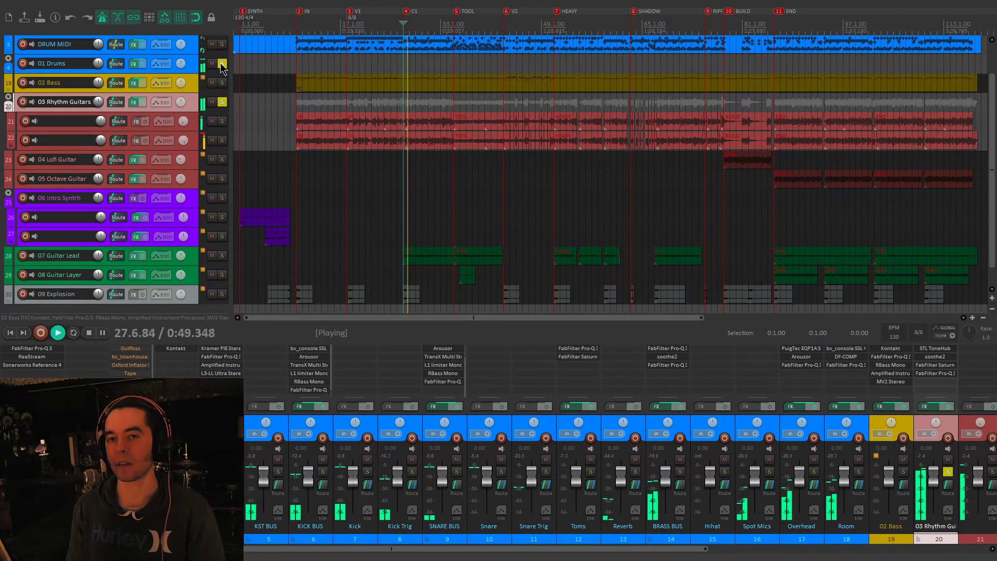
{"action": "left_click", "coordinate": [222, 63]}
{"action": "scroll", "coordinate": [830, 413], "scroll_direction": "right", "scroll_amount": 4}
{"action": "left_click", "coordinate": [771, 406]}
{"action": "scroll", "coordinate": [775, 424], "scroll_direction": "right", "scroll_amount": 1}
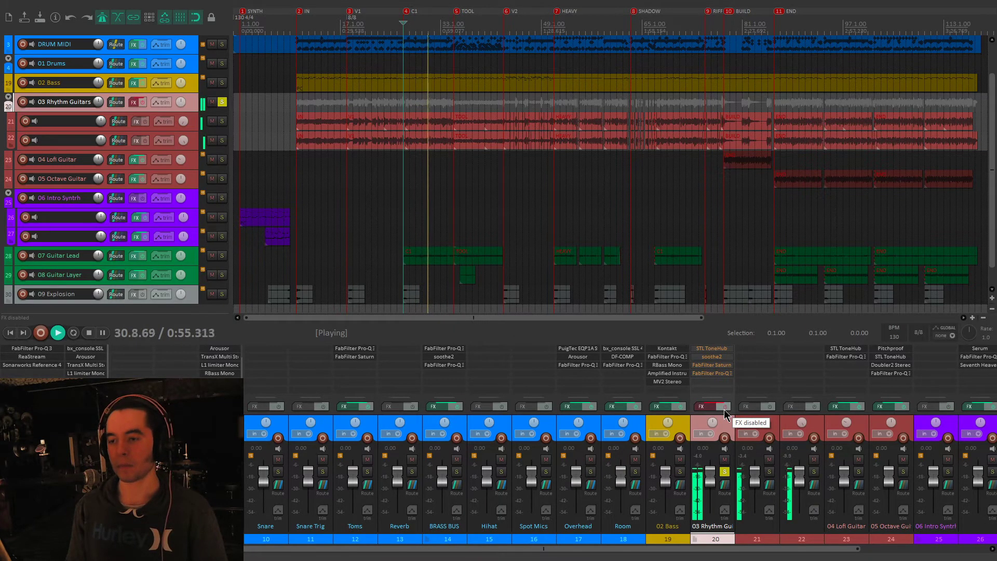
{"action": "key", "text": "space"}
Step: Turn on only STL ToneHub in the 03 Rhythm Guitars effects chain and open its window
{"action": "left_click", "coordinate": [722, 407]}
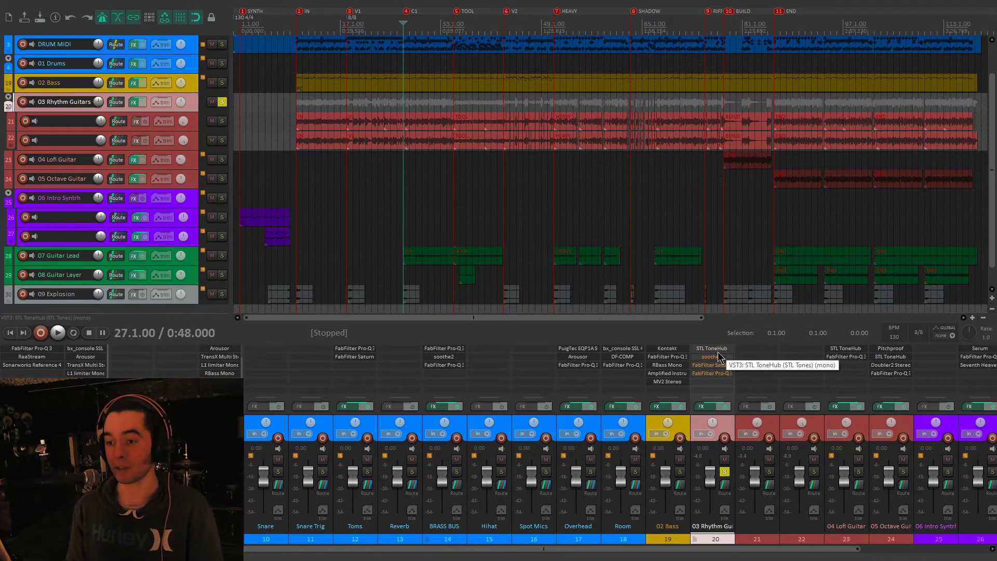
{"action": "left_click", "coordinate": [712, 349]}
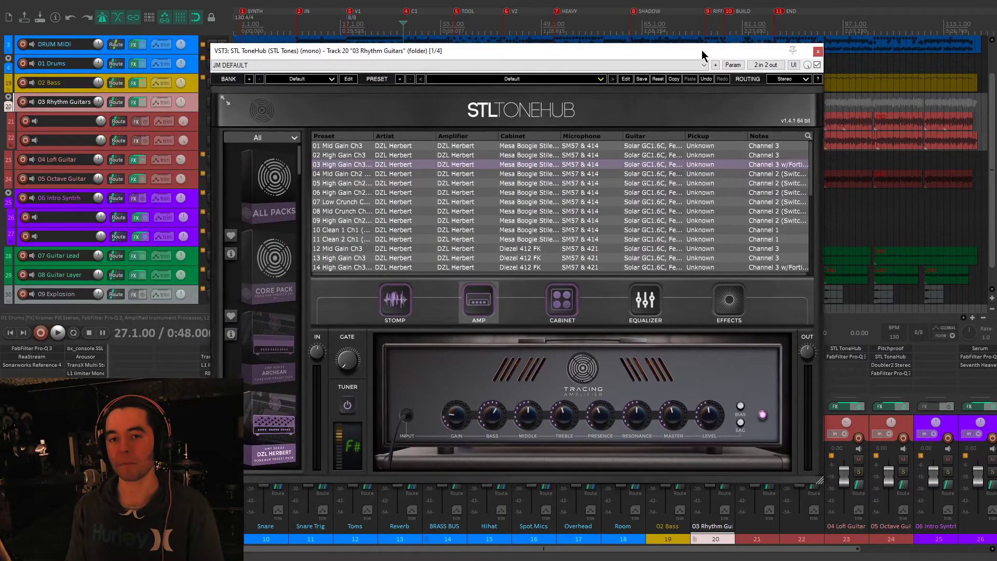
Step: Browse the preset packs in STL ToneHub and widen the Preset column to show the full DZL Herbert preset names
{"action": "left_click_drag", "start_coordinate": [702, 53], "coordinate": [761, 52]}
{"action": "scroll", "coordinate": [328, 295], "scroll_direction": "down", "scroll_amount": 3}
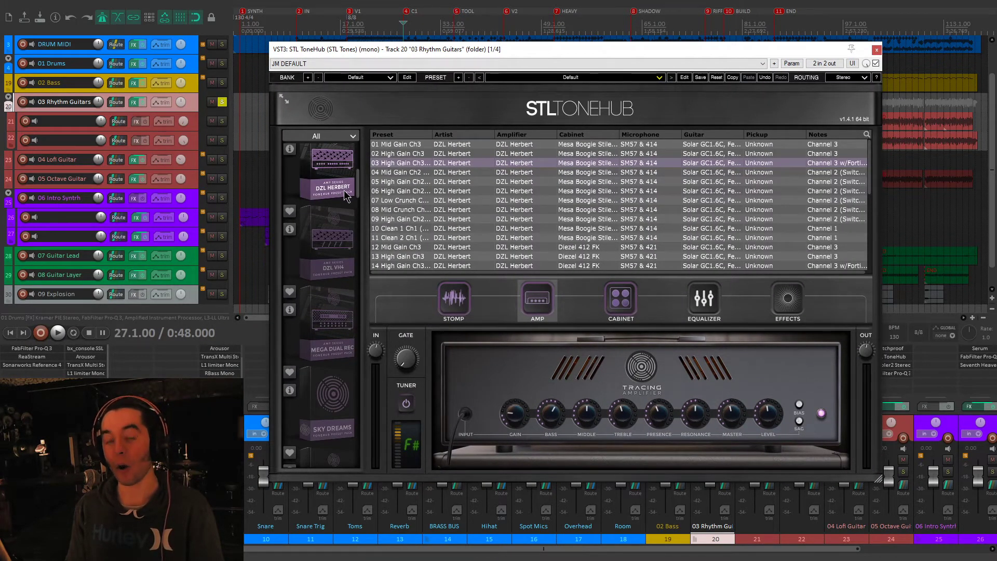
{"action": "scroll", "coordinate": [356, 196], "scroll_direction": "up", "scroll_amount": 1}
{"action": "left_click_drag", "start_coordinate": [432, 135], "coordinate": [482, 136]}
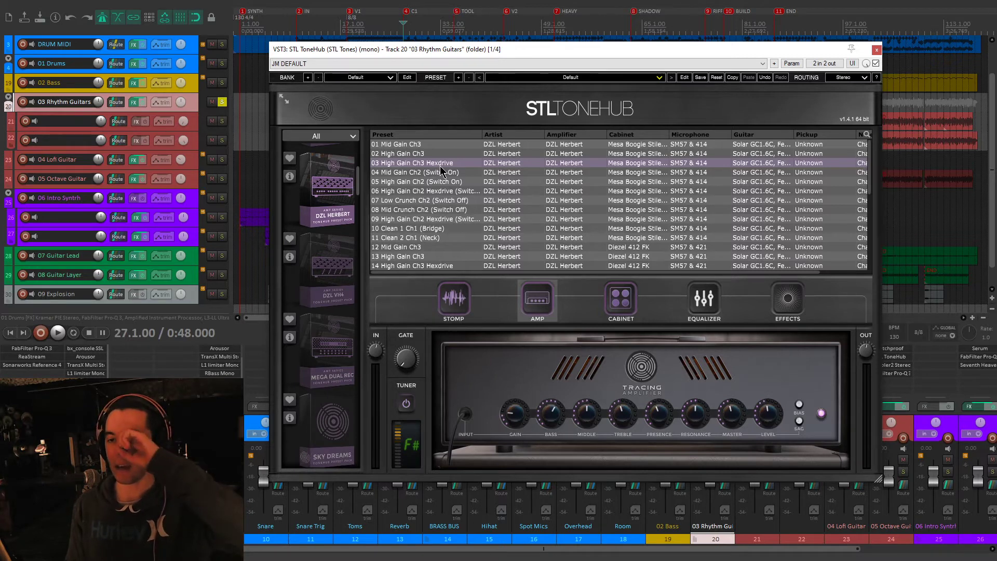
{"action": "left_click_drag", "start_coordinate": [478, 52], "coordinate": [474, 50]}
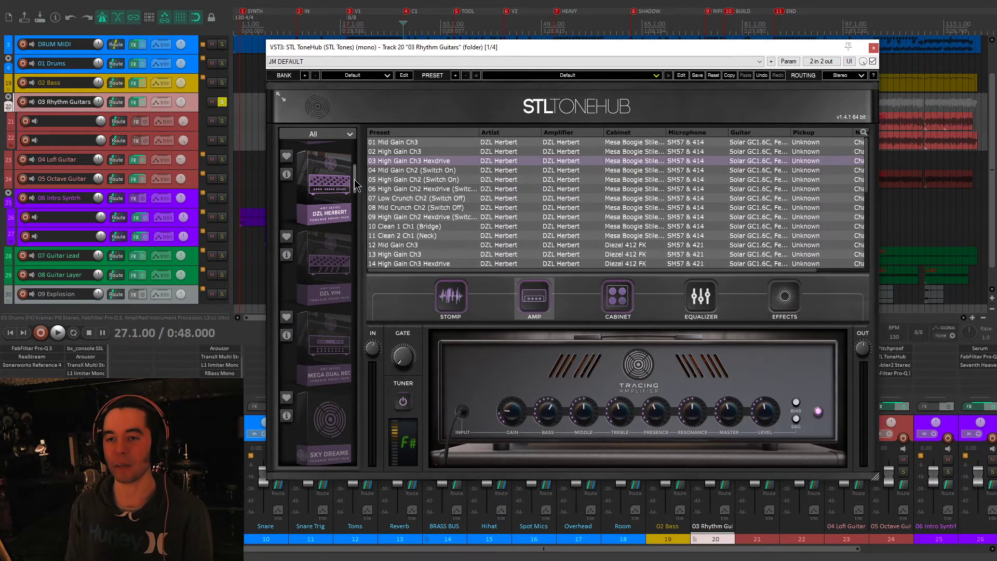
{"action": "scroll", "coordinate": [356, 185], "scroll_direction": "down", "scroll_amount": 1}
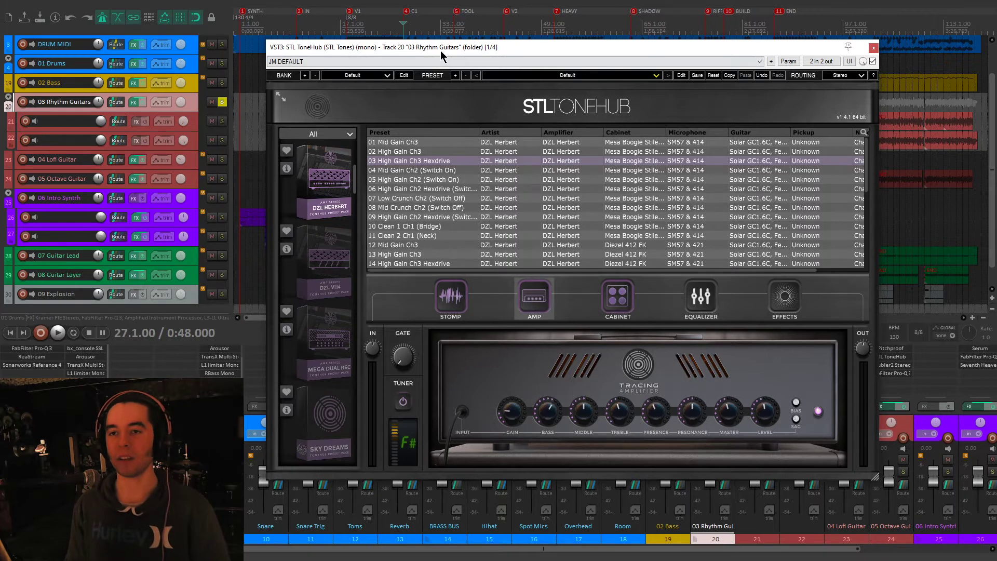
{"action": "left_click_drag", "start_coordinate": [659, 51], "coordinate": [642, 61]}
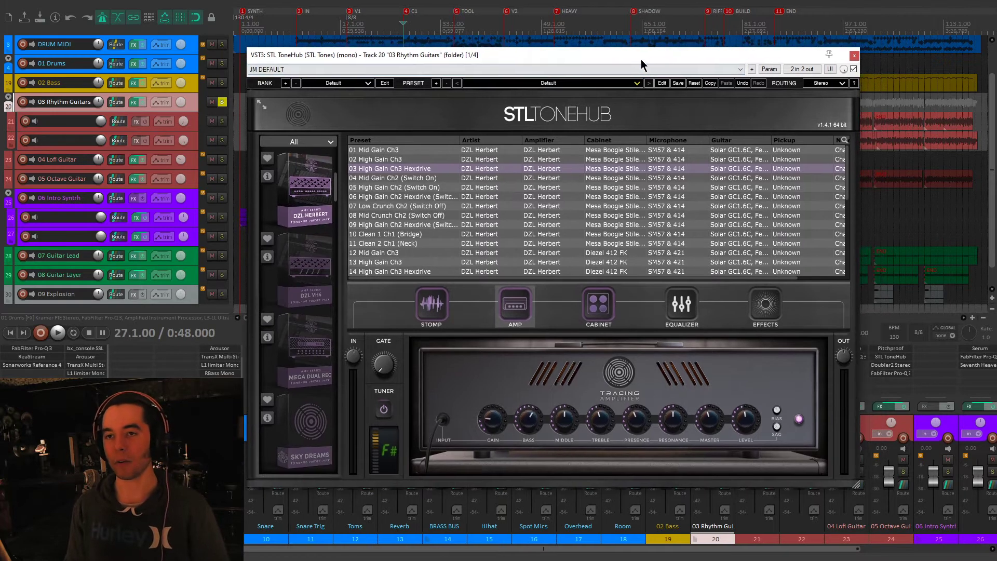
Step: Close the STL ToneHub window and briefly play the soloed 03 Rhythm Guitars with only the amp sim active
{"action": "left_click", "coordinate": [854, 56]}
{"action": "key", "text": "space"}
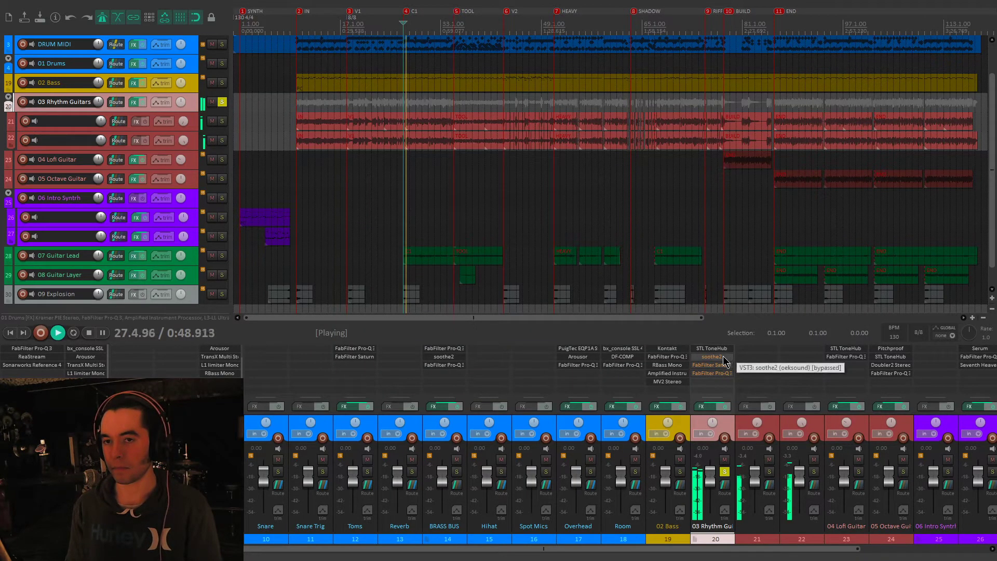
{"action": "key", "text": "space"}
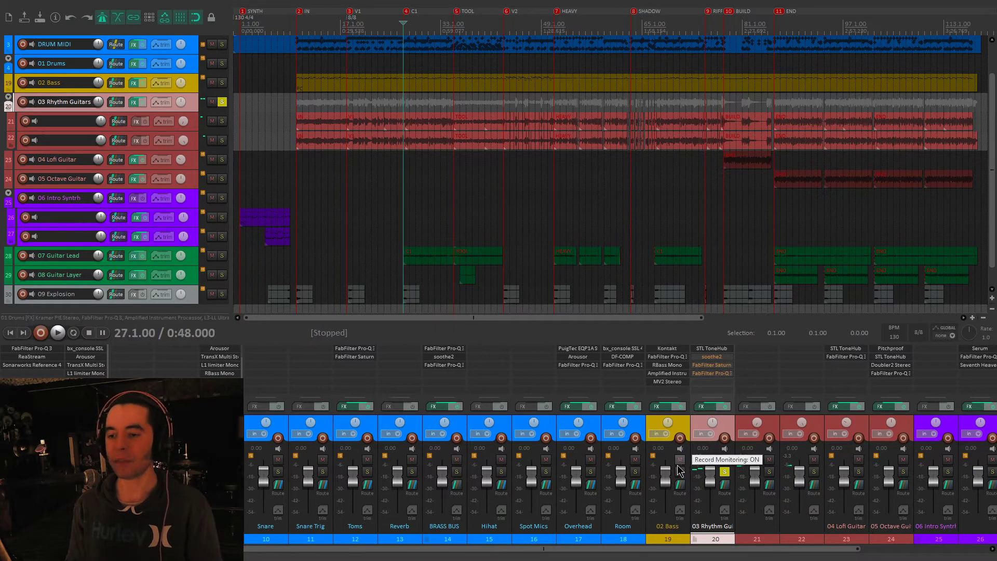
Step: Solo 02 Bass alongside the rhythm guitars, bypass every bass effect after Kontakt, and play the two raw tones together
{"action": "left_click", "coordinate": [680, 471]}
{"action": "left_click", "coordinate": [676, 382], "text": "shift"}
{"action": "left_click", "coordinate": [681, 373], "text": "shift"}
{"action": "key", "text": "space"}
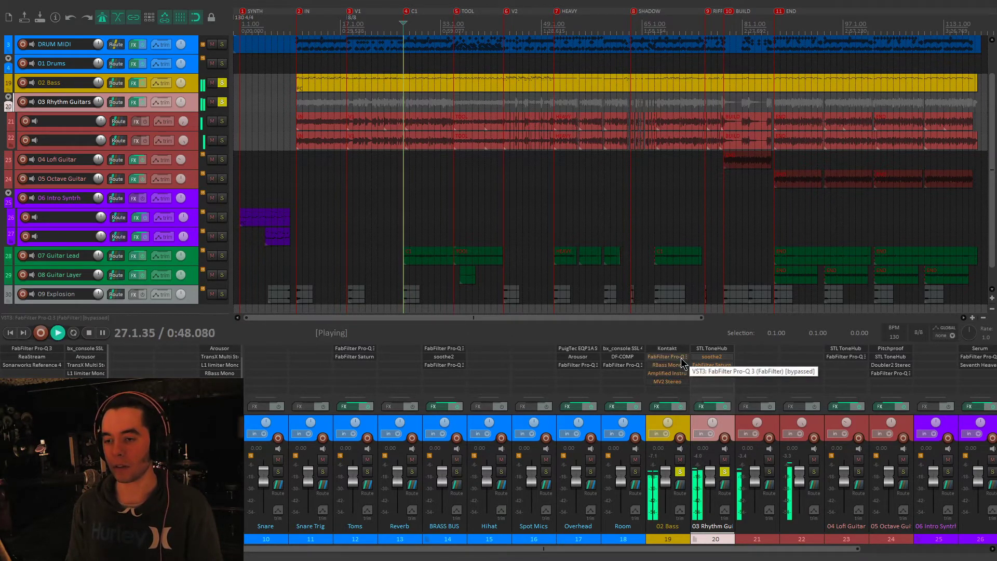
{"action": "key", "text": "space"}
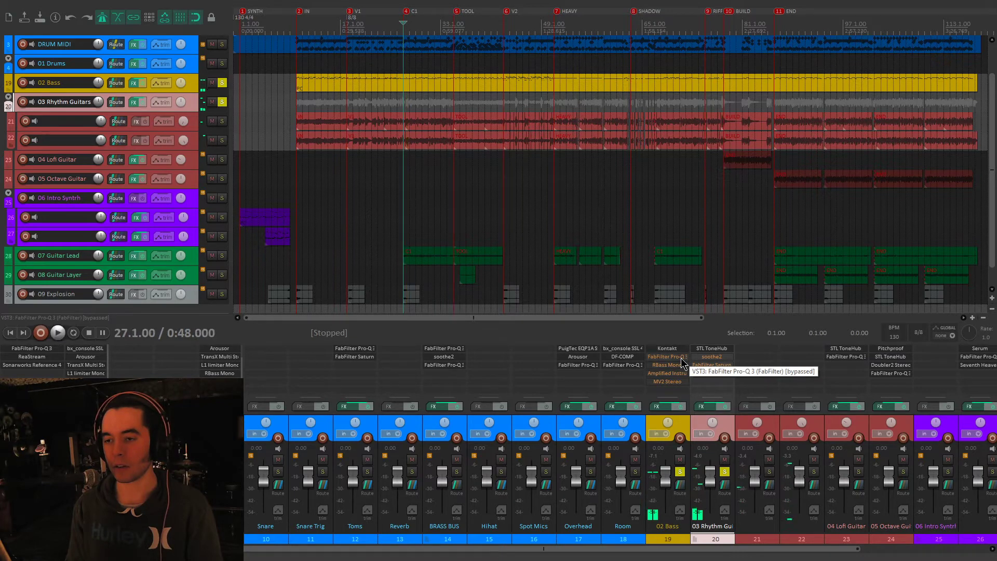
Step: Re-enable the bypassed effects on 02 Bass and 03 Rhythm Guitars and play both tracks fully processed
{"action": "left_click", "coordinate": [681, 358], "text": "shift"}
{"action": "left_click", "coordinate": [682, 365], "text": "shift"}
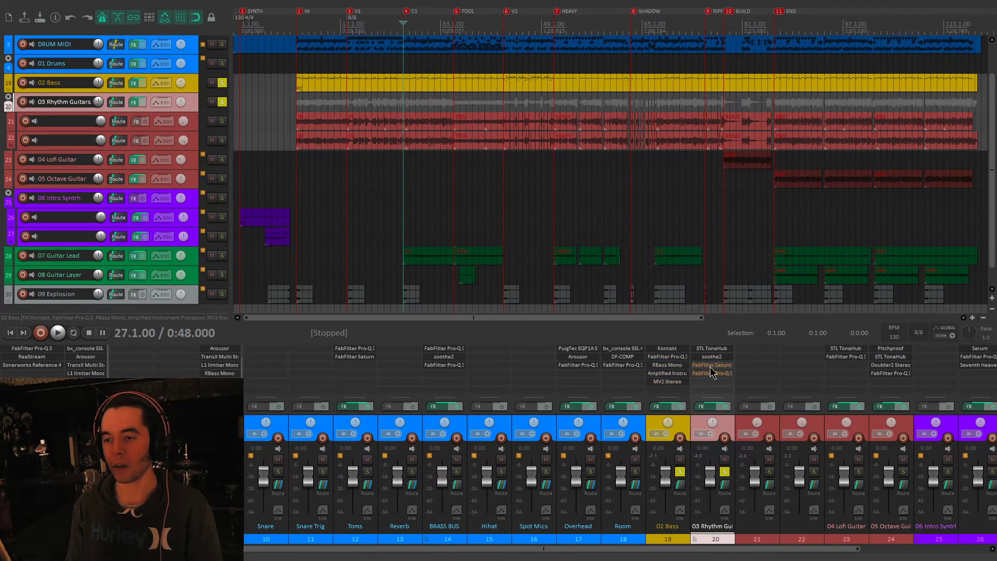
{"action": "key", "text": "space"}
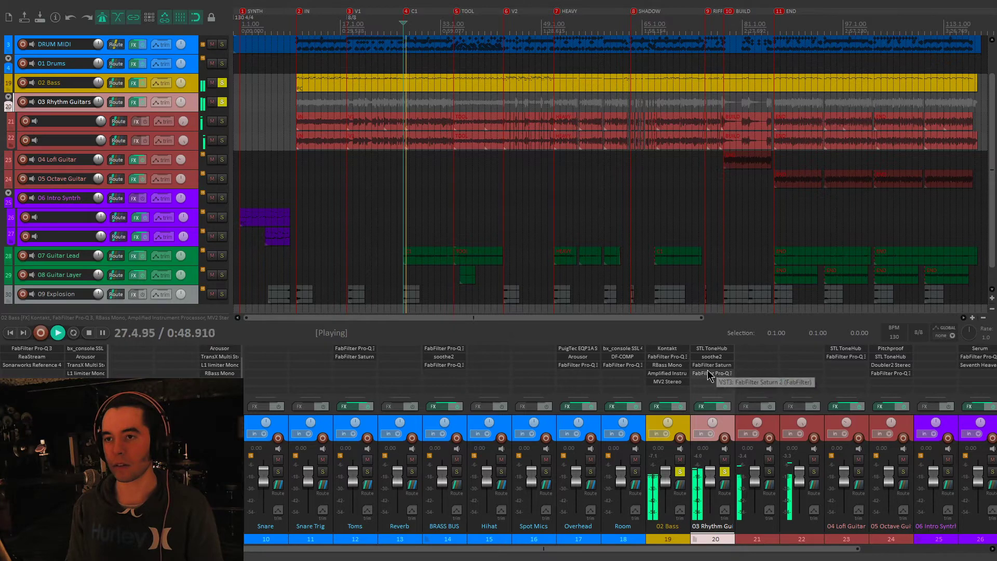
{"action": "key", "text": "space"}
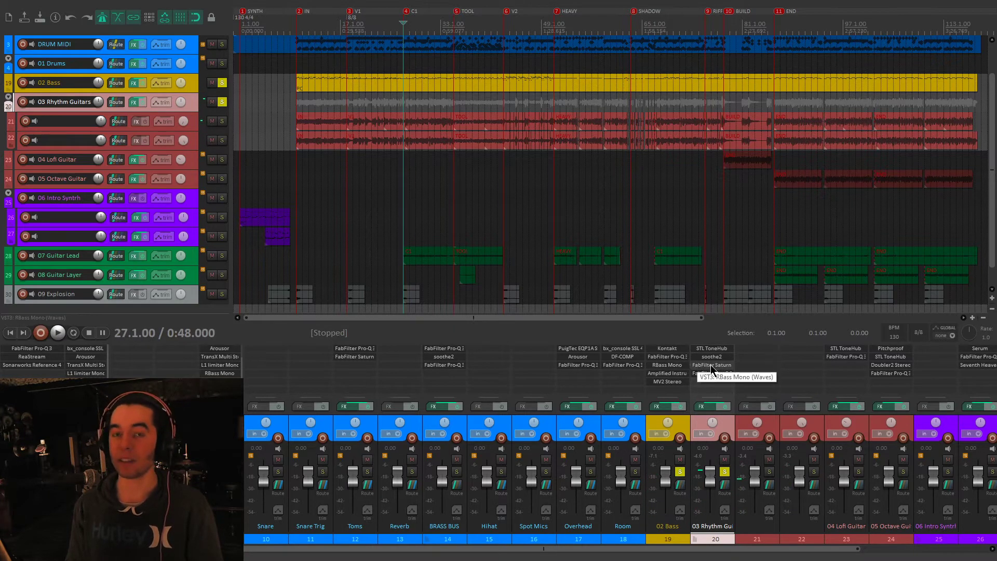
Step: Remove the solo from 02 Bass, bypass FabFilter Saturn and Pro-Q 3 on 03 Rhythm Guitars, and open that track's soothe2
{"action": "left_click", "coordinate": [680, 471]}
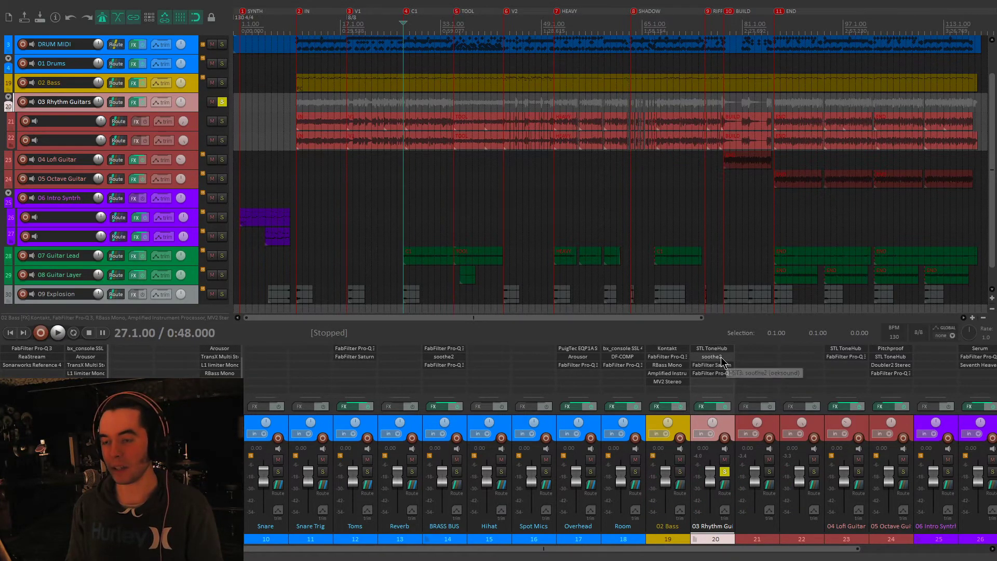
{"action": "left_click", "coordinate": [725, 372], "text": "shift"}
{"action": "left_click", "coordinate": [720, 358]}
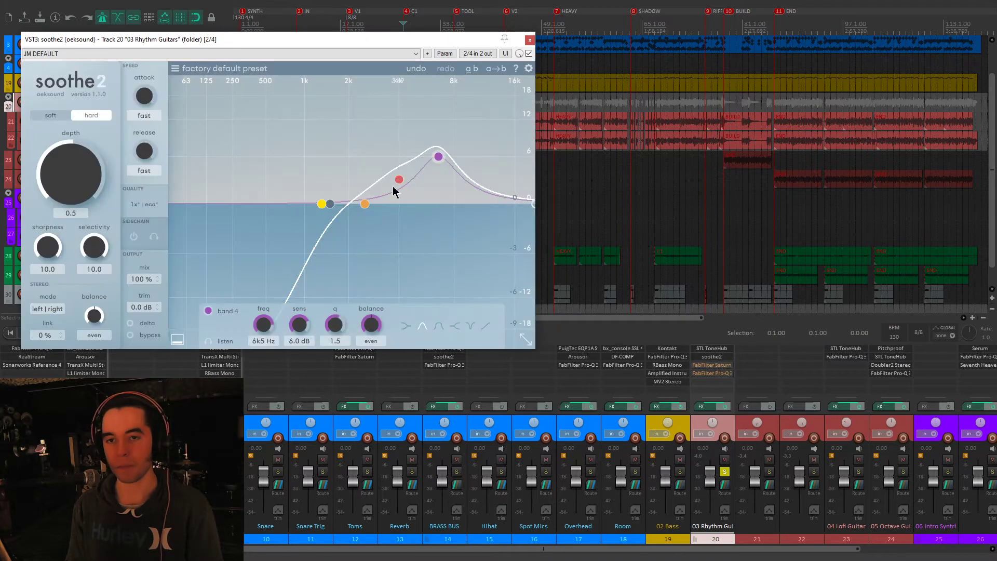
{"action": "left_click_drag", "start_coordinate": [425, 42], "coordinate": [446, 86]}
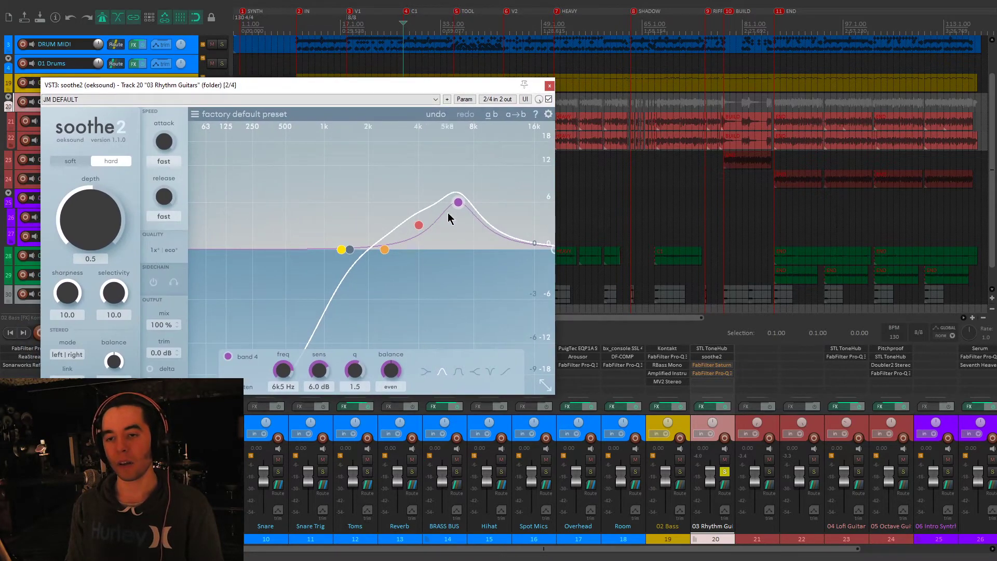
Step: Play the rhythm guitars while switching soothe2's delta and bypass on and off, and close the soothe2 window
{"action": "key", "text": "space"}
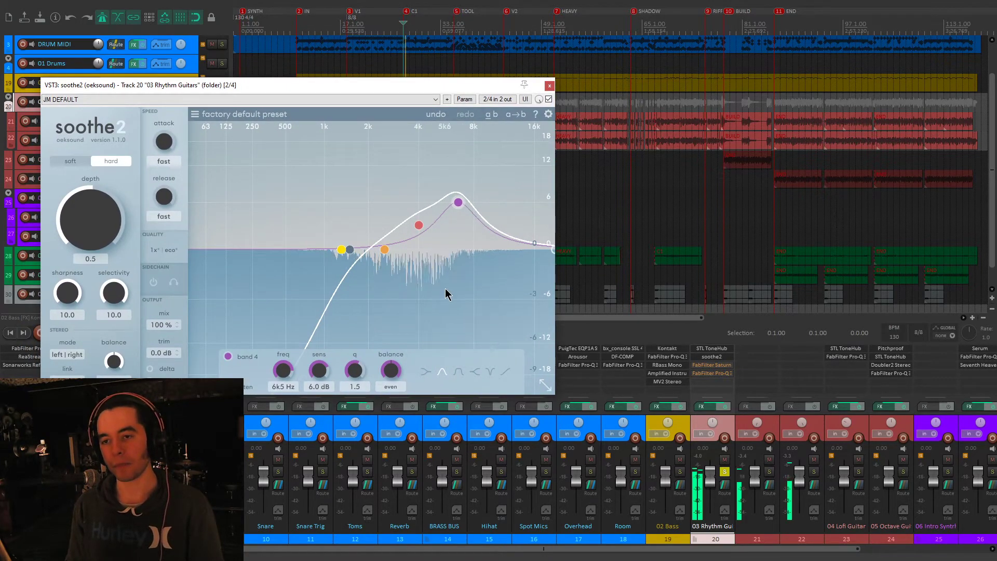
{"action": "left_click", "coordinate": [150, 369]}
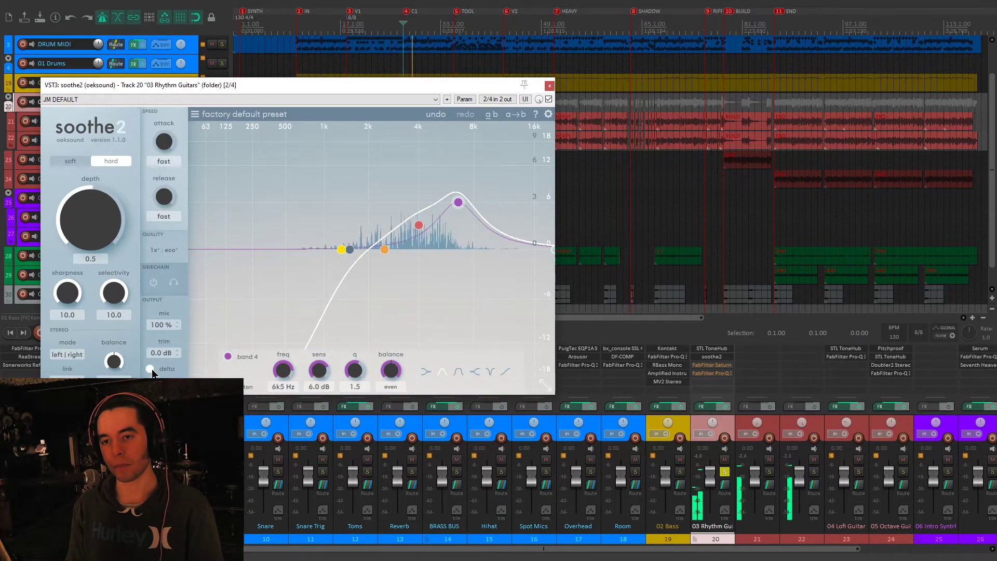
{"action": "left_click", "coordinate": [151, 368]}
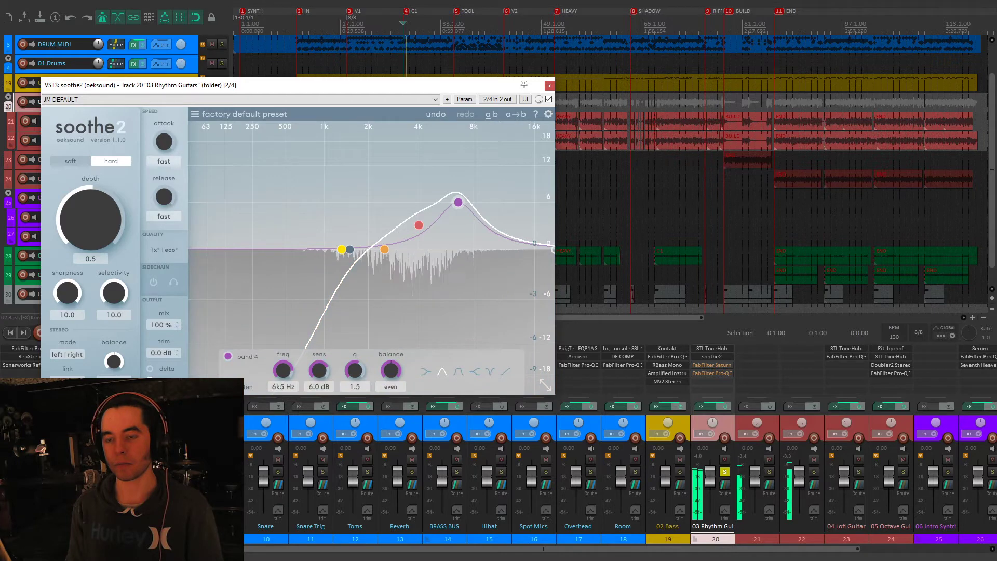
{"action": "left_click", "coordinate": [151, 381]}
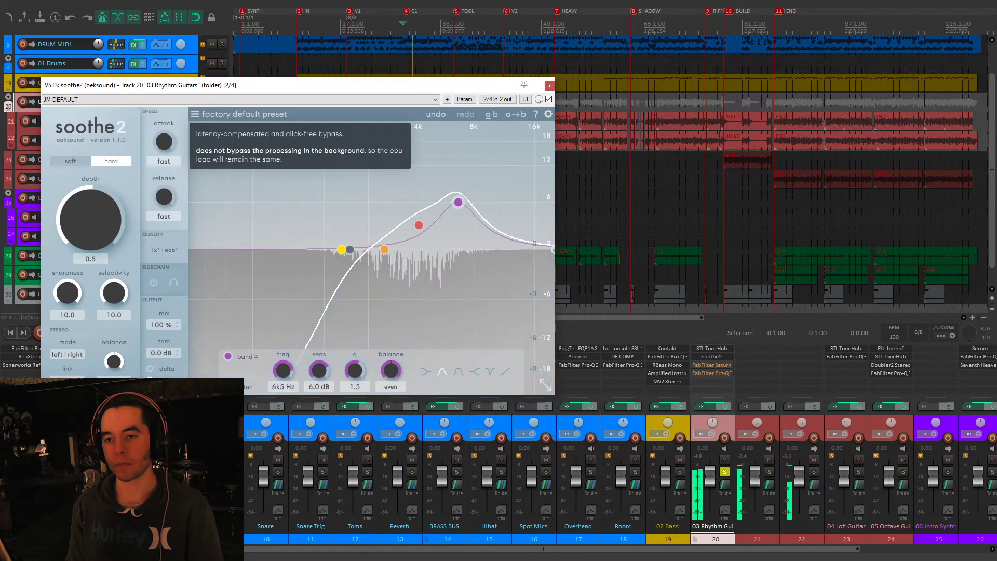
{"action": "left_click", "coordinate": [151, 380]}
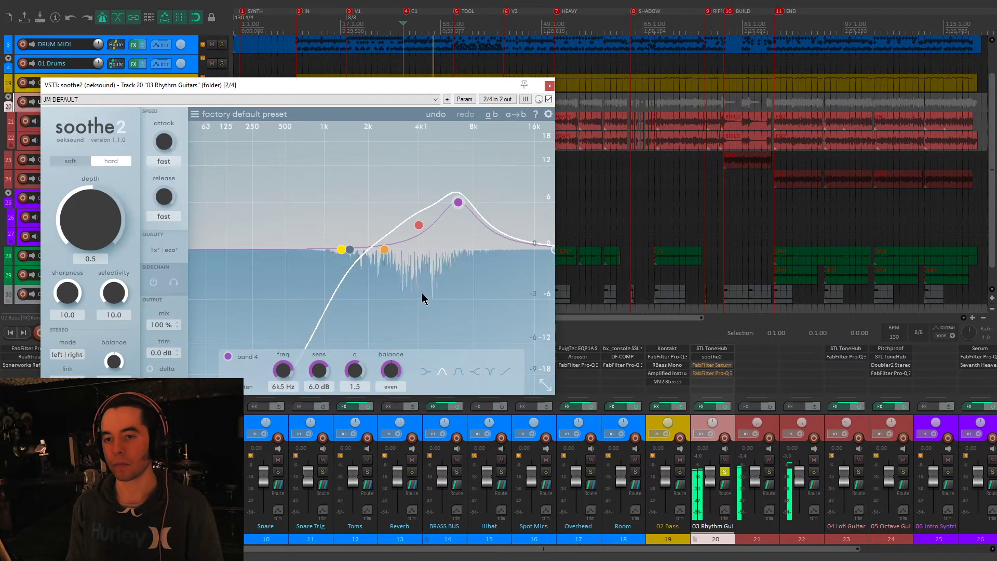
{"action": "key", "text": "space"}
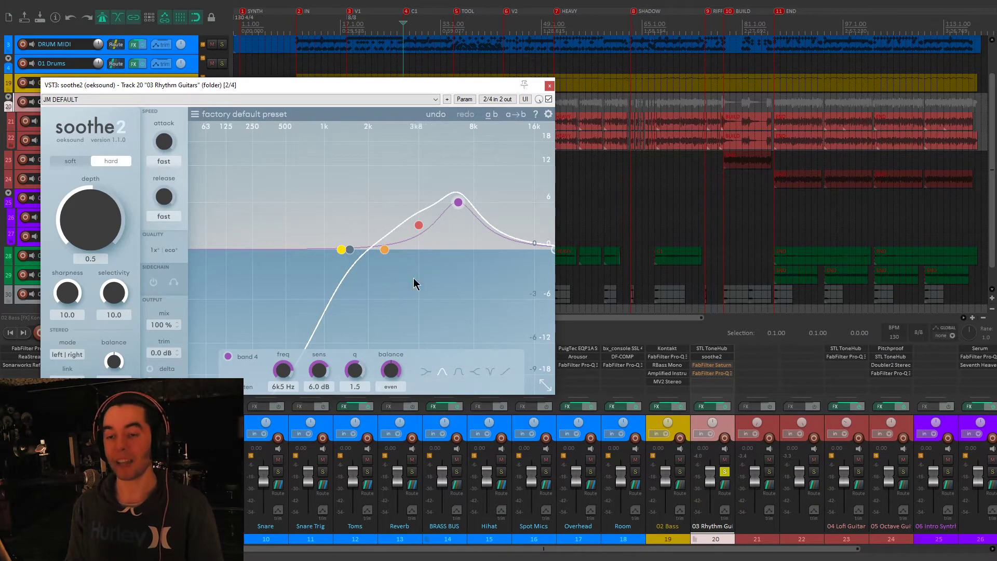
{"action": "left_click", "coordinate": [550, 86]}
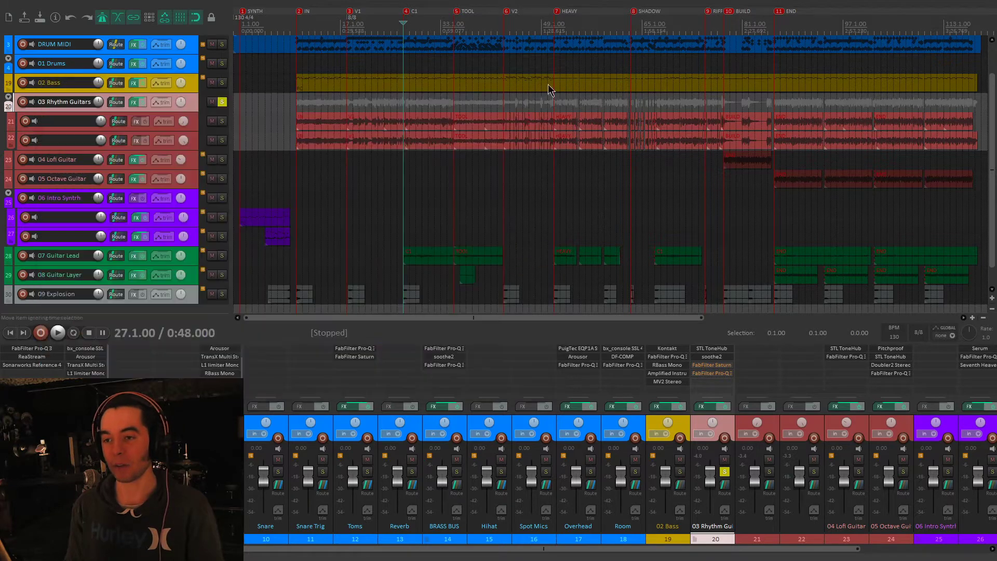
Step: Open FabFilter Saturn 2 on 03 Rhythm Guitars and play the track with only Saturn's middle band soloed
{"action": "left_click", "coordinate": [711, 364]}
{"action": "left_click_drag", "start_coordinate": [335, 117], "coordinate": [448, 158]}
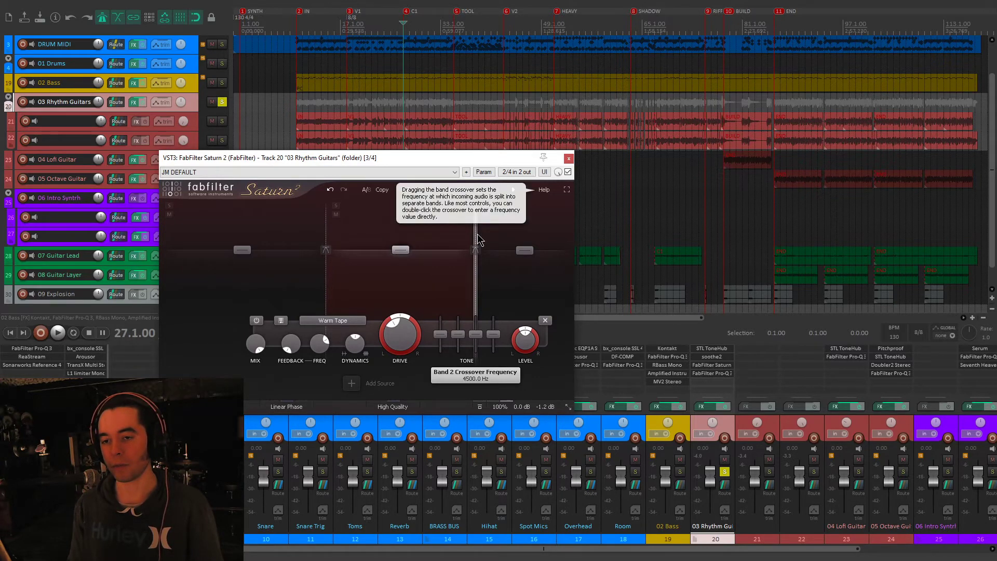
{"action": "key", "text": "space"}
{"action": "left_click", "coordinate": [336, 206]}
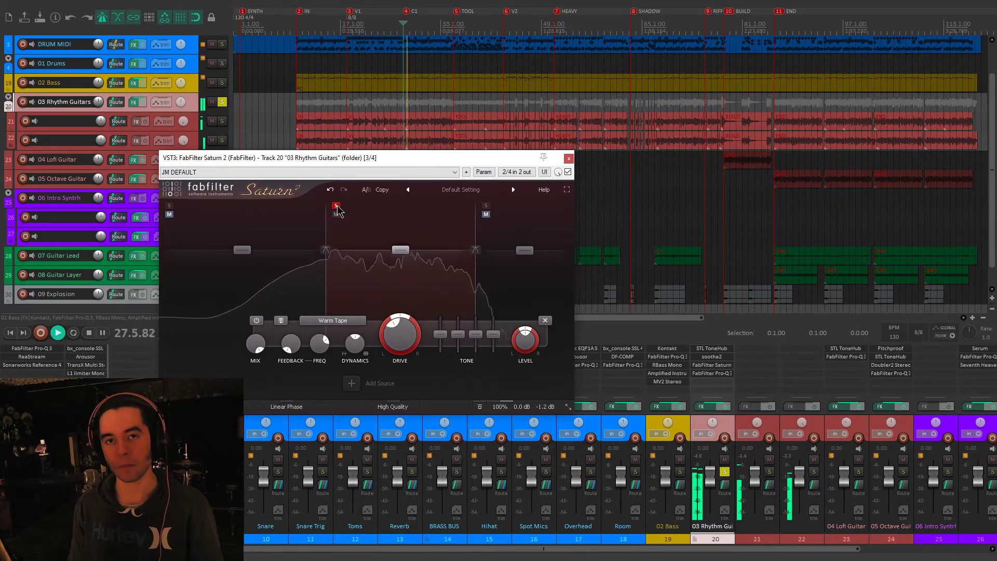
{"action": "key", "text": "space"}
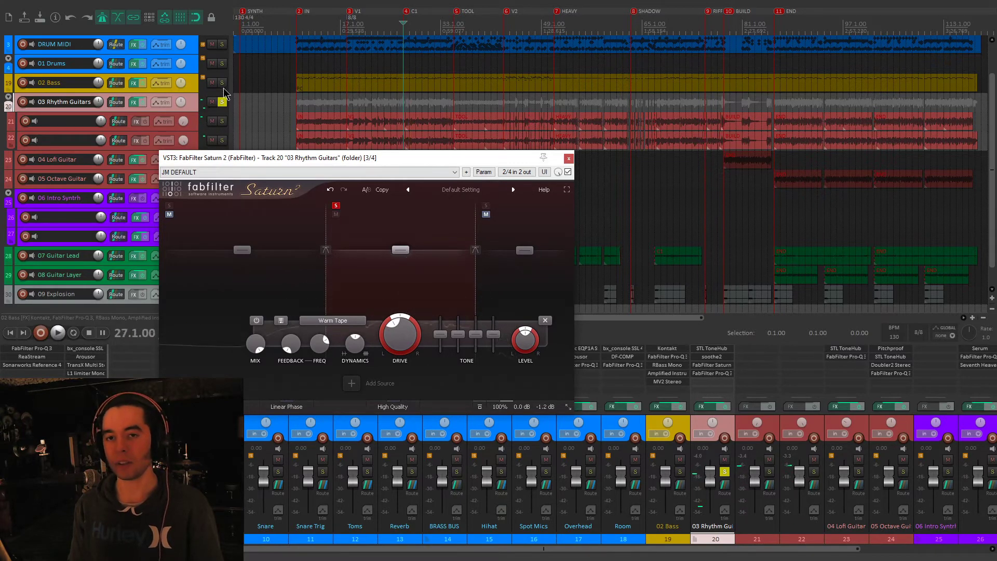
Step: Remove the solo from 03 Rhythm Guitars, mute 07 Guitar Lead, and play the mix with Saturn's middle band still soloed
{"action": "left_click", "coordinate": [222, 84]}
{"action": "left_click", "coordinate": [222, 83]}
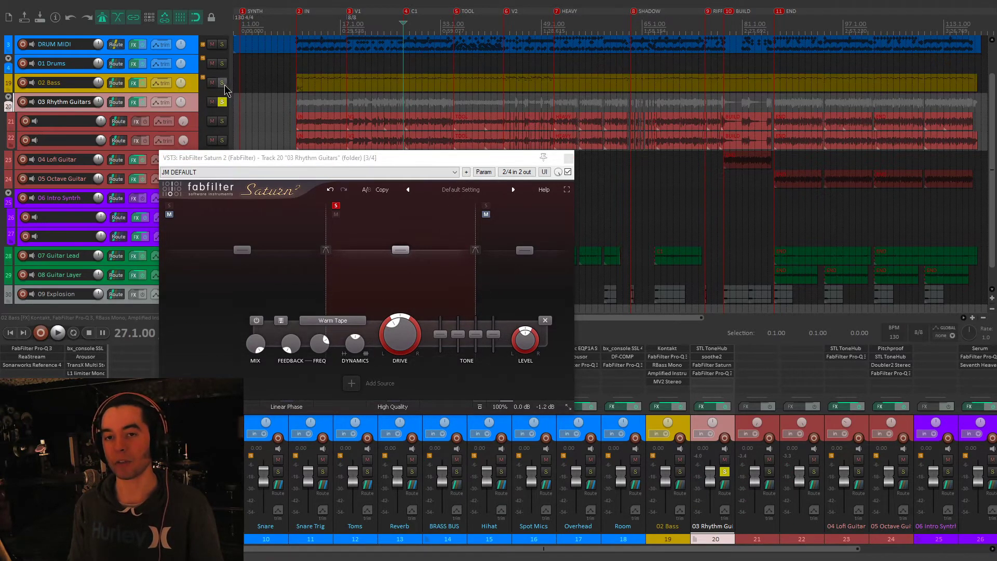
{"action": "left_click", "coordinate": [222, 102]}
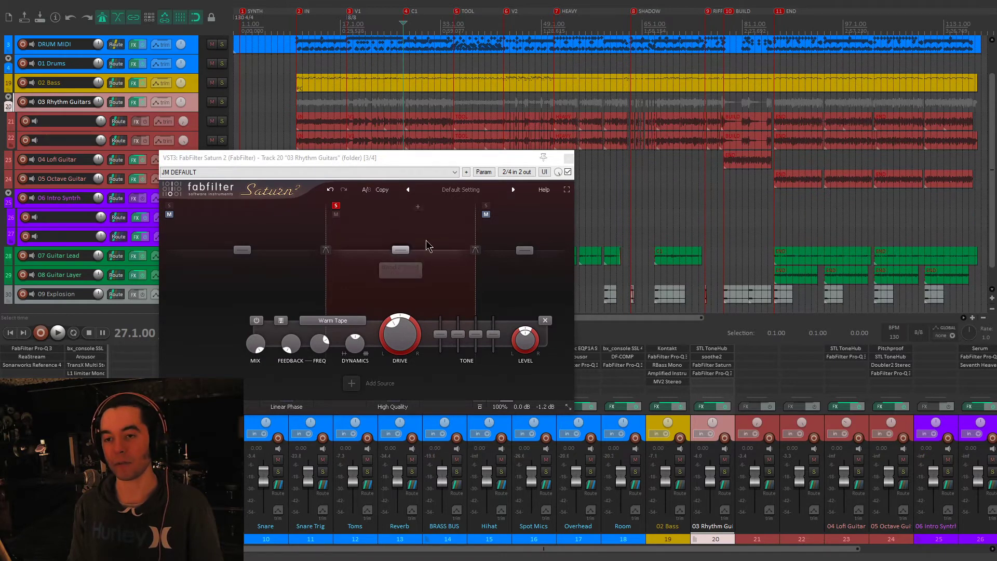
{"action": "left_click_drag", "start_coordinate": [472, 161], "coordinate": [572, 320]}
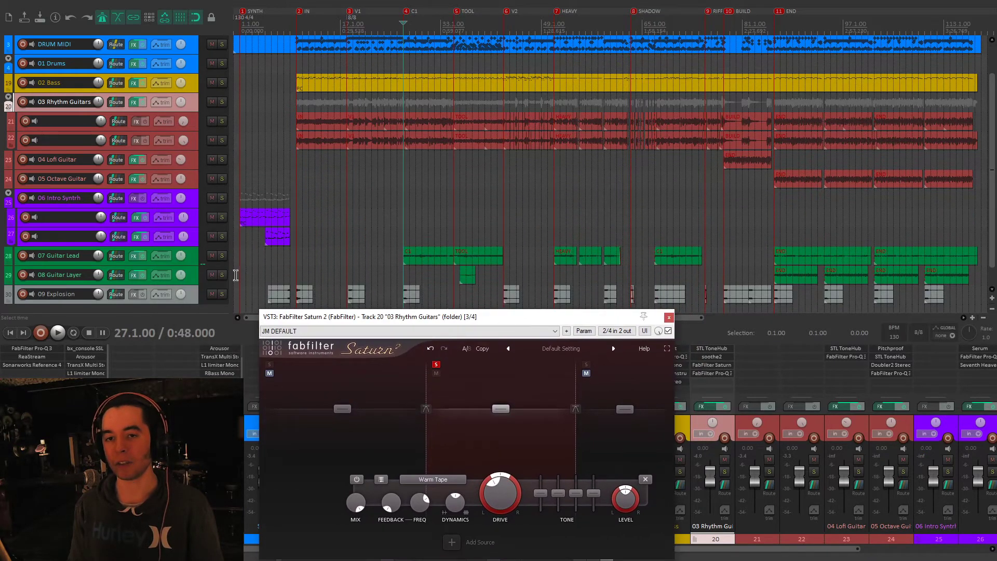
{"action": "left_click", "coordinate": [212, 256]}
{"action": "key", "text": "space"}
{"action": "left_click_drag", "start_coordinate": [499, 317], "coordinate": [484, 172]}
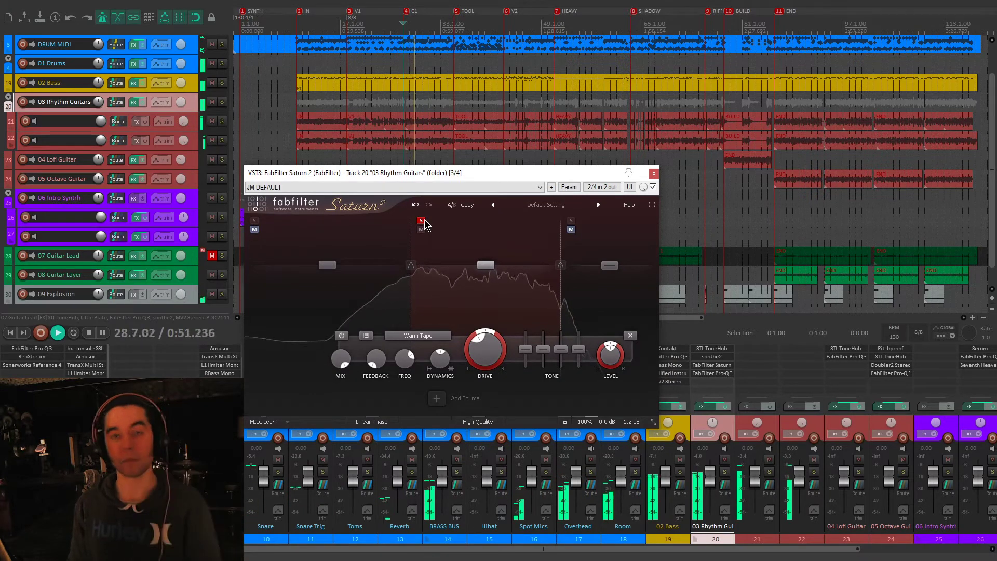
{"action": "key", "text": "space"}
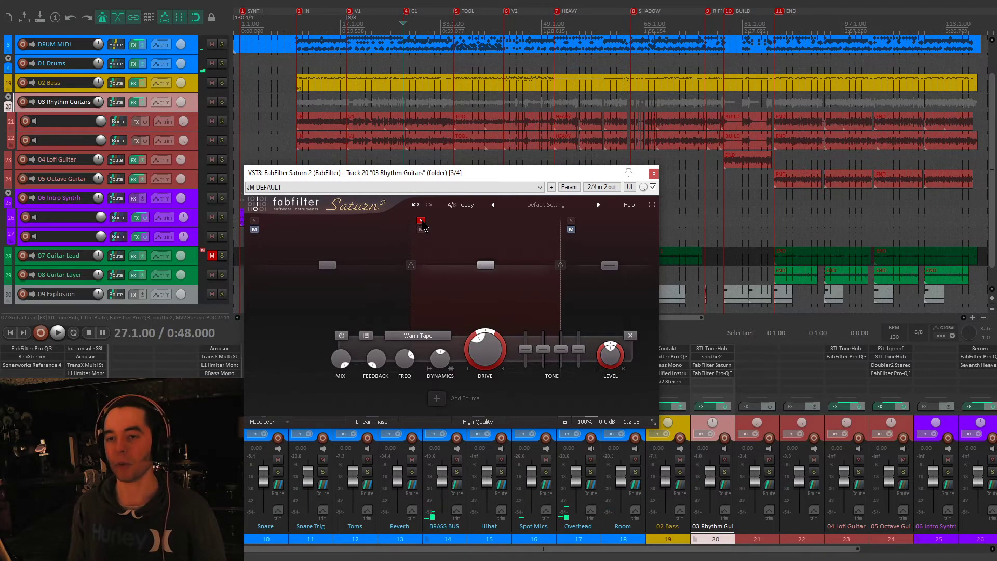
Step: Unsolo Saturn's middle band during playback to compare it with the full guitar sound, and close the Saturn window
{"action": "key", "text": "space"}
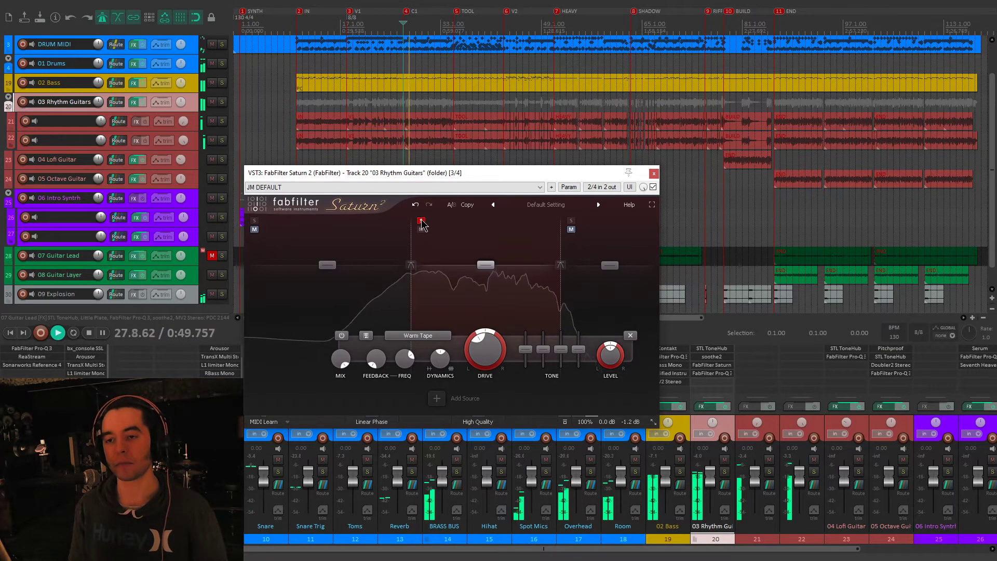
{"action": "left_click", "coordinate": [422, 222]}
{"action": "key", "text": "space"}
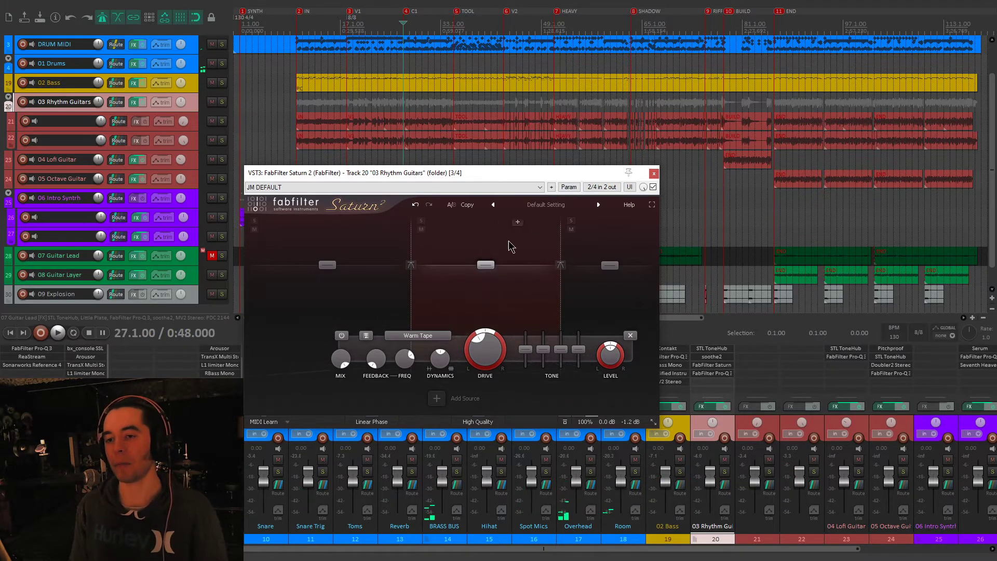
{"action": "left_click", "coordinate": [654, 174]}
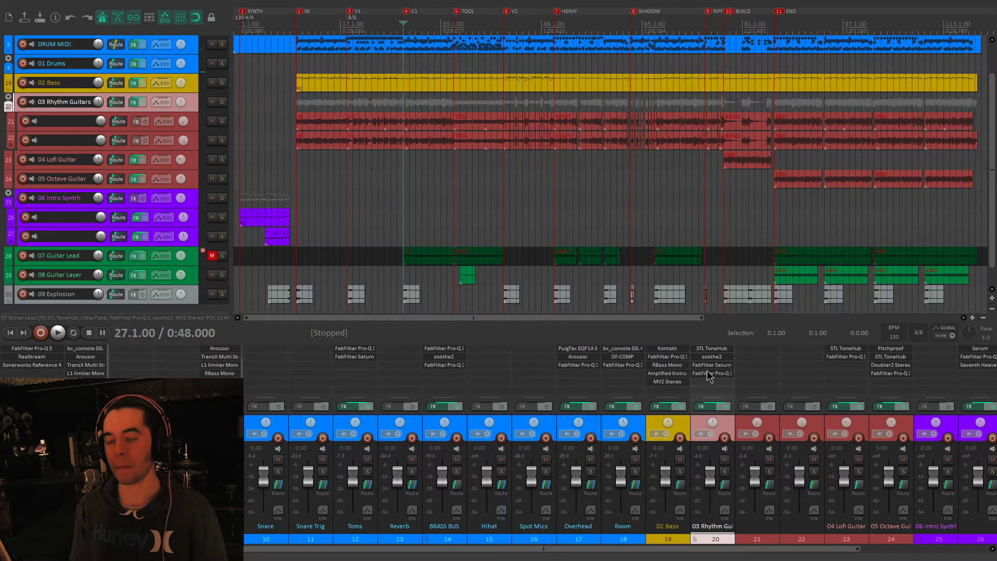
Step: Open FabFilter Pro-Q 3 on 03 Rhythm Guitars and solo its 3800 Hz band while the mix plays
{"action": "left_click", "coordinate": [711, 374]}
{"action": "left_click_drag", "start_coordinate": [452, 41], "coordinate": [518, 82]}
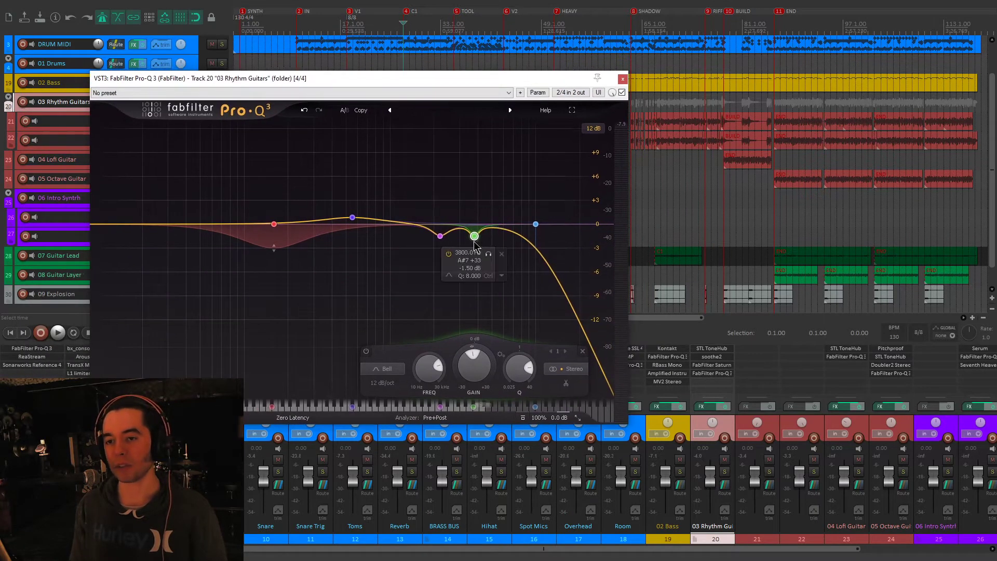
{"action": "key", "text": "space"}
{"action": "left_click", "coordinate": [488, 254]}
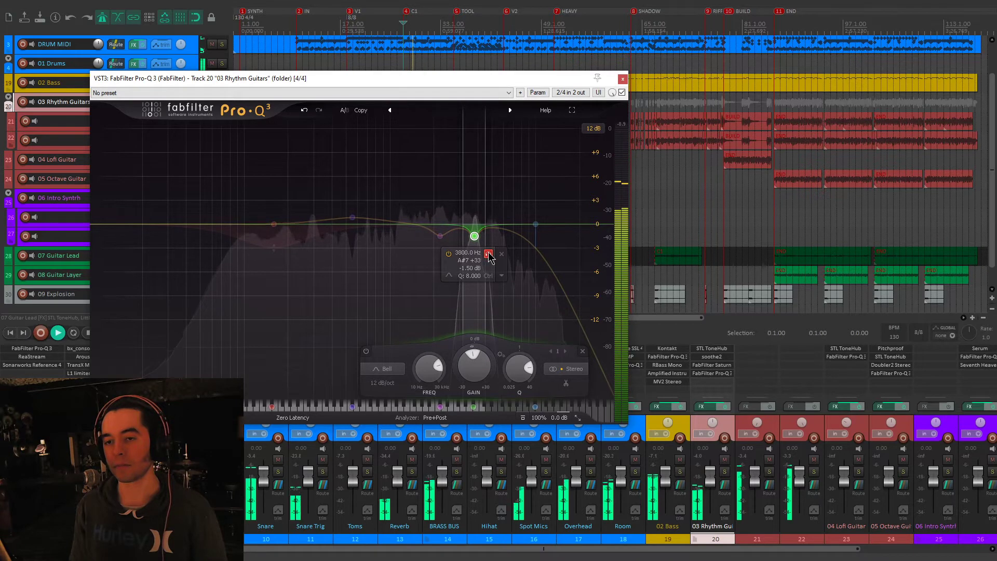
Step: Unsolo Pro-Q 3's 3800 Hz band and boost its 2200 Hz band to about +9.7 dB while the mix plays
{"action": "left_click", "coordinate": [488, 254]}
{"action": "key", "text": "space"}
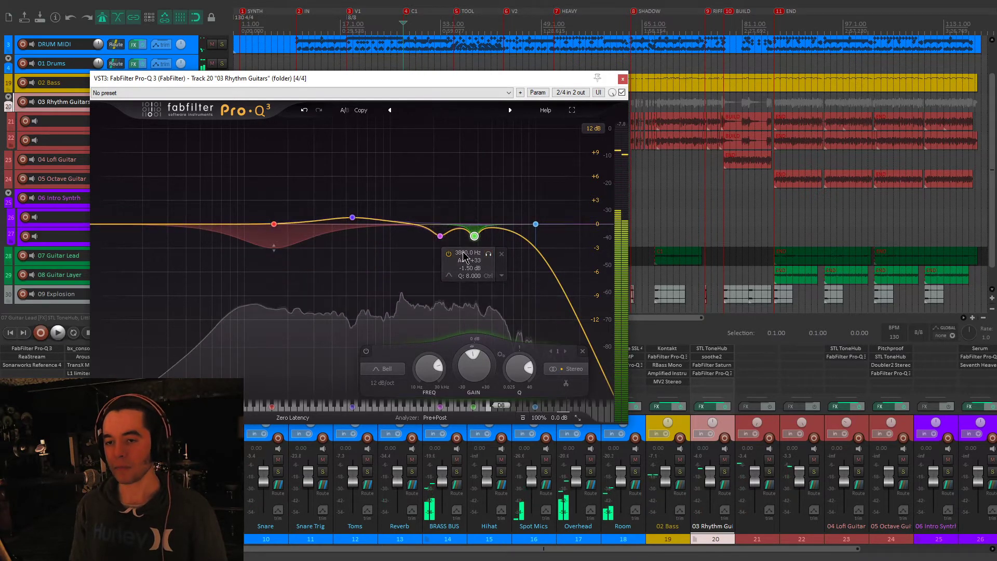
{"action": "key", "text": "space"}
{"action": "left_click", "coordinate": [441, 238]}
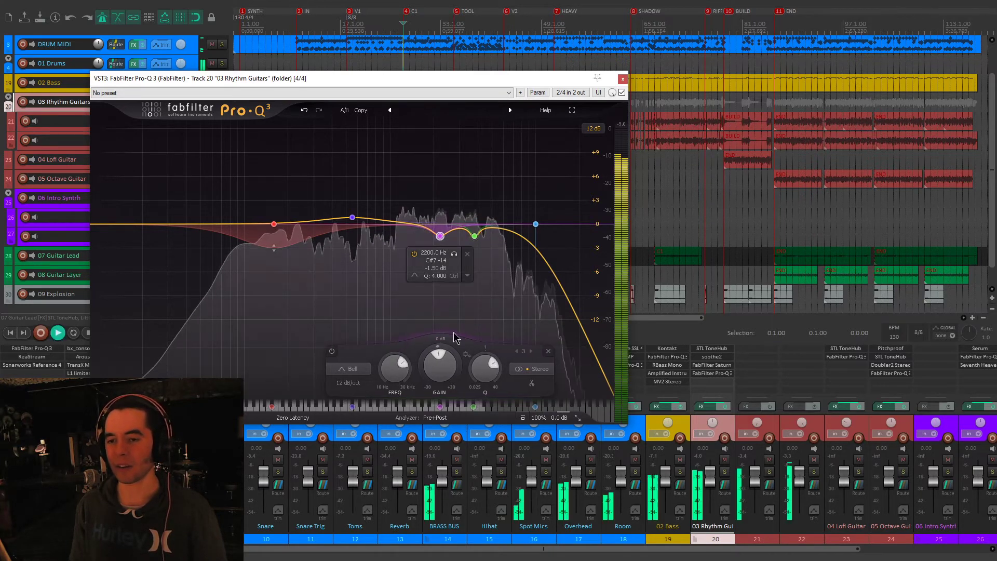
{"action": "left_click_drag", "start_coordinate": [442, 362], "coordinate": [444, 331]}
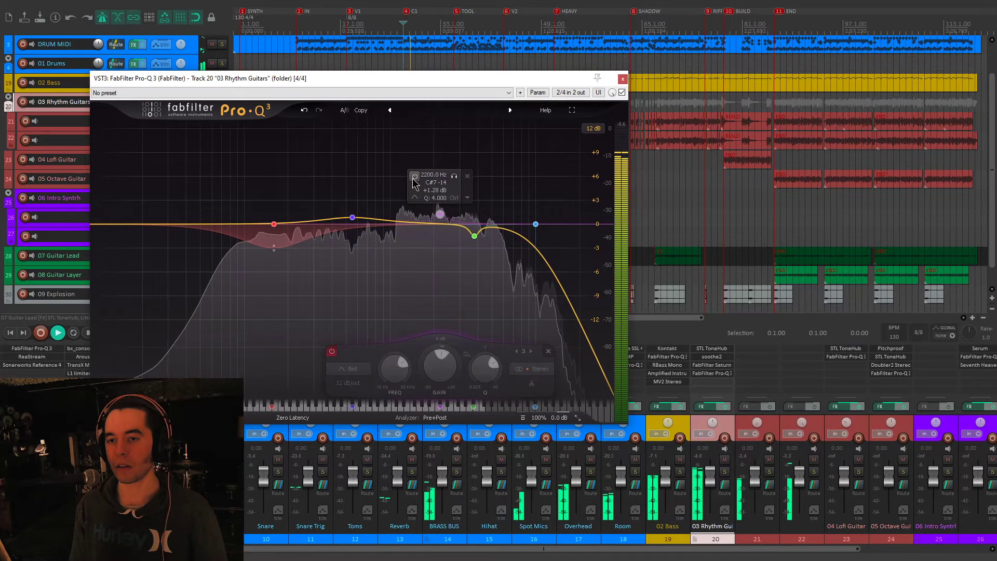
{"action": "left_click_drag", "start_coordinate": [441, 365], "coordinate": [444, 320]}
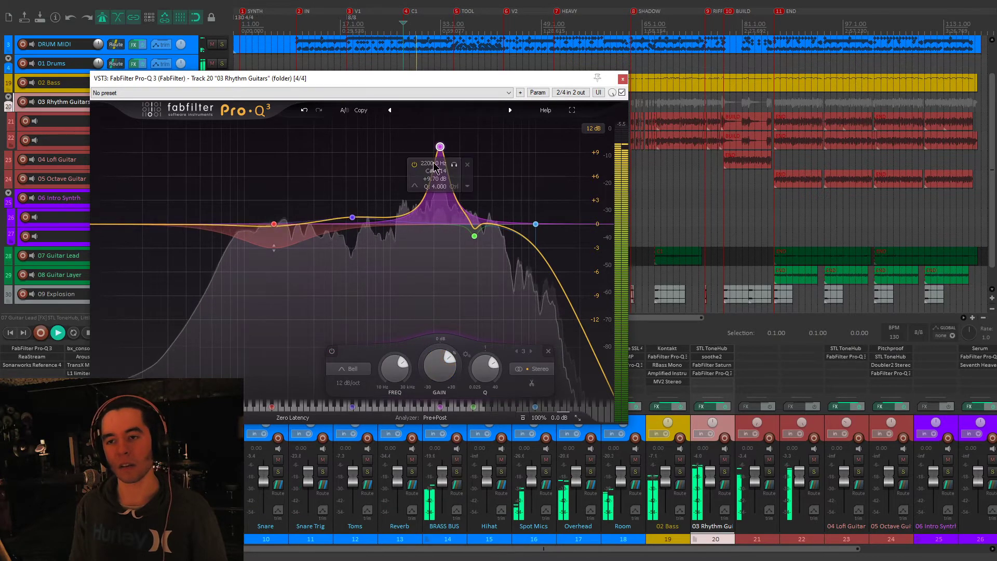
Step: Toggle the boosted 2200 Hz band for comparison, and undo the changes to its gain
{"action": "left_click", "coordinate": [415, 165]}
{"action": "key", "text": "ctrl+z"}
{"action": "key", "text": "ctrl+z"}
{"action": "key", "text": "ctrl+z"}
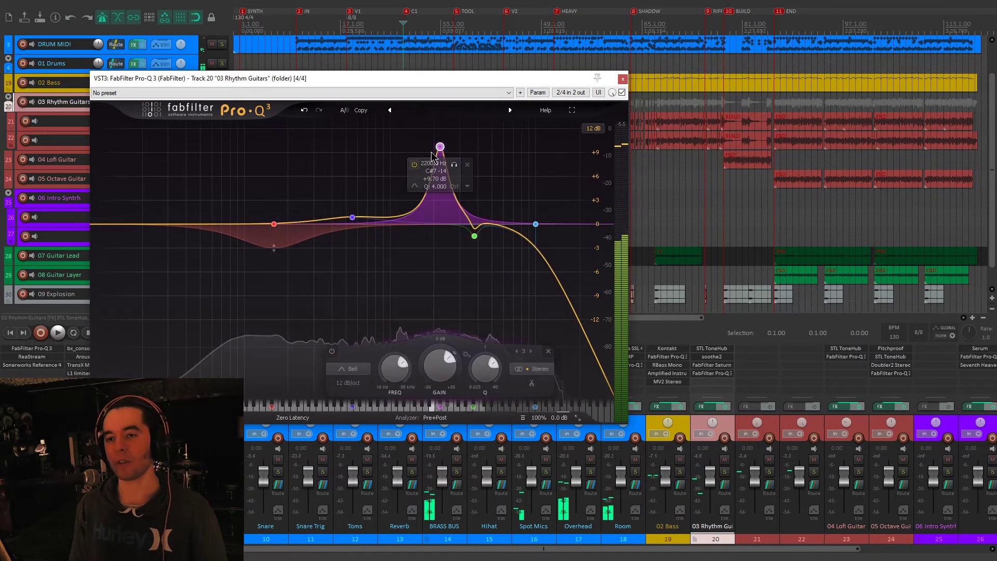
Step: Play the mix with Pro-Q 3's 552.23 Hz band soloed
{"action": "mouse_move", "coordinate": [354, 224]}
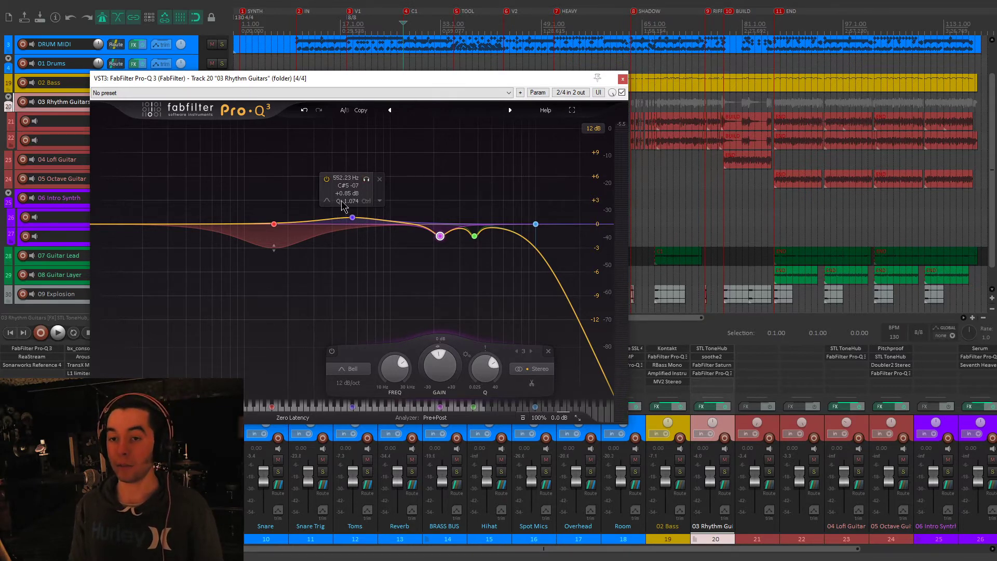
{"action": "key", "text": "space"}
{"action": "key", "text": "space"}
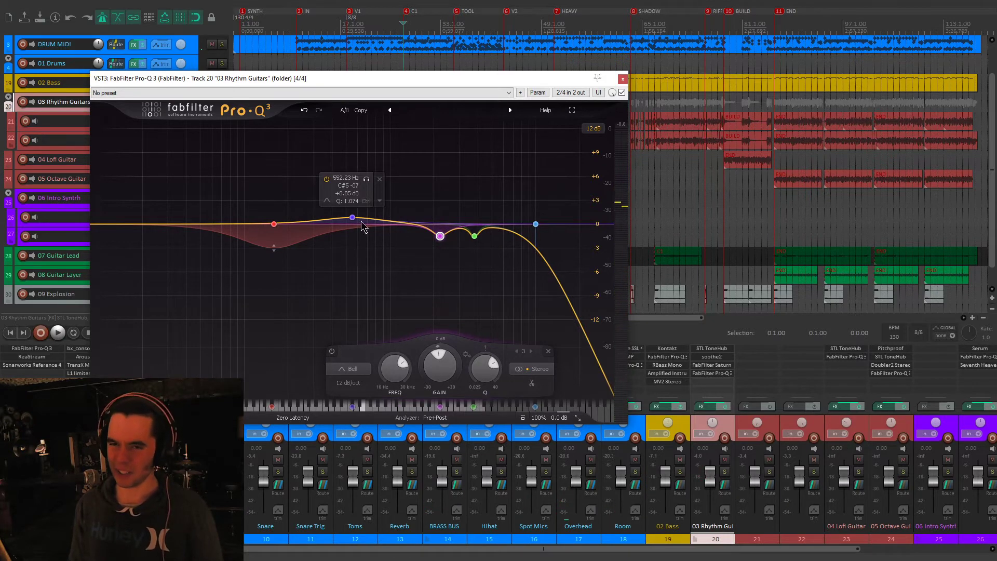
{"action": "left_click", "coordinate": [367, 179]}
{"action": "key", "text": "space"}
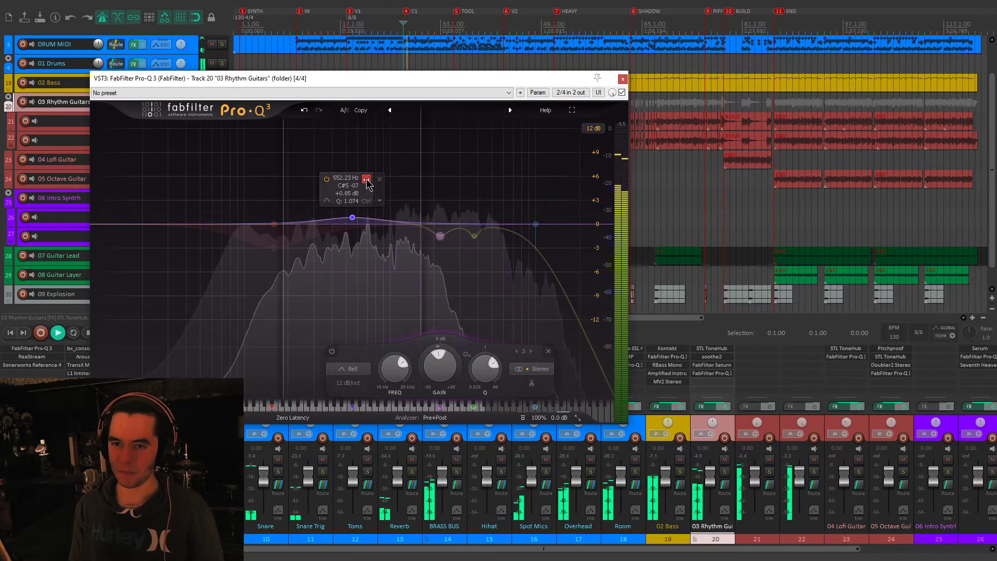
{"action": "mouse_move", "coordinate": [274, 226]}
{"action": "key", "text": "space"}
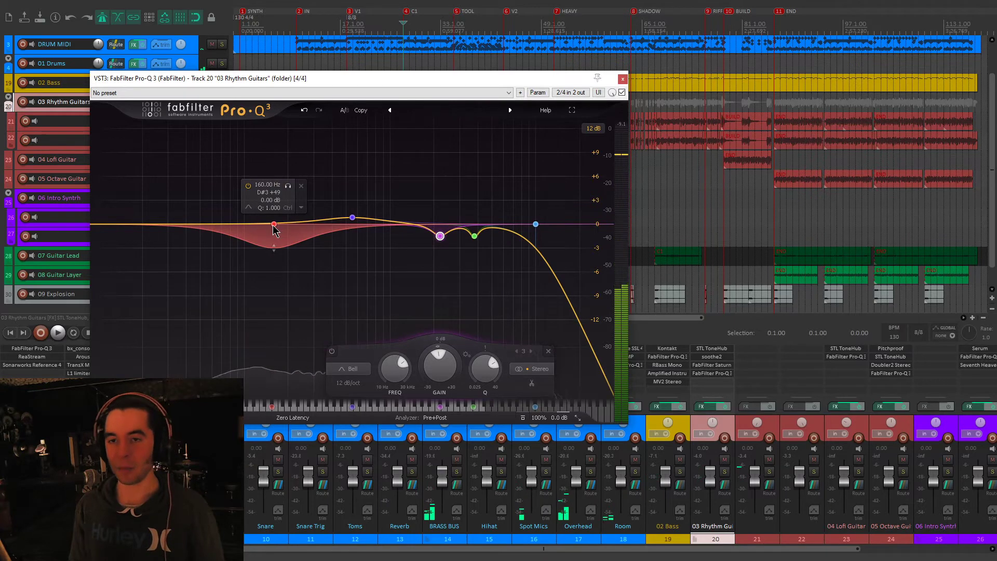
Step: Play the mix from the SHADOW marker to watch Pro-Q 3's dynamic 160 Hz band react, and close the plugin window
{"action": "left_click", "coordinate": [705, 181]}
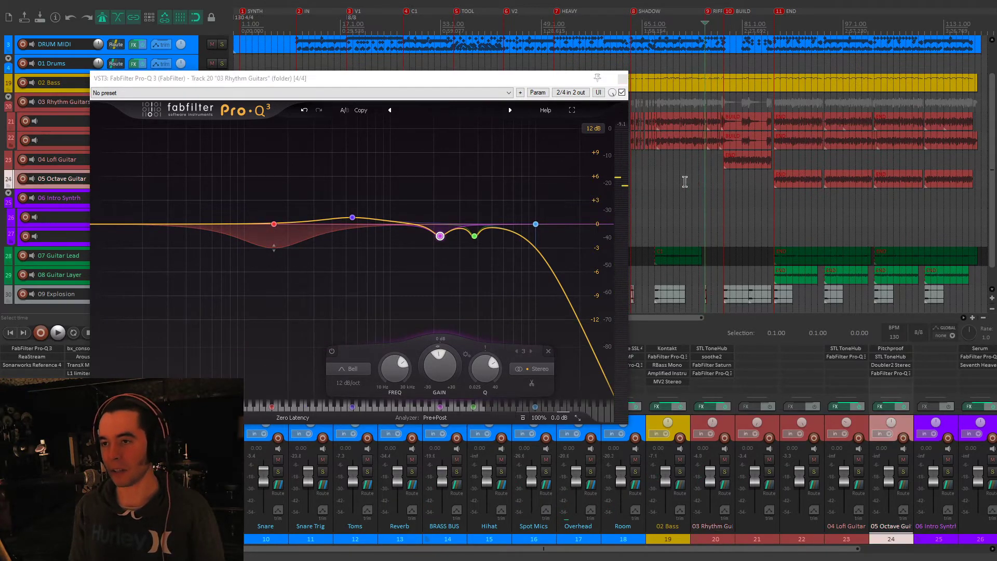
{"action": "left_click", "coordinate": [630, 61]}
{"action": "key", "text": "space"}
{"action": "mouse_move", "coordinate": [275, 227]}
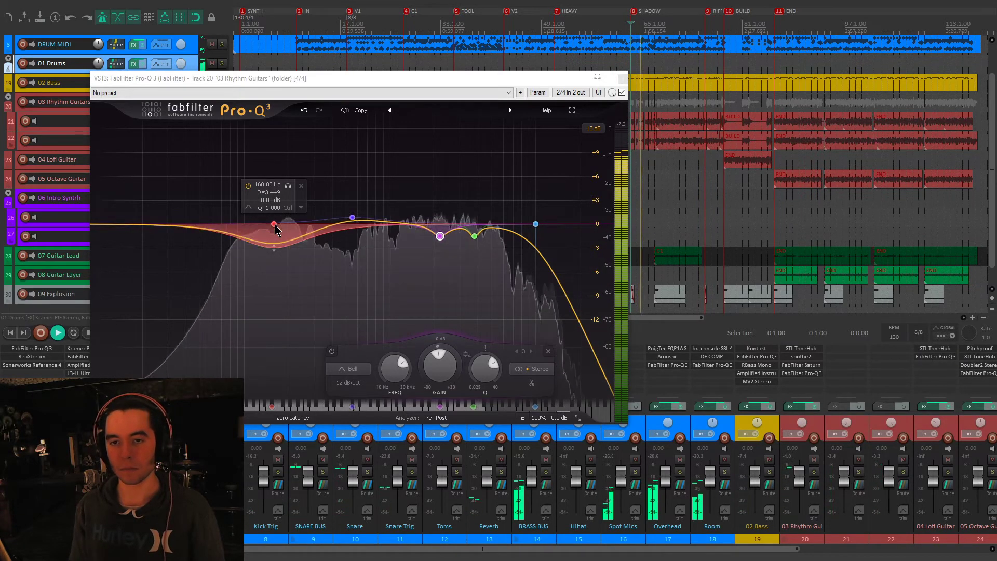
{"action": "key", "text": "space"}
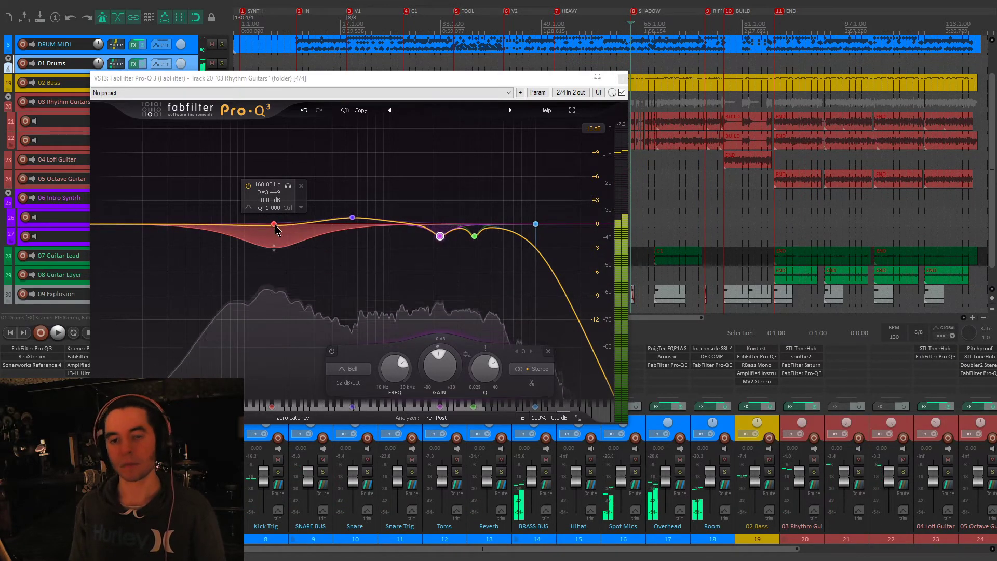
{"action": "left_click", "coordinate": [622, 79]}
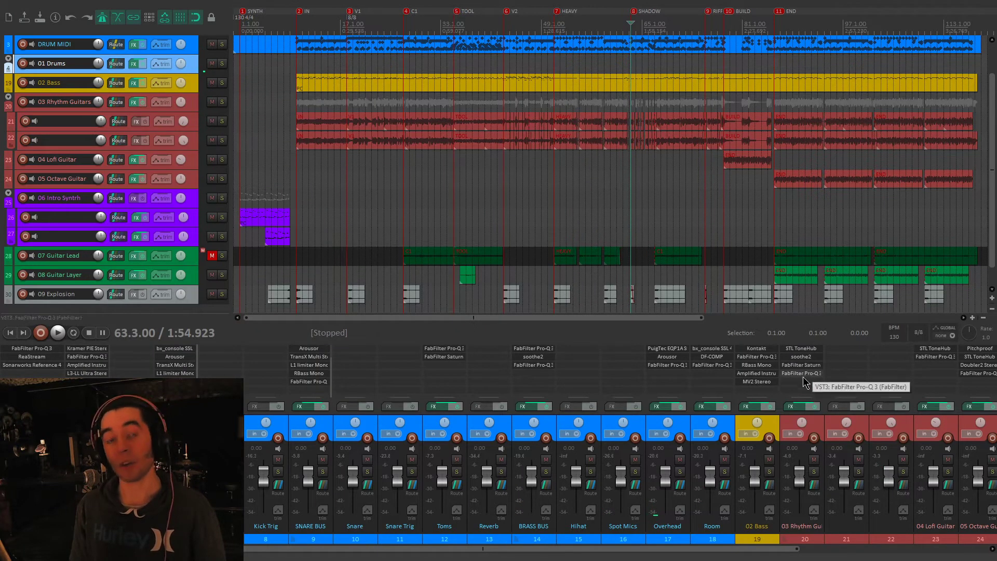
Step: Solo 03 Rhythm Guitars and play it from the RIFF marker with its effects active
{"action": "left_click", "coordinate": [815, 472]}
{"action": "left_click", "coordinate": [705, 216]}
{"action": "scroll", "coordinate": [692, 221], "scroll_direction": "up", "scroll_amount": 3}
{"action": "key", "text": "space"}
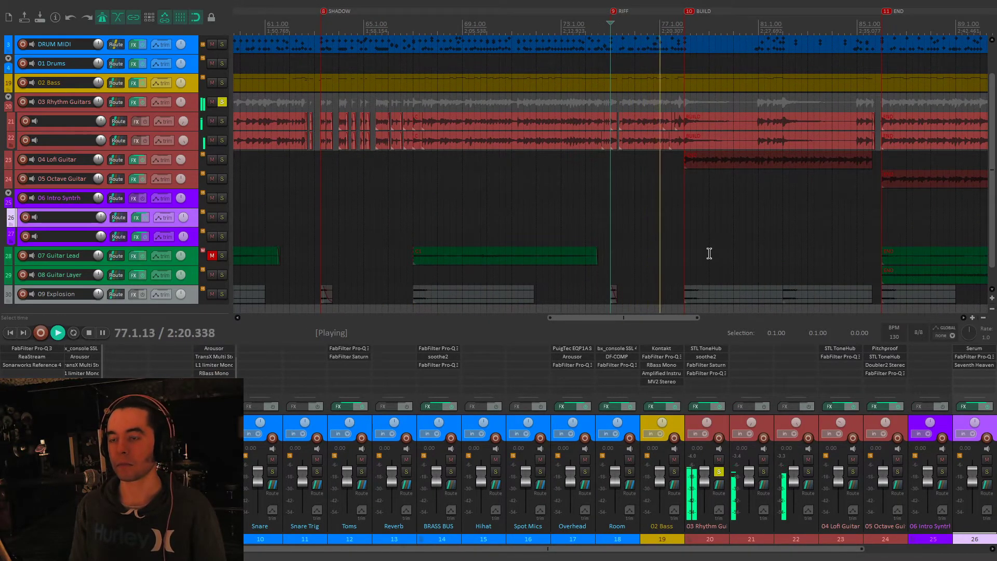
Step: Replay the RIFF section with soothe2, Saturn and Pro-Q 3 bypassed on 03 Rhythm Guitars, re-enabling all three during playback
{"action": "key", "text": "space"}
{"action": "scroll", "coordinate": [644, 242], "scroll_direction": "up", "scroll_amount": 5}
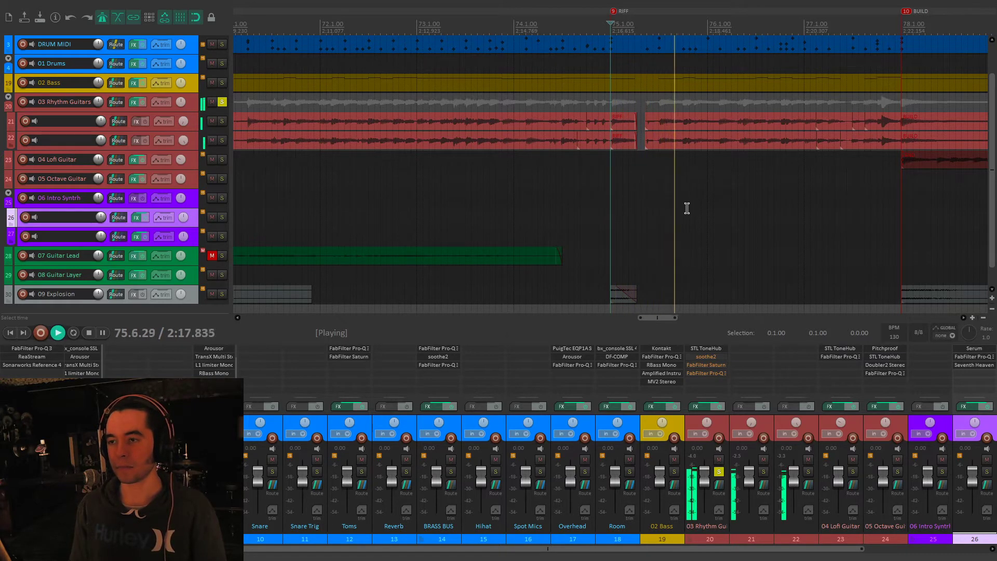
{"action": "left_click", "coordinate": [720, 357], "text": "shift"}
{"action": "left_click", "coordinate": [720, 365], "text": "shift"}
{"action": "left_click", "coordinate": [720, 373], "text": "shift"}
{"action": "scroll", "coordinate": [743, 255], "scroll_direction": "down", "scroll_amount": 3}
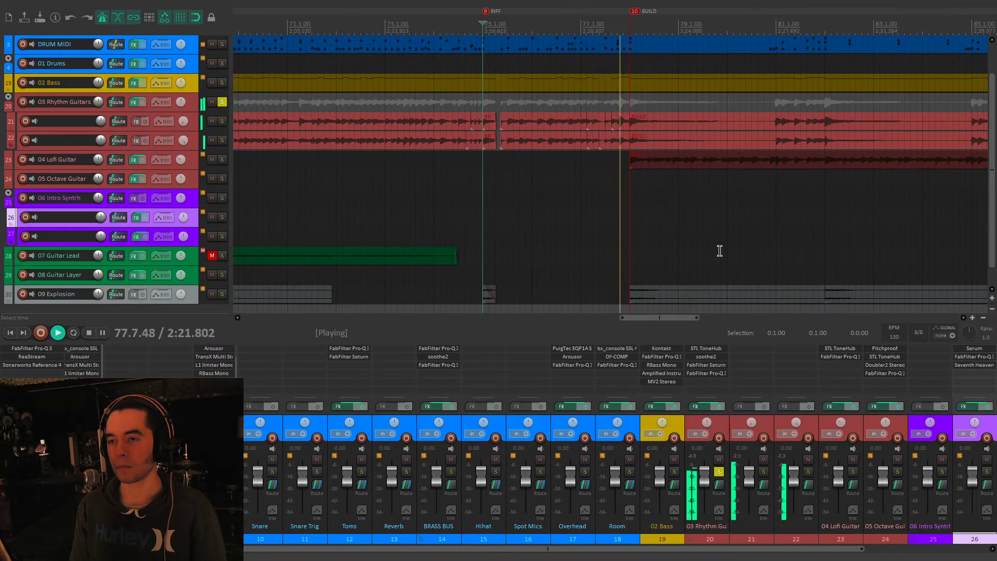
{"action": "key", "text": "space"}
{"action": "scroll", "coordinate": [577, 224], "scroll_direction": "down", "scroll_amount": 3}
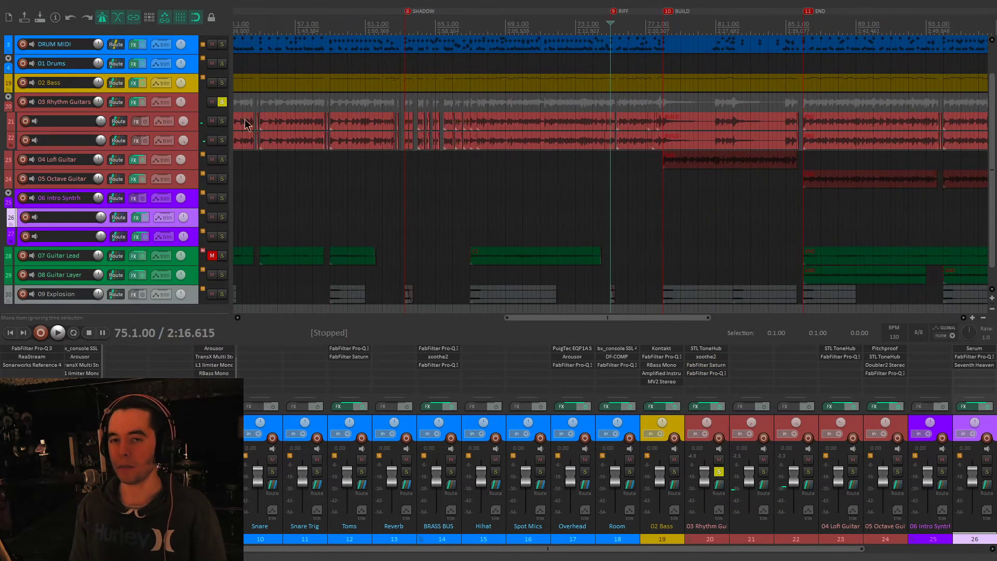
Step: Unsolo 03 Rhythm Guitars, solo 04 Lofi Guitar, and play it from the BUILD marker
{"action": "left_click", "coordinate": [223, 103]}
{"action": "scroll", "coordinate": [661, 203], "scroll_direction": "down", "scroll_amount": 3}
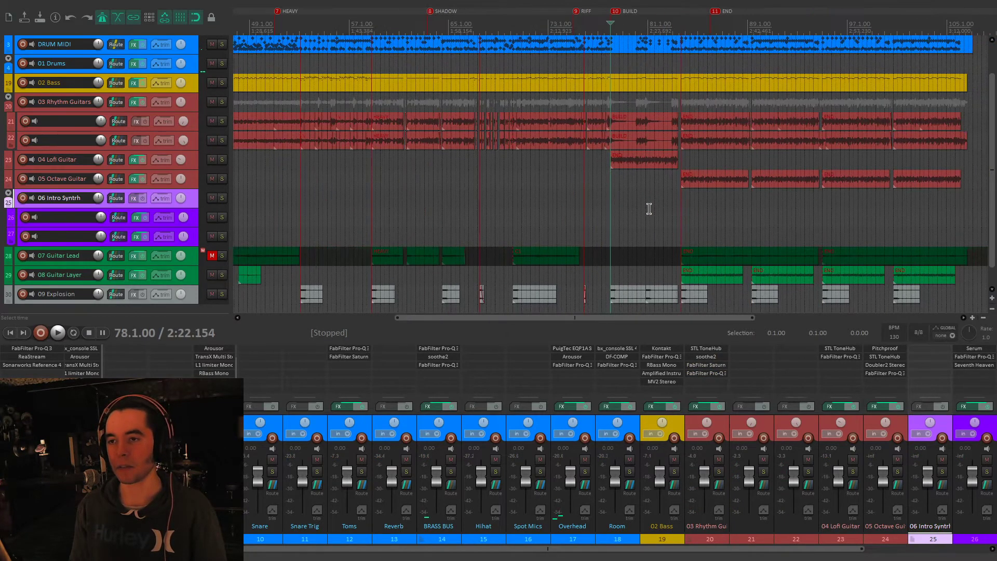
{"action": "left_click", "coordinate": [223, 160]}
{"action": "left_click", "coordinate": [224, 159]}
{"action": "key", "text": "space"}
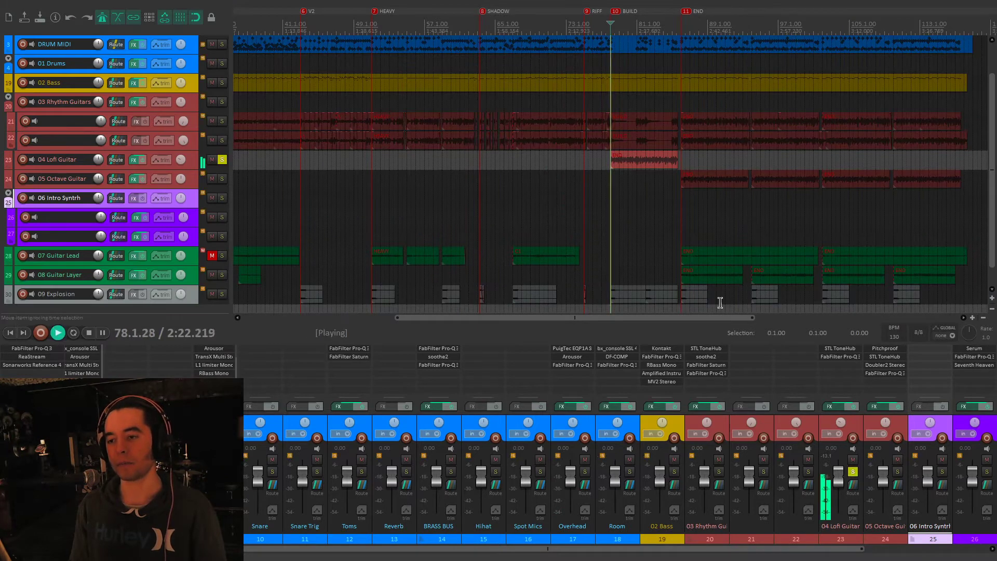
Step: View STL ToneHub on 04 Lofi Guitar with its Preset column widened, briefly check Saturn 2 on 03 Rhythm Guitars, and close both windows
{"action": "left_click", "coordinate": [840, 349]}
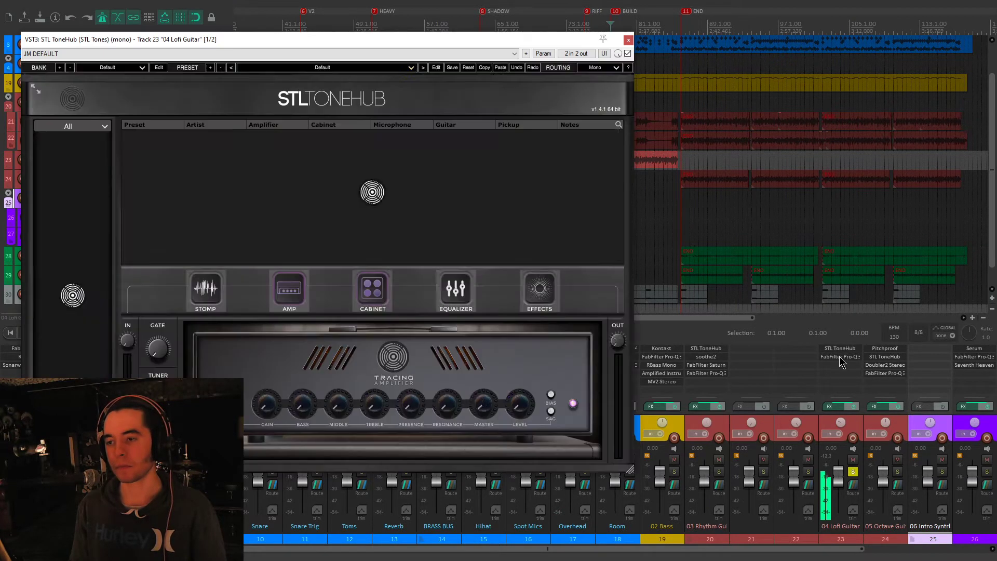
{"action": "left_click_drag", "start_coordinate": [183, 124], "coordinate": [237, 125]}
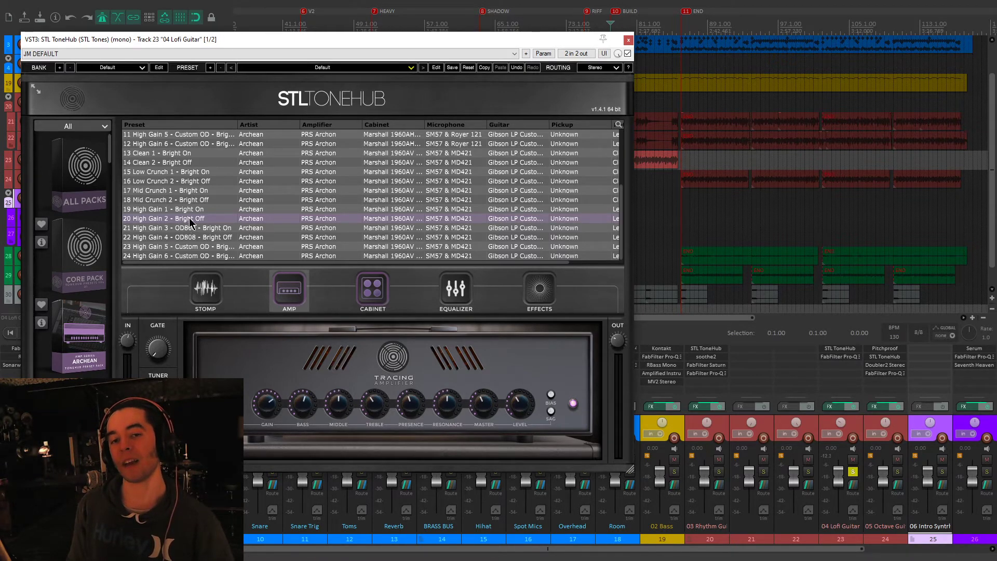
{"action": "double_click", "coordinate": [712, 366]}
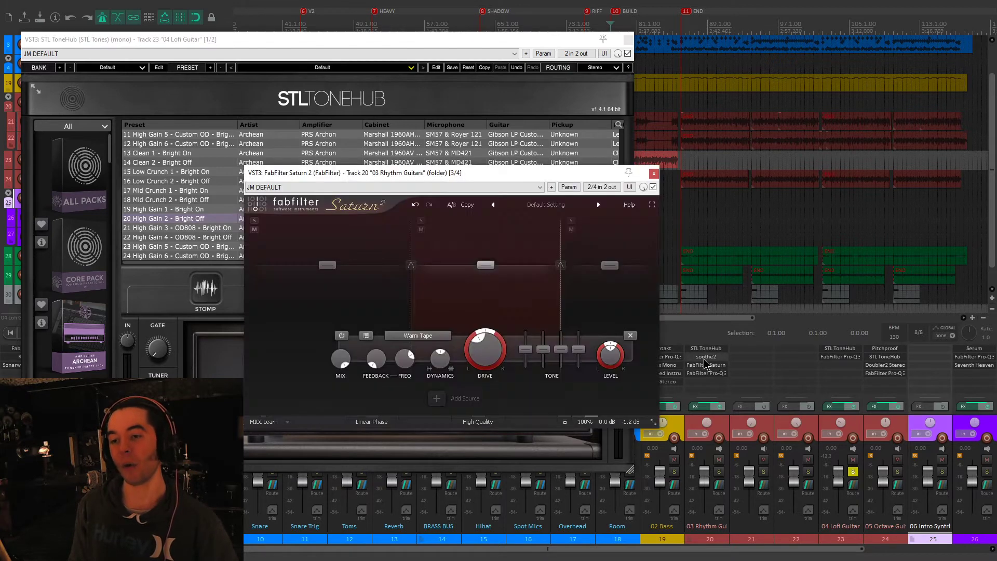
{"action": "left_click", "coordinate": [654, 173]}
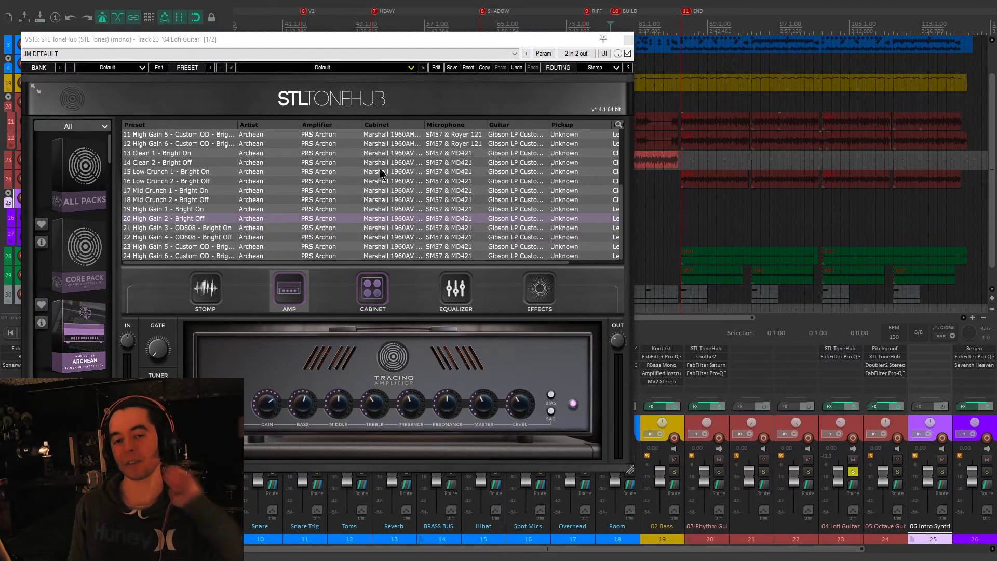
{"action": "left_click", "coordinate": [628, 40]}
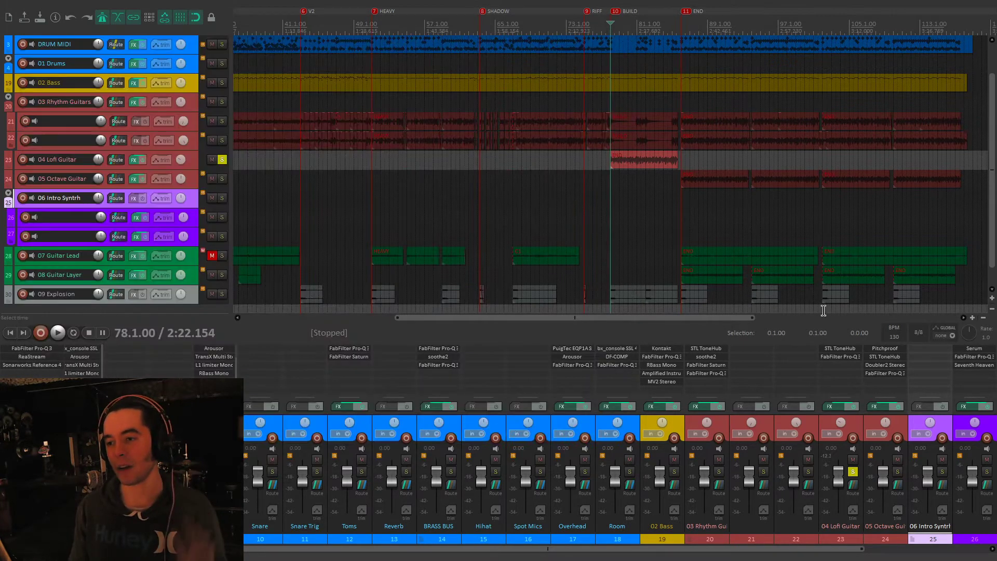
Step: Open FabFilter Pro-Q 3 on 04 Lofi Guitar and compare the soloed track with the EQ active and bypassed
{"action": "left_click", "coordinate": [841, 357]}
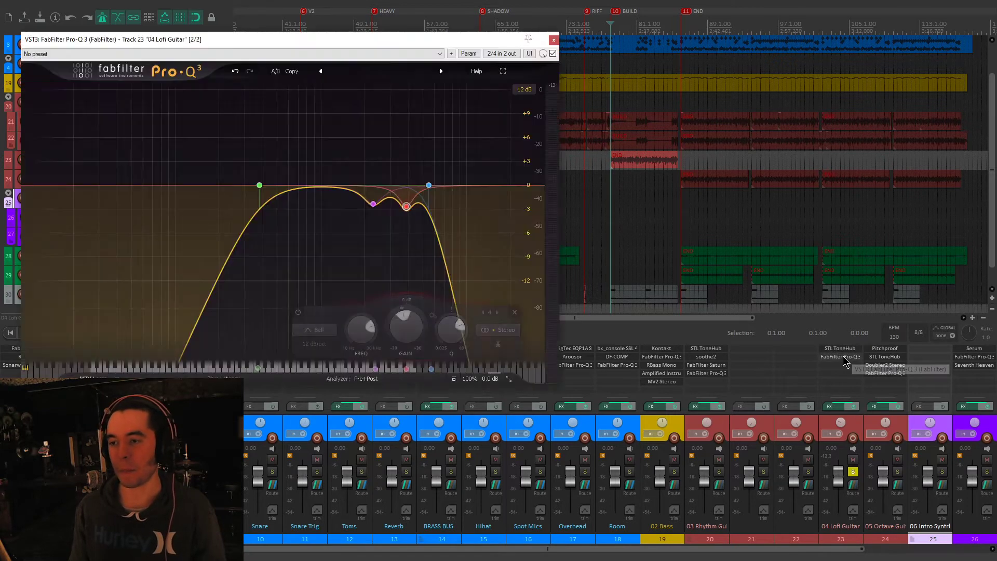
{"action": "key", "text": "space"}
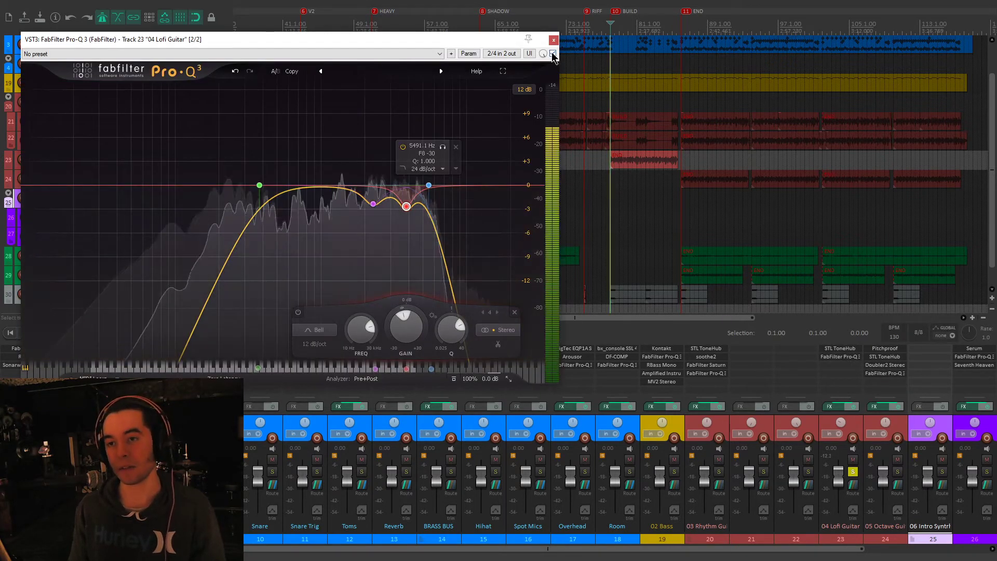
{"action": "left_click", "coordinate": [553, 54]}
{"action": "key", "text": "space"}
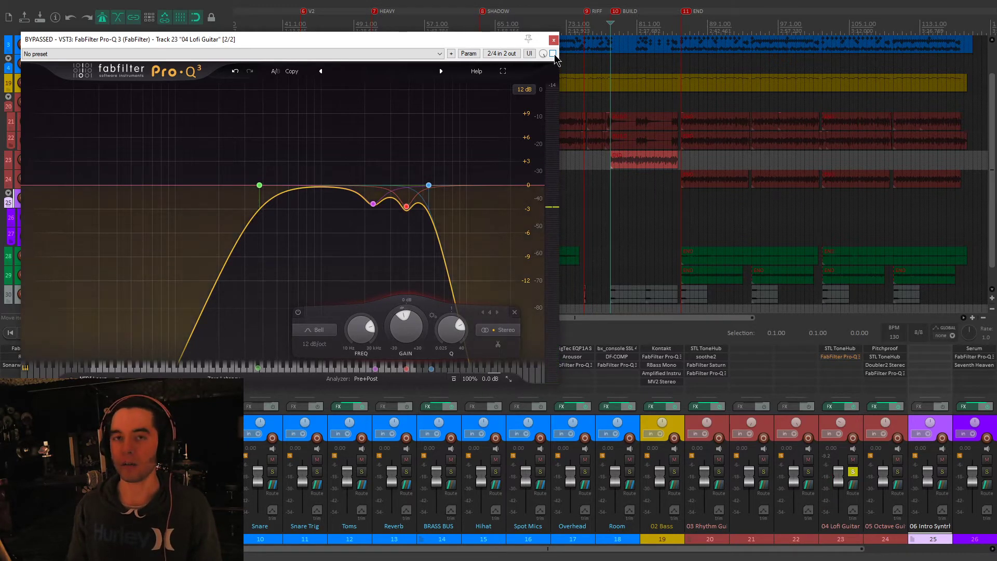
{"action": "left_click", "coordinate": [552, 53]}
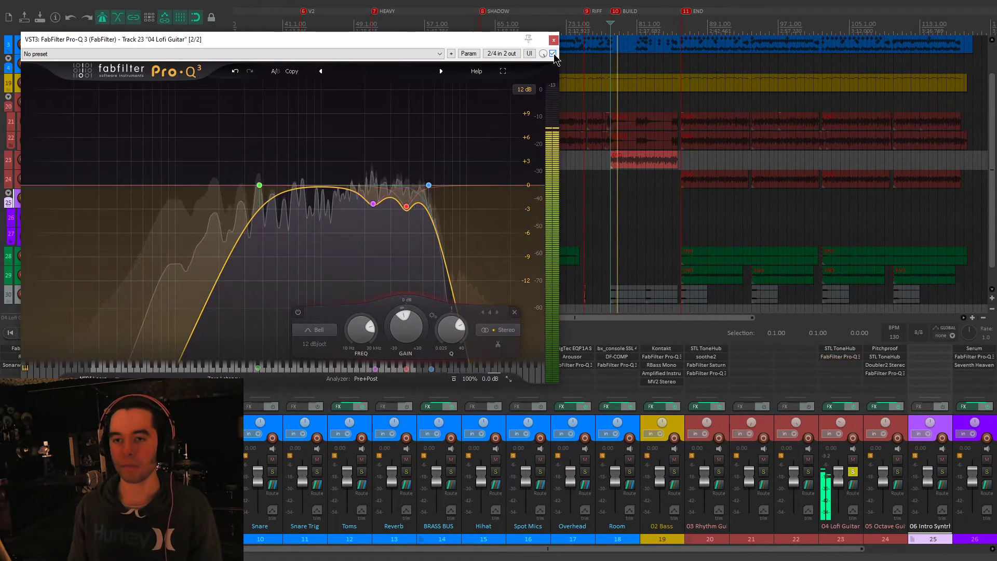
Step: Inspect the Lofi Guitar EQ's filter points and play the track with the 3858.9 Hz band soloed
{"action": "mouse_move", "coordinate": [427, 199]}
{"action": "key", "text": "space"}
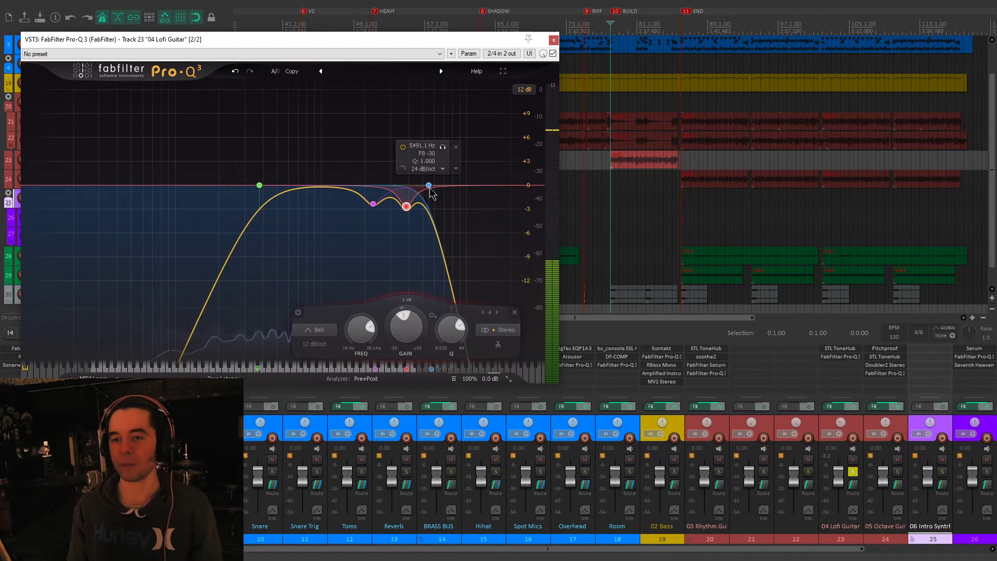
{"action": "mouse_move", "coordinate": [253, 190]}
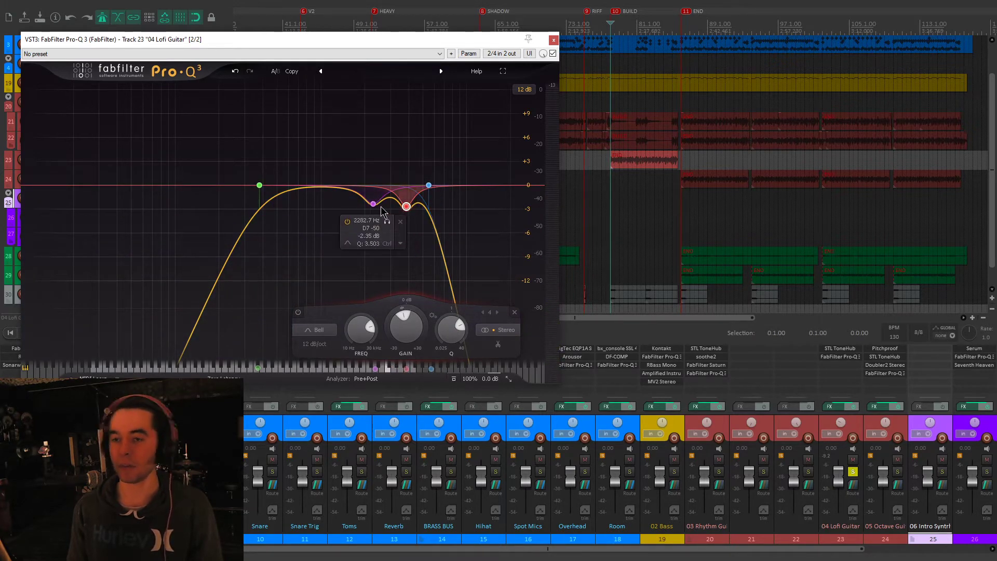
{"action": "key", "text": "space"}
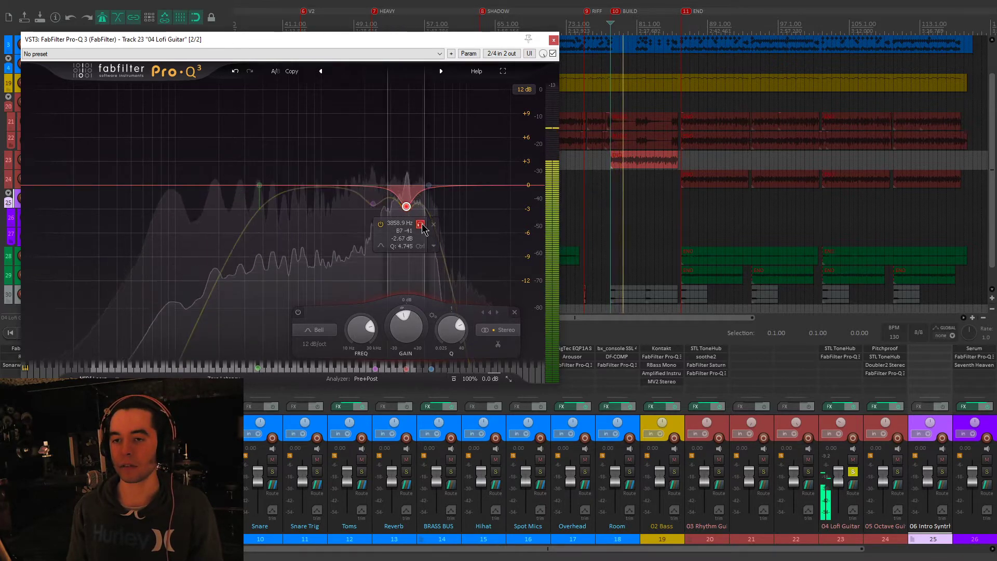
Step: Unsolo 04 Lofi Guitar to hear it within the full mix, stop playback, and close its Pro-Q 3 window
{"action": "left_click", "coordinate": [852, 471]}
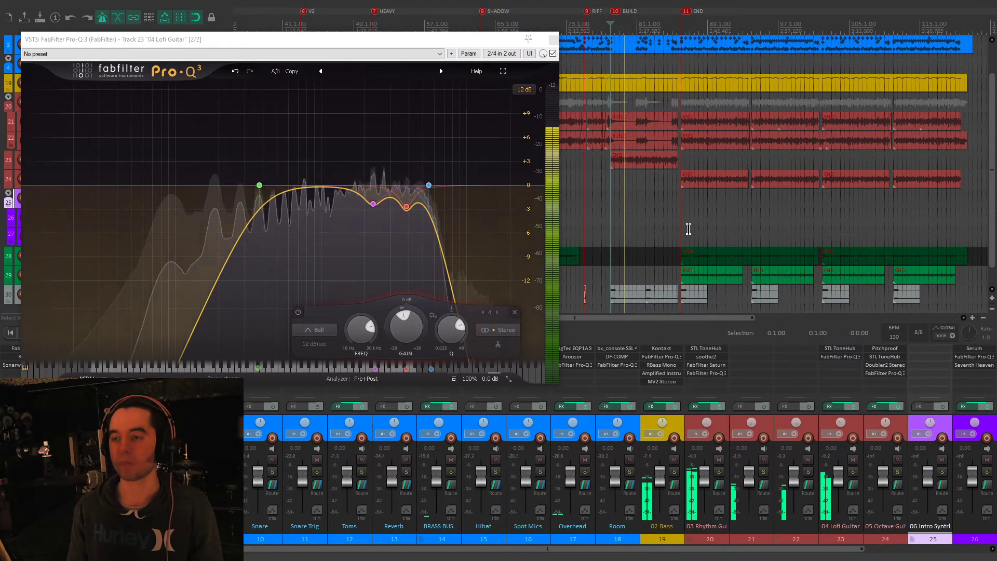
{"action": "key", "text": "space"}
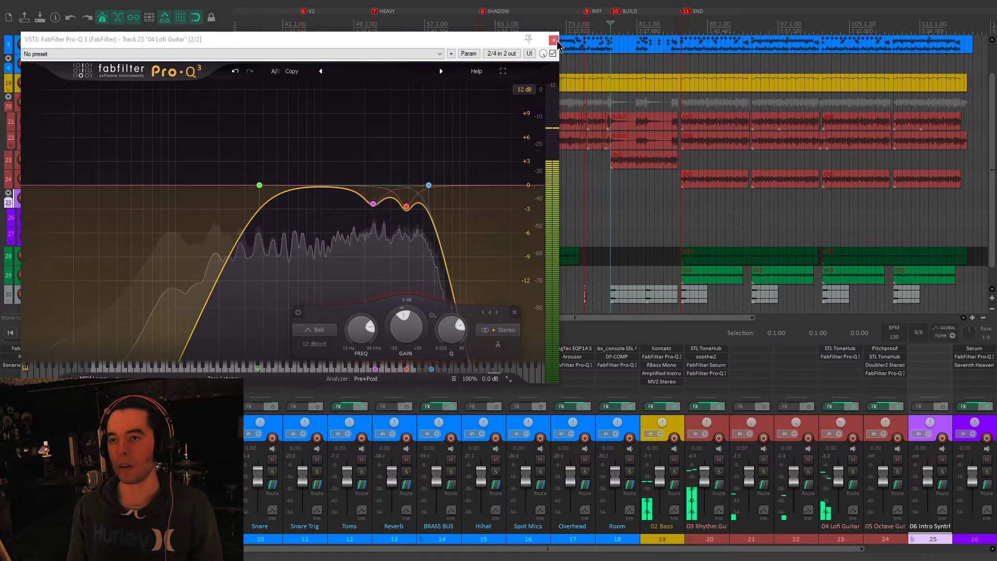
{"action": "left_click", "coordinate": [554, 40]}
Step: Place the edit cursor at the END marker, where the octave guitar part starts
{"action": "left_click", "coordinate": [680, 203]}
{"action": "scroll", "coordinate": [680, 204], "scroll_direction": "up", "scroll_amount": 5}
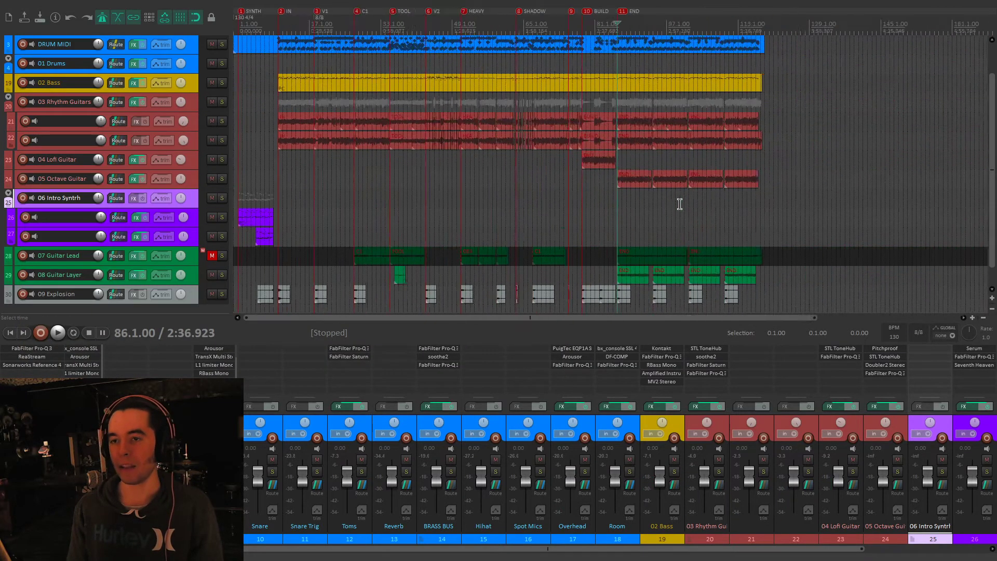
{"action": "scroll", "coordinate": [699, 205], "scroll_direction": "up", "scroll_amount": 2}
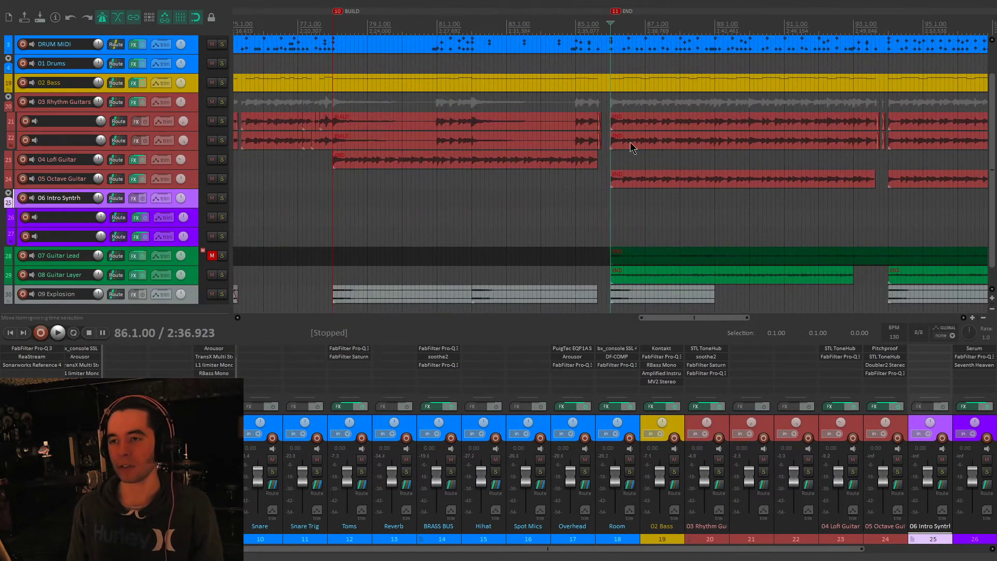
Step: Solo 03 Rhythm Guitars and 05 Octave Guitar and compare them together and separately during playback, leaving only the octave guitar soloed
{"action": "left_click", "coordinate": [222, 102]}
{"action": "left_click", "coordinate": [222, 179]}
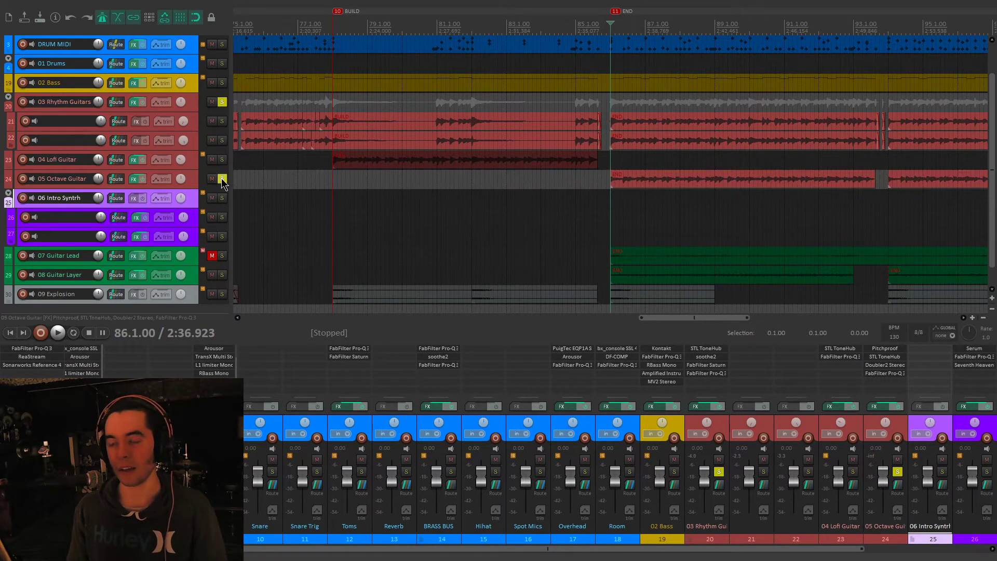
{"action": "key", "text": "space"}
{"action": "left_click", "coordinate": [222, 102]}
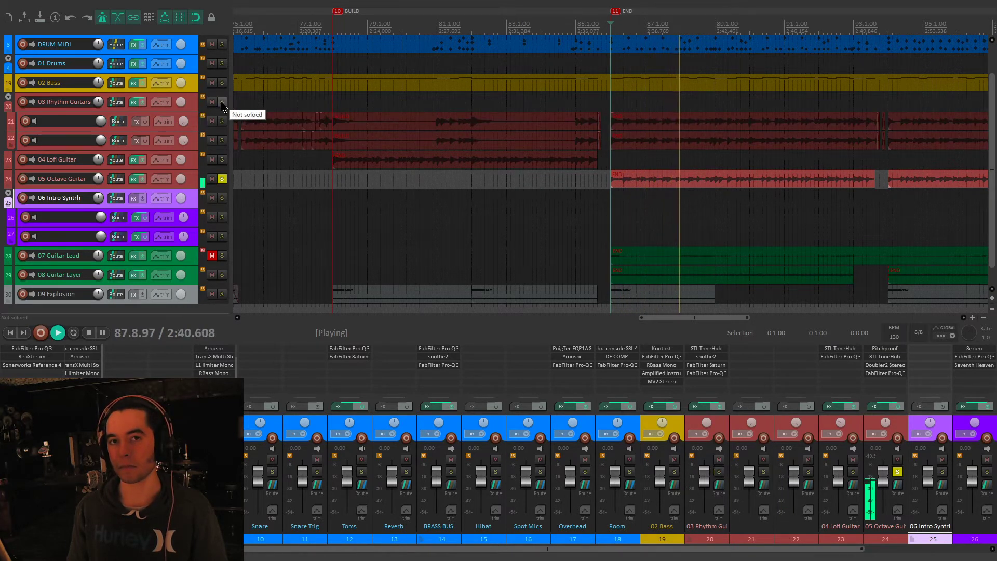
{"action": "left_click", "coordinate": [223, 103]}
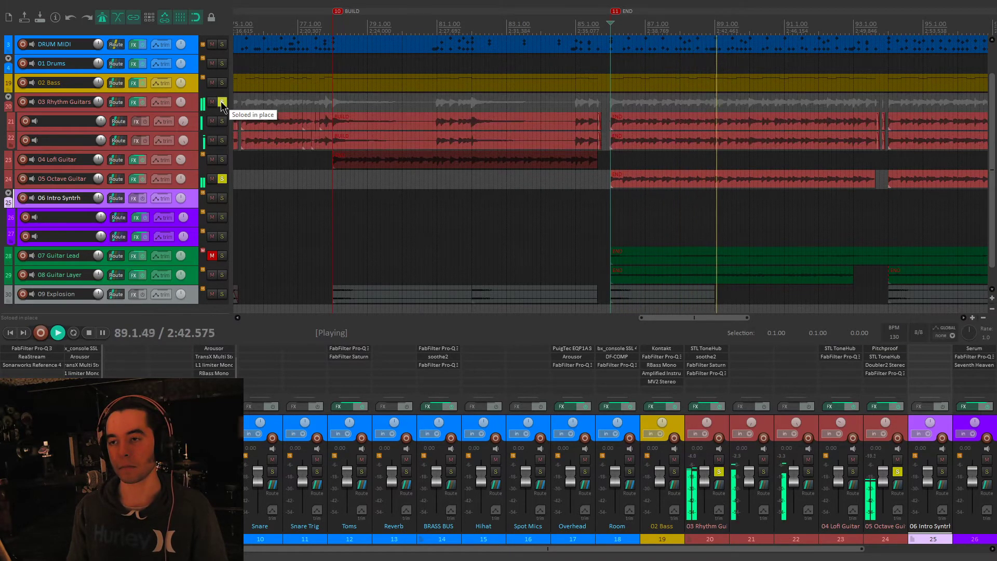
{"action": "left_click", "coordinate": [220, 179]}
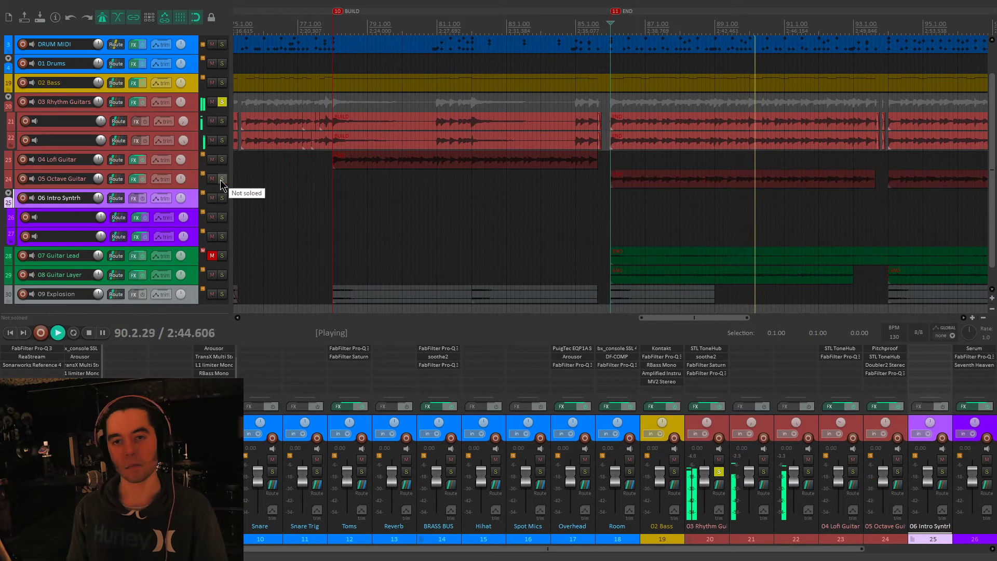
{"action": "left_click", "coordinate": [220, 179]}
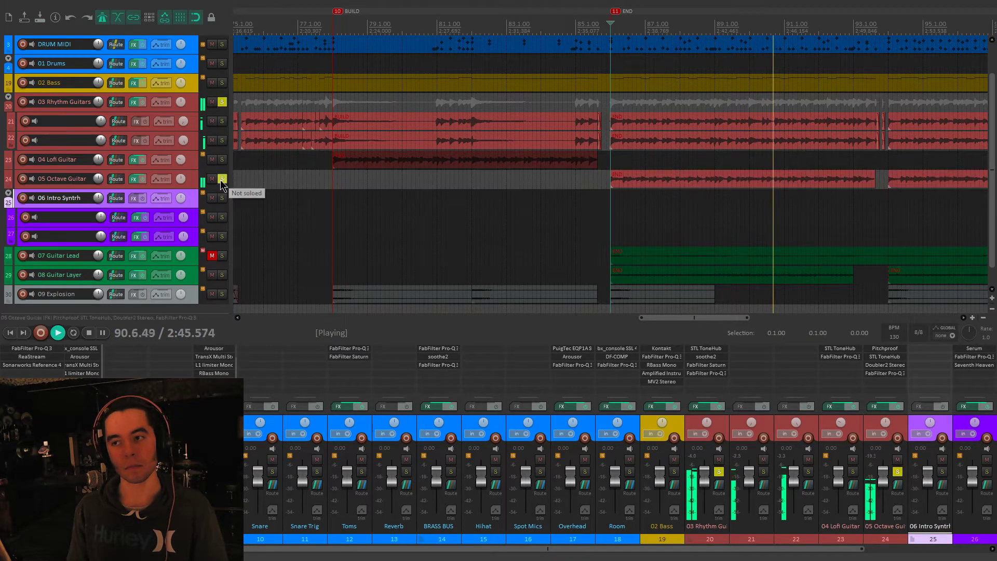
{"action": "left_click", "coordinate": [222, 103]}
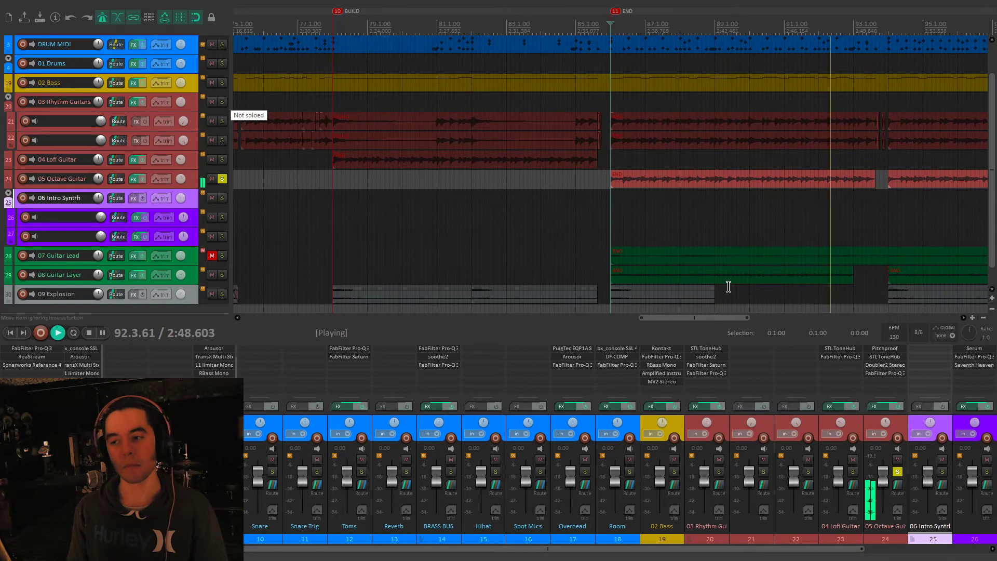
{"action": "key", "text": "space"}
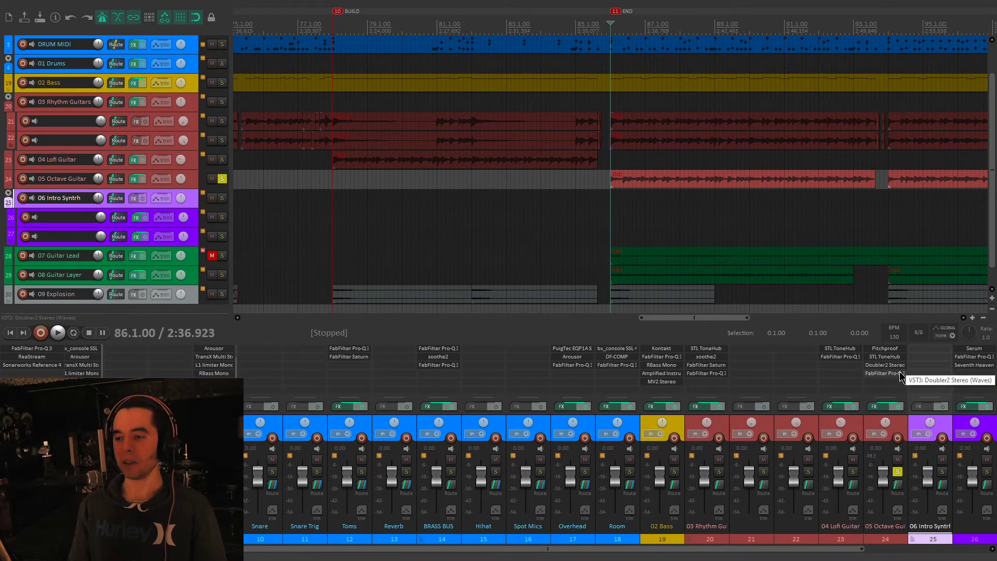
Step: Open Pitchproof on 05 Octave Guitar and play the soloed track with its other effects bypassed
{"action": "left_click", "coordinate": [885, 348]}
{"action": "left_click_drag", "start_coordinate": [249, 36], "coordinate": [488, 106]}
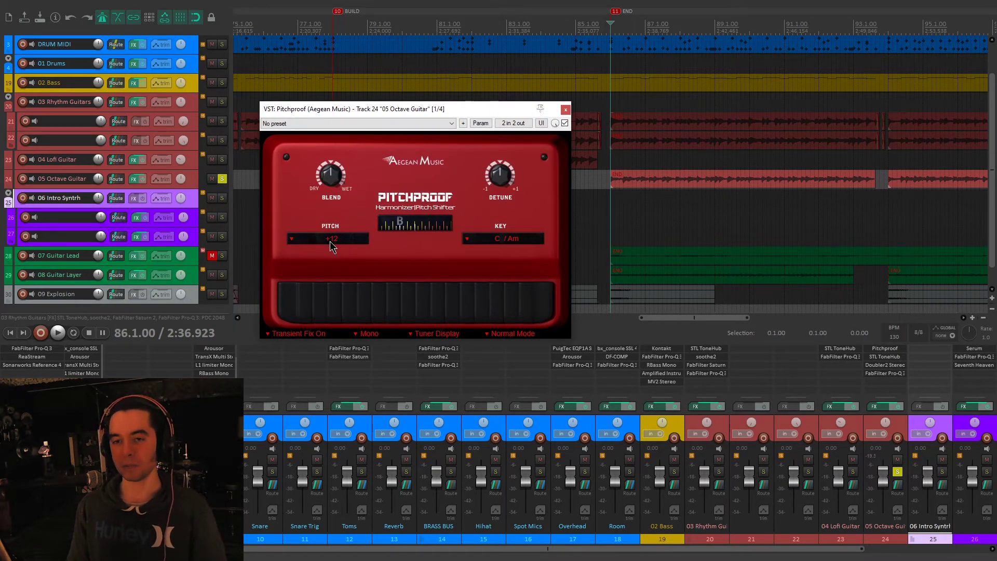
{"action": "key", "text": "space"}
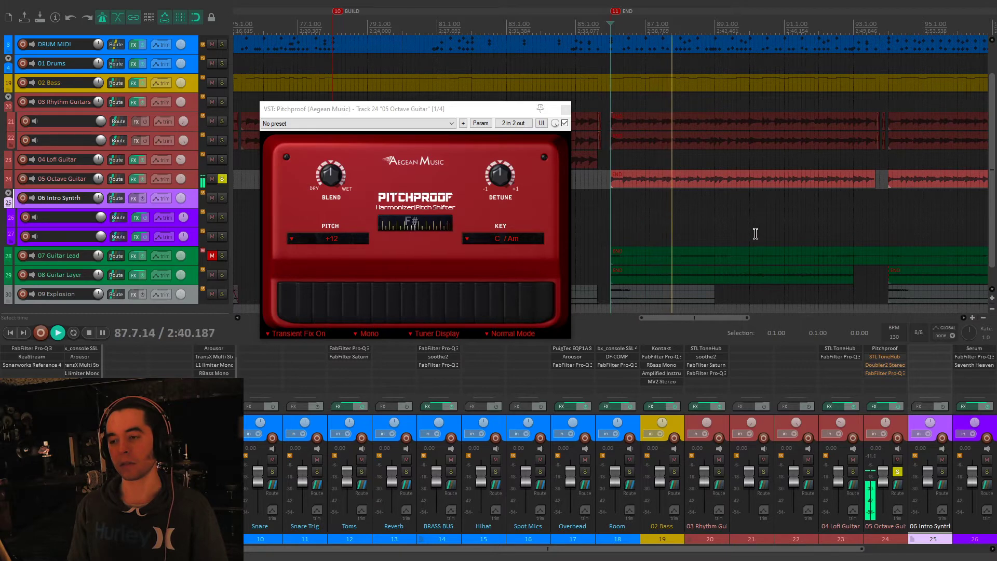
Step: Re-enable STL ToneHub on 05 Octave Guitar, inspect its amp preset, and close its window
{"action": "left_click", "coordinate": [887, 356]}
{"action": "key", "text": "space"}
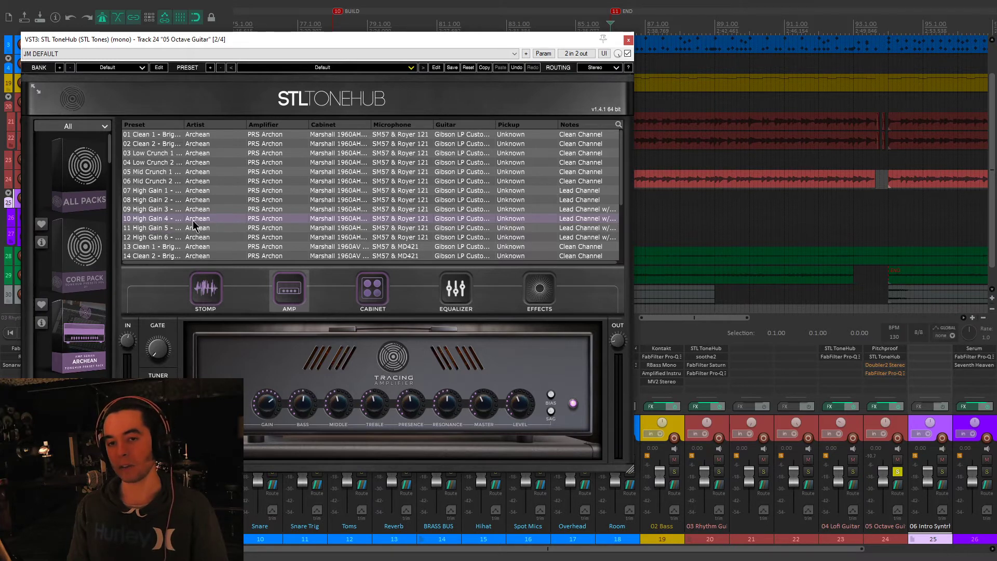
{"action": "left_click", "coordinate": [627, 41]}
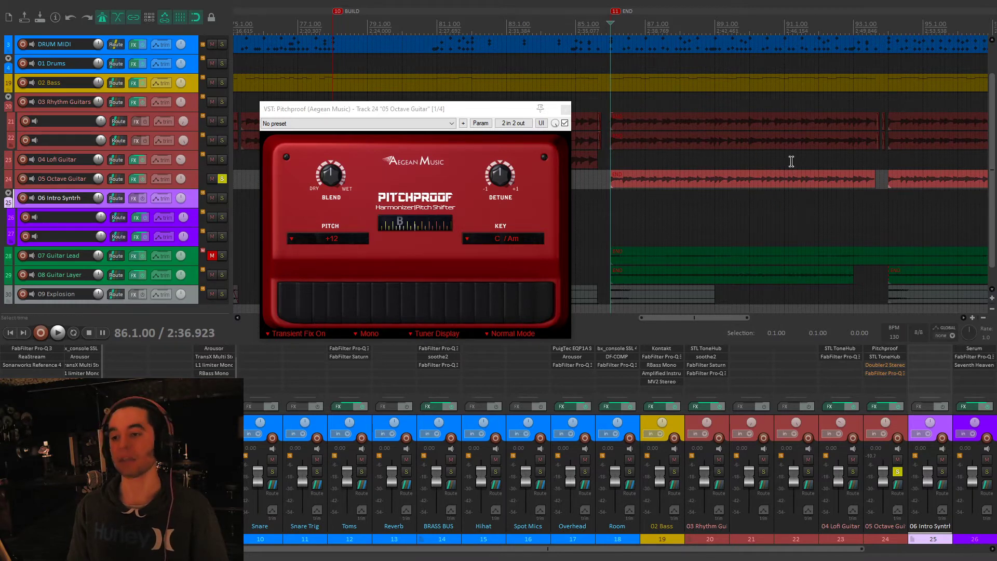
Step: Open Doubler2 Stereo on 05 Octave Guitar and compare the soloed track with the doubler active and bypassed
{"action": "left_click", "coordinate": [893, 366]}
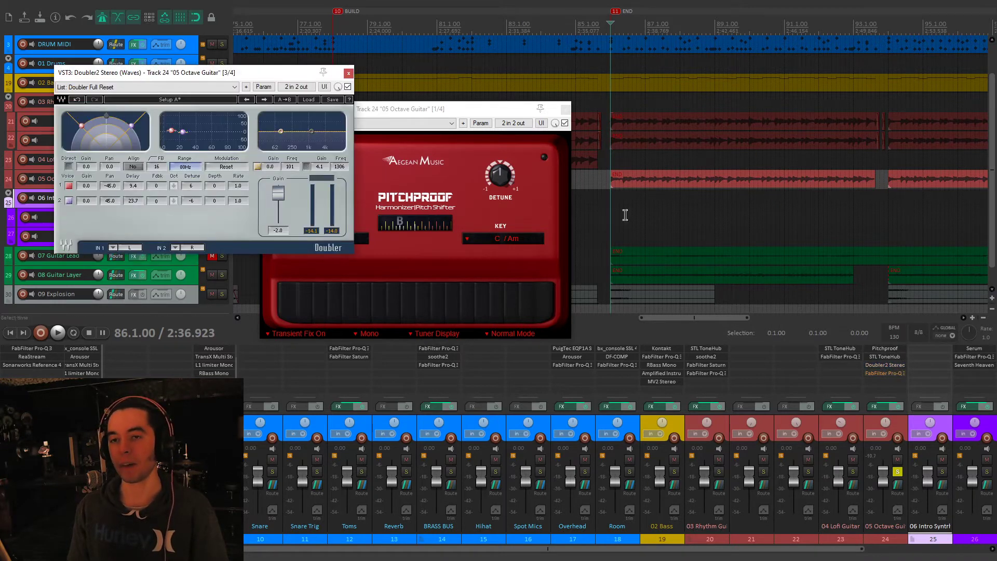
{"action": "left_click_drag", "start_coordinate": [232, 77], "coordinate": [554, 202]}
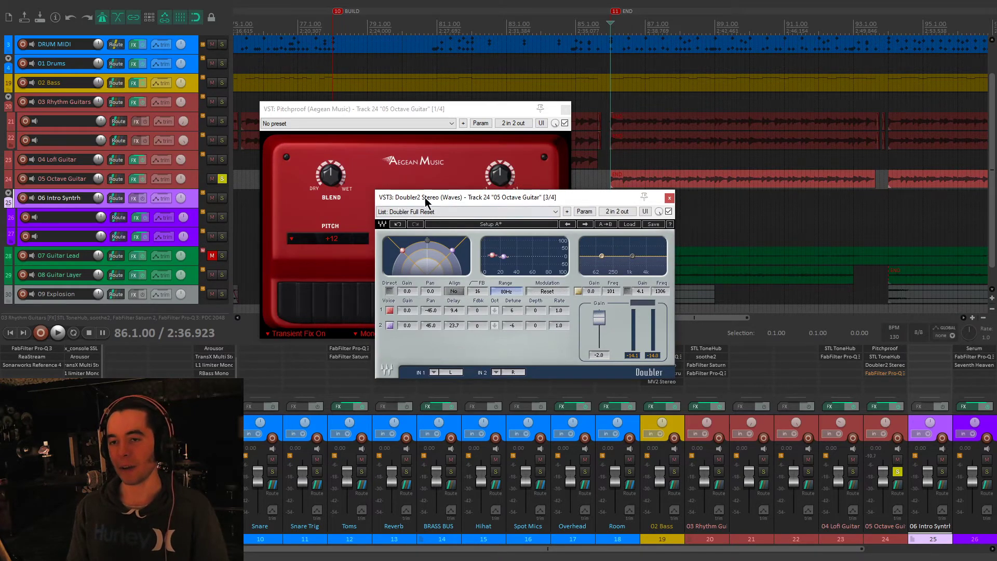
{"action": "left_click", "coordinate": [669, 212]}
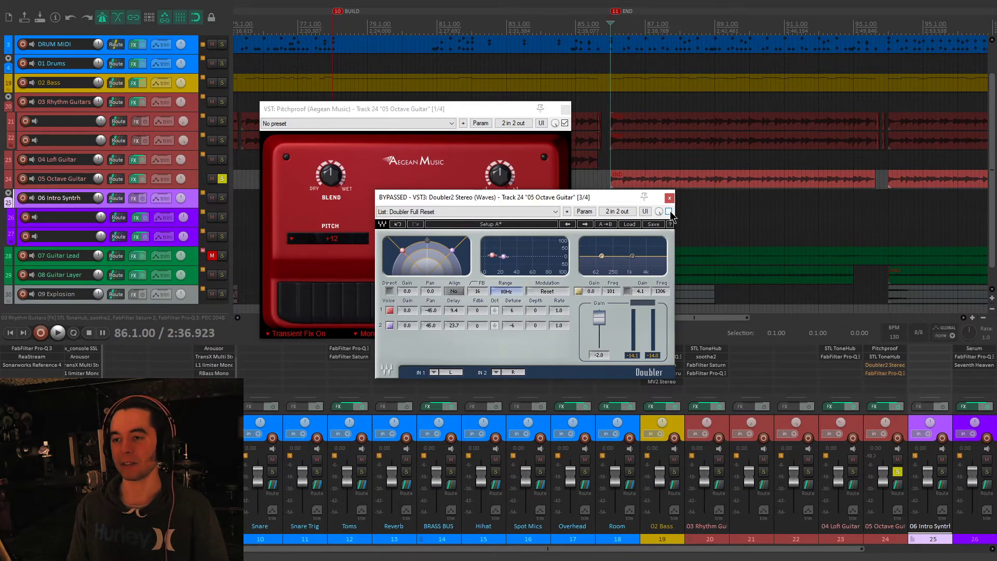
{"action": "left_click", "coordinate": [669, 212]}
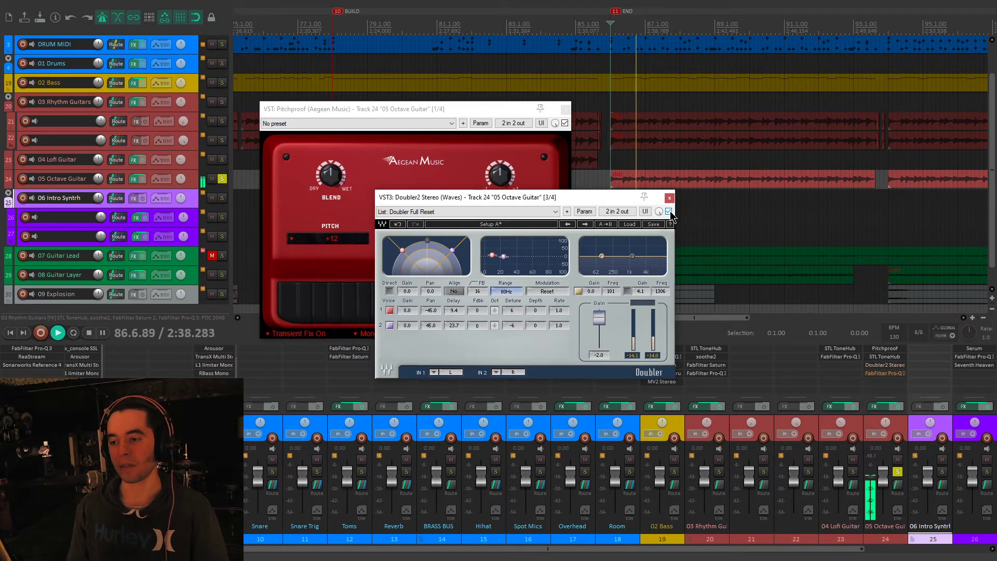
{"action": "left_click", "coordinate": [669, 212]}
{"action": "left_click", "coordinate": [669, 212]}
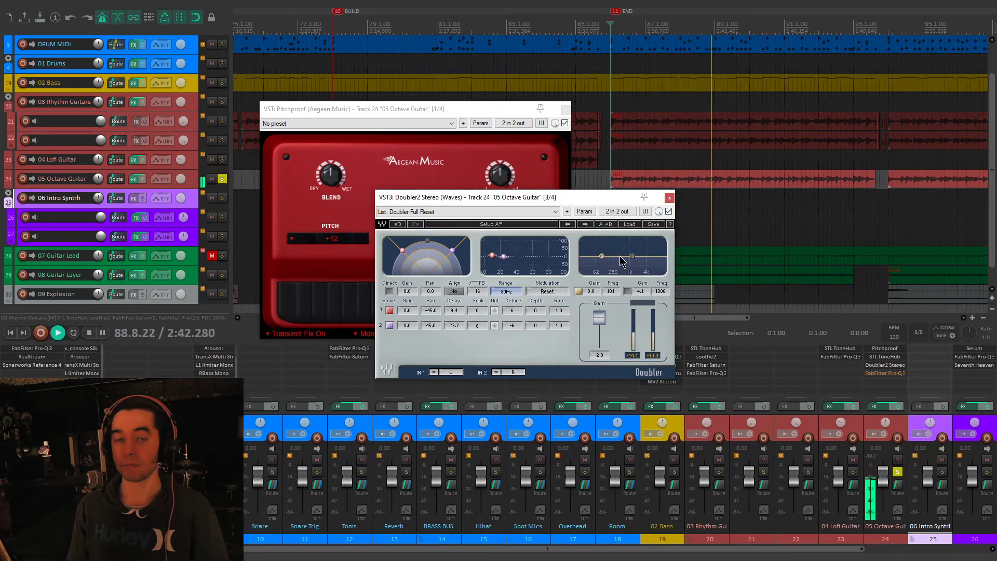
{"action": "key", "text": "space"}
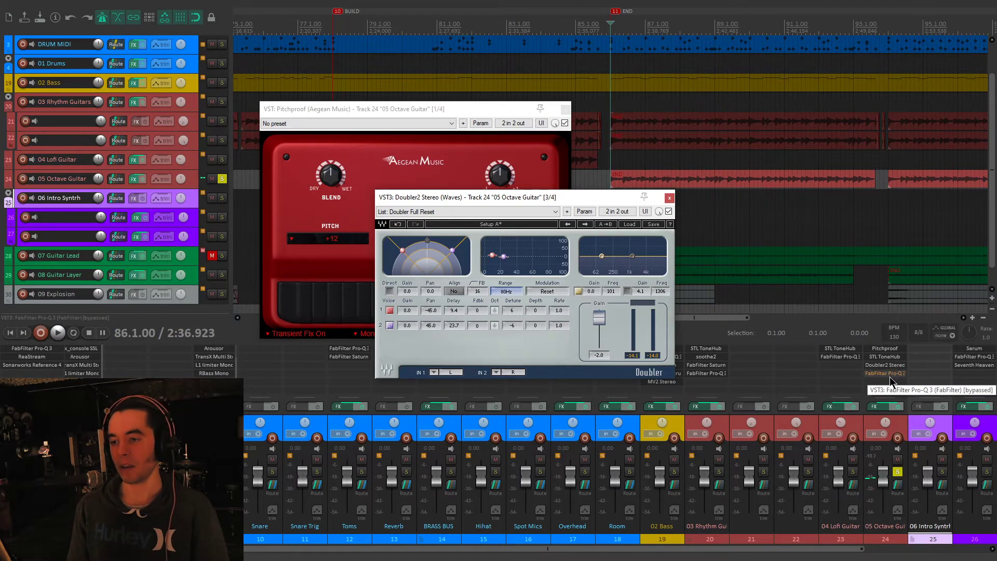
Step: Open FabFilter Pro-Q 3 on 05 Octave Guitar and close the Doubler2 and Pitchproof windows
{"action": "left_click", "coordinate": [889, 377]}
{"action": "left_click_drag", "start_coordinate": [412, 60], "coordinate": [436, 74]}
{"action": "left_click", "coordinate": [669, 197]}
{"action": "left_click", "coordinate": [562, 108]}
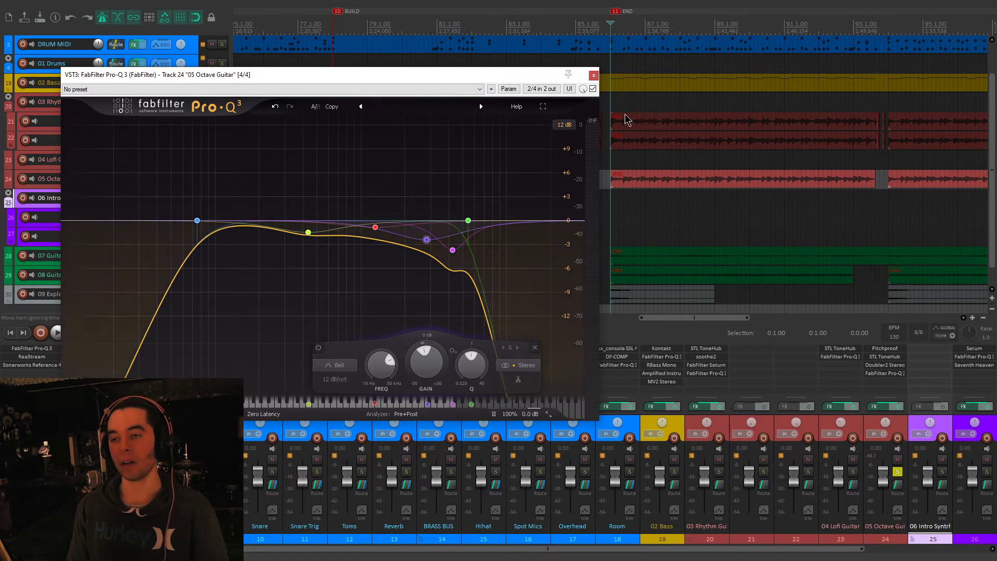
Step: Play the soloed octave guitar and compare its sound with the Pro-Q 3 EQ active and bypassed
{"action": "key", "text": "space"}
{"action": "left_click", "coordinate": [593, 90]}
{"action": "left_click", "coordinate": [592, 90]}
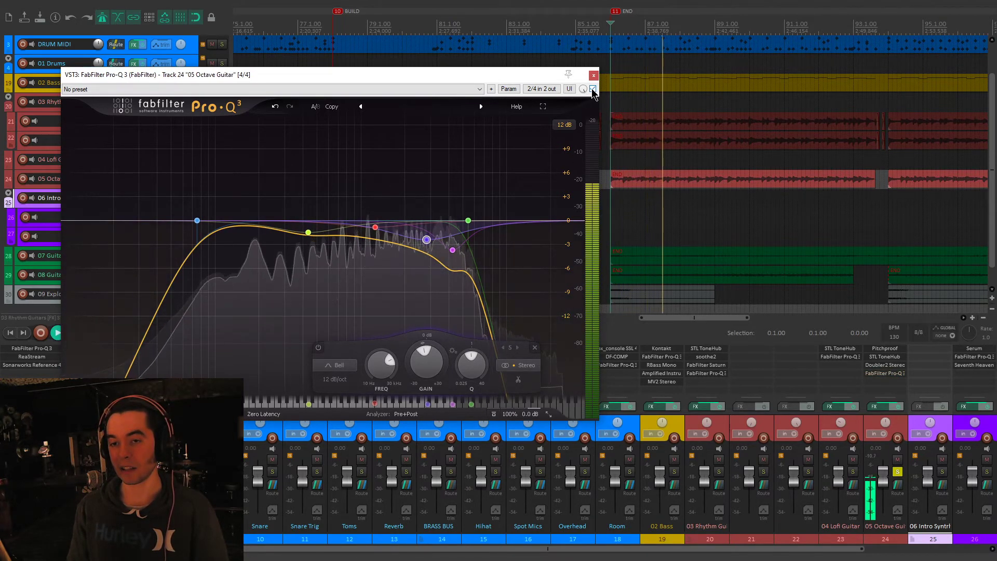
{"action": "left_click", "coordinate": [593, 90]}
{"action": "left_click", "coordinate": [593, 89]}
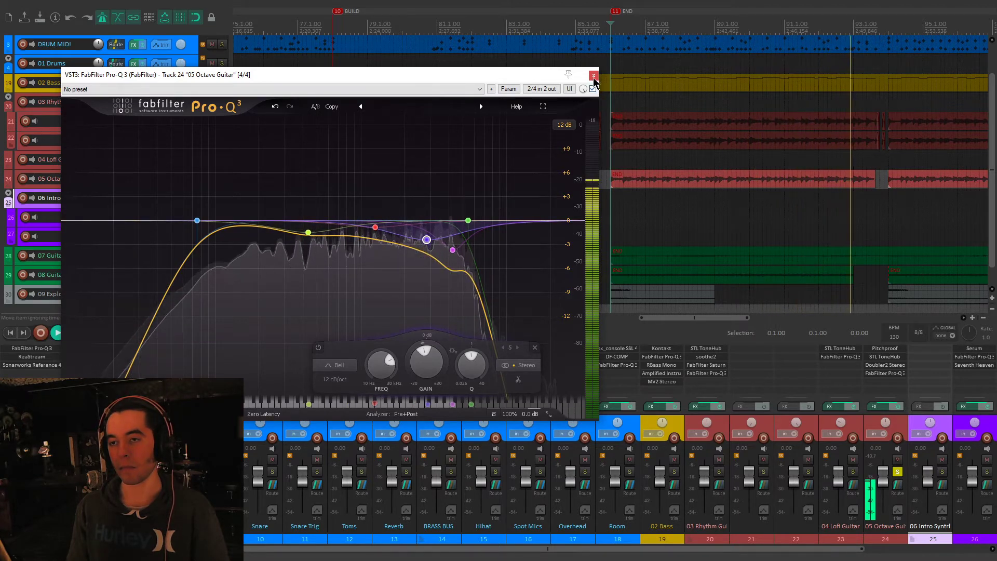
Step: Unsolo 05 Octave Guitar, close its Pro-Q 3 window, and play the full mix with 07 Guitar Lead unmuted
{"action": "key", "text": "space"}
{"action": "left_click", "coordinate": [898, 471]}
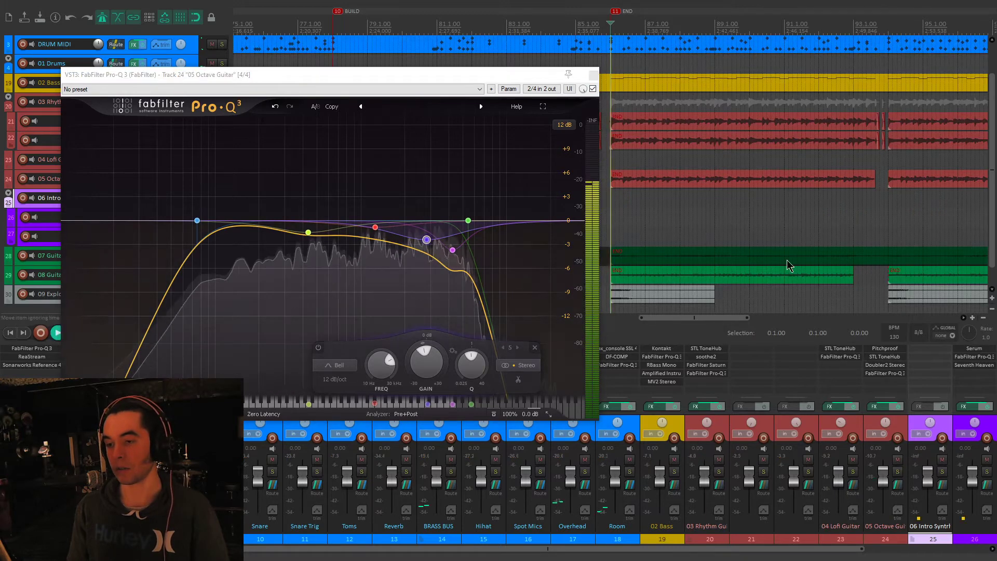
{"action": "key", "text": "space"}
{"action": "left_click", "coordinate": [594, 75]}
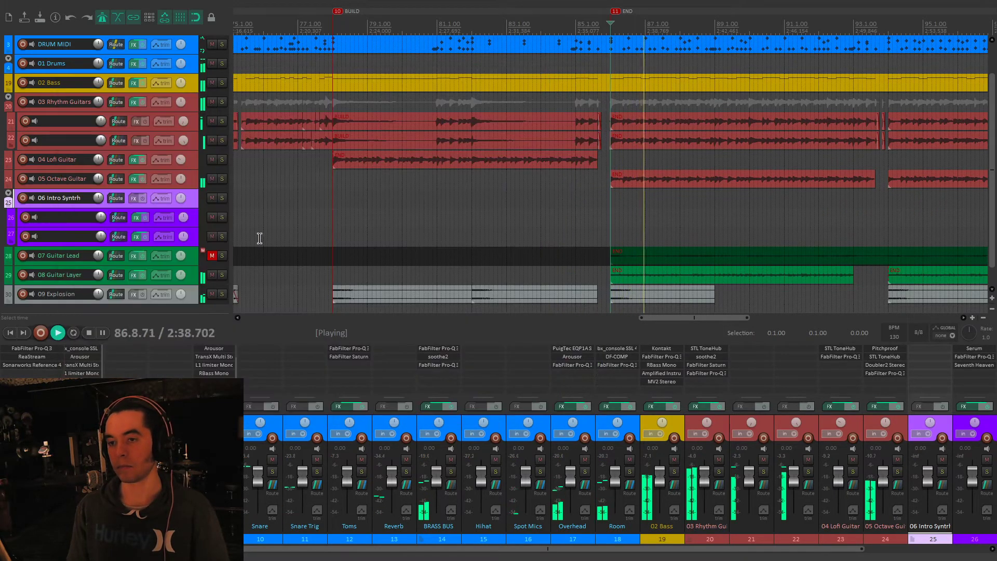
{"action": "scroll", "coordinate": [499, 215], "scroll_direction": "down", "scroll_amount": 6}
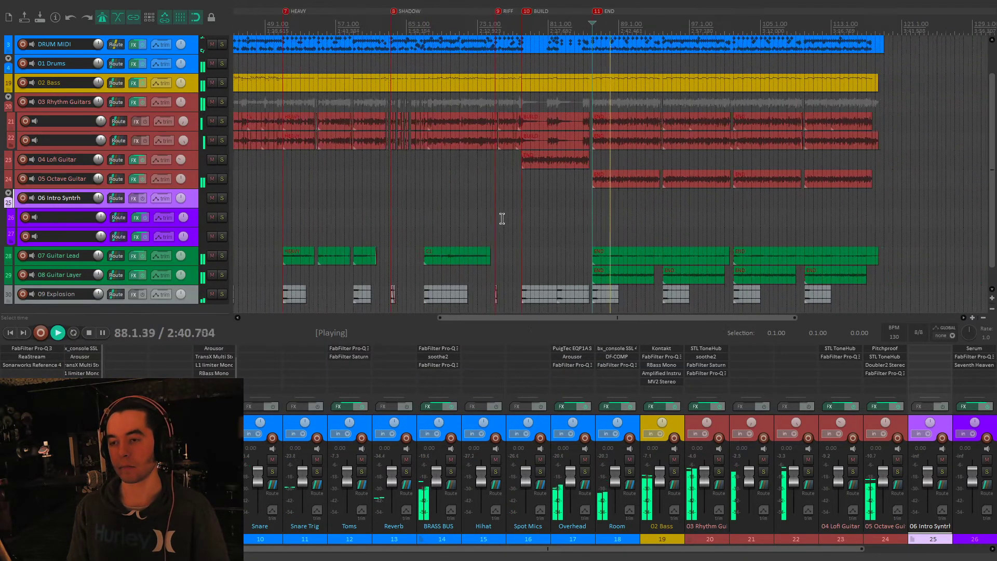
{"action": "key", "text": "space"}
Step: Look over the arrangement from the intro synth through the guitar lead sections and return the edit cursor to the END marker
{"action": "left_click", "coordinate": [239, 182]}
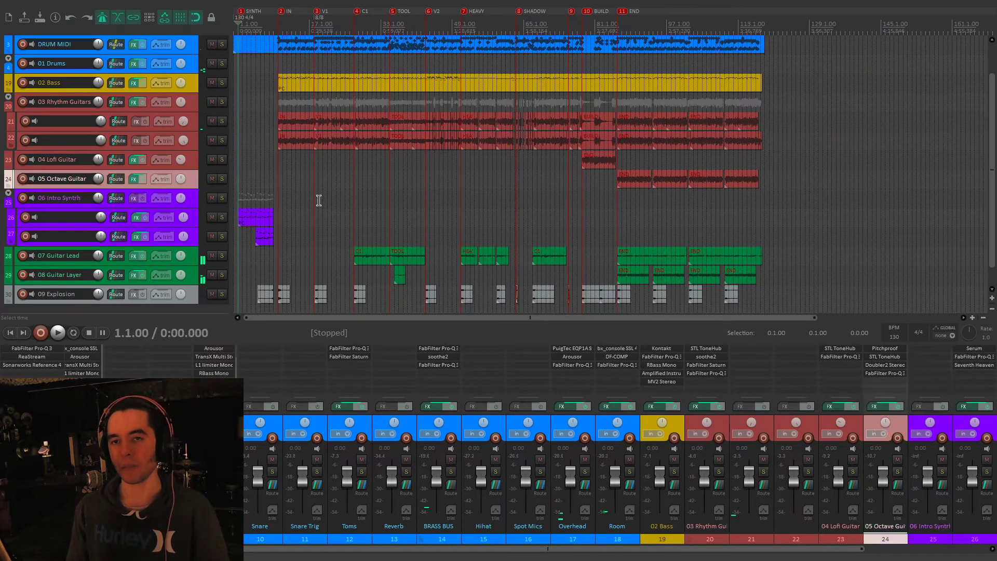
{"action": "left_click", "coordinate": [349, 207]}
{"action": "scroll", "coordinate": [500, 223], "scroll_direction": "up", "scroll_amount": 3}
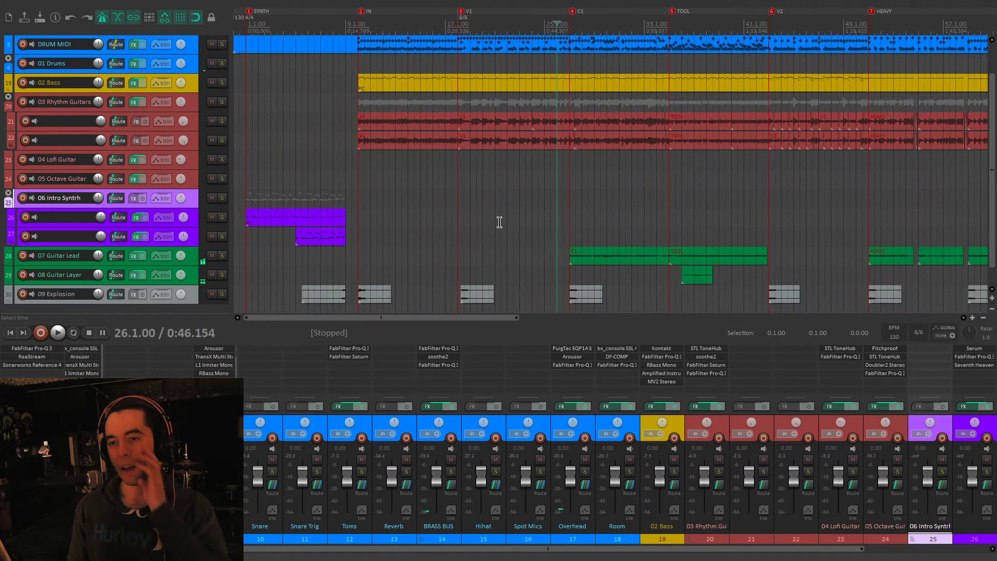
{"action": "left_click", "coordinate": [570, 224]}
{"action": "scroll", "coordinate": [619, 224], "scroll_direction": "down", "scroll_amount": 3}
{"action": "left_click", "coordinate": [622, 222]}
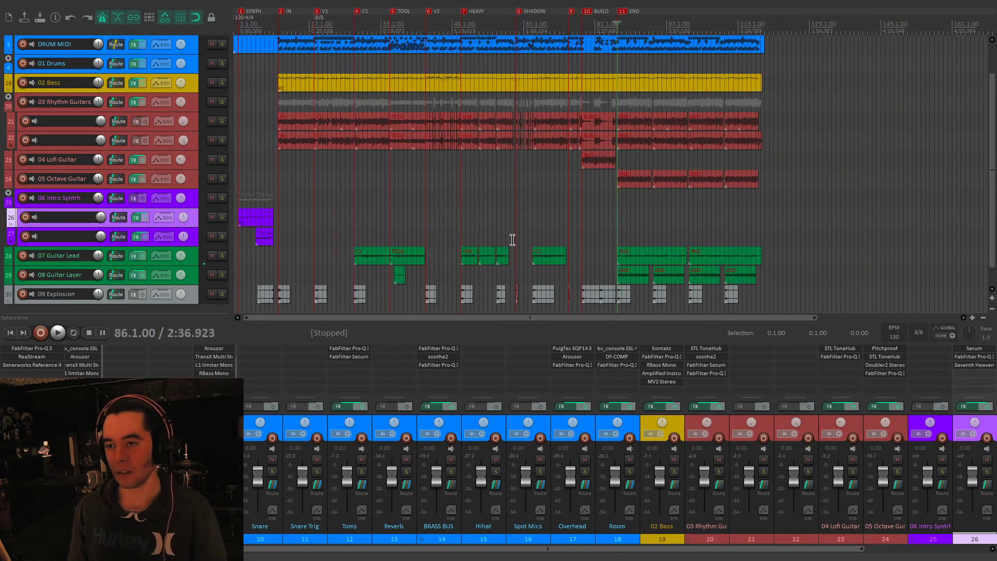
Step: Solo 07 Guitar Lead and audition it from the END marker, bringing its channel and effects into the mixer view
{"action": "key", "text": "space"}
{"action": "left_click", "coordinate": [222, 255]}
{"action": "scroll", "coordinate": [777, 414], "scroll_direction": "down", "scroll_amount": 4}
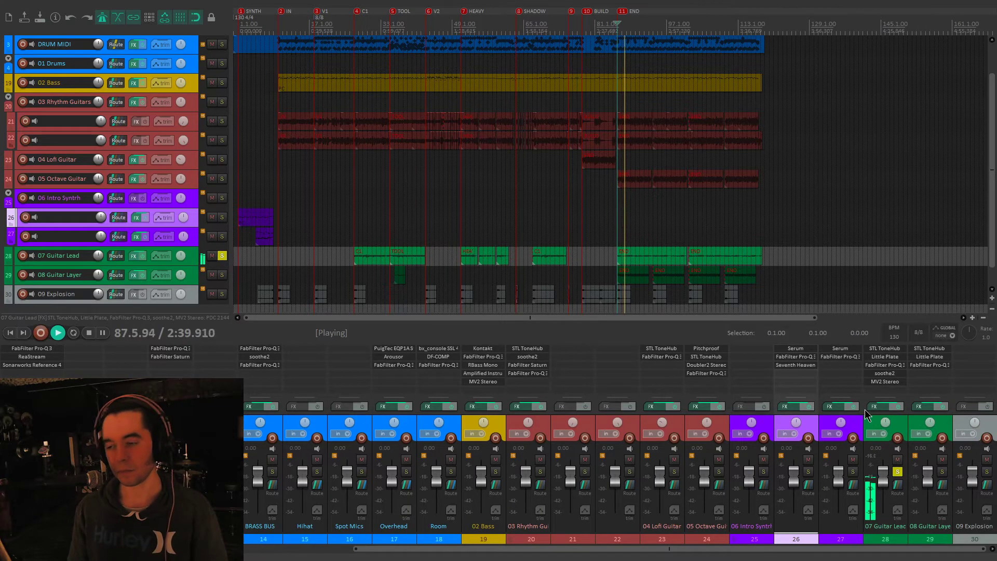
{"action": "scroll", "coordinate": [826, 267], "scroll_direction": "up", "scroll_amount": 3}
{"action": "key", "text": "space"}
Step: Open STL ToneHub on 07 Guitar Lead and widen the Preset column to read the full preset names
{"action": "left_click", "coordinate": [887, 352]}
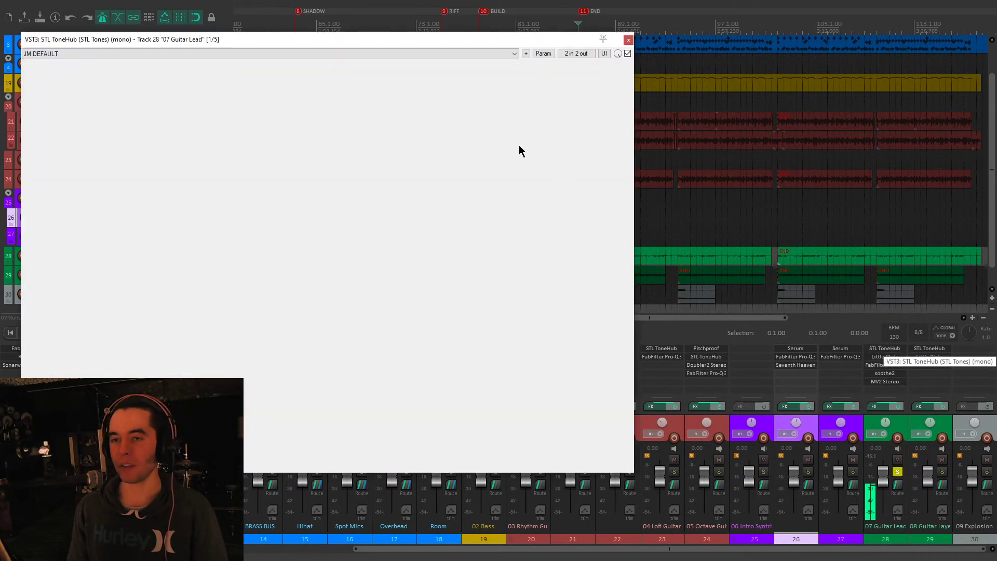
{"action": "left_click_drag", "start_coordinate": [359, 42], "coordinate": [461, 50]}
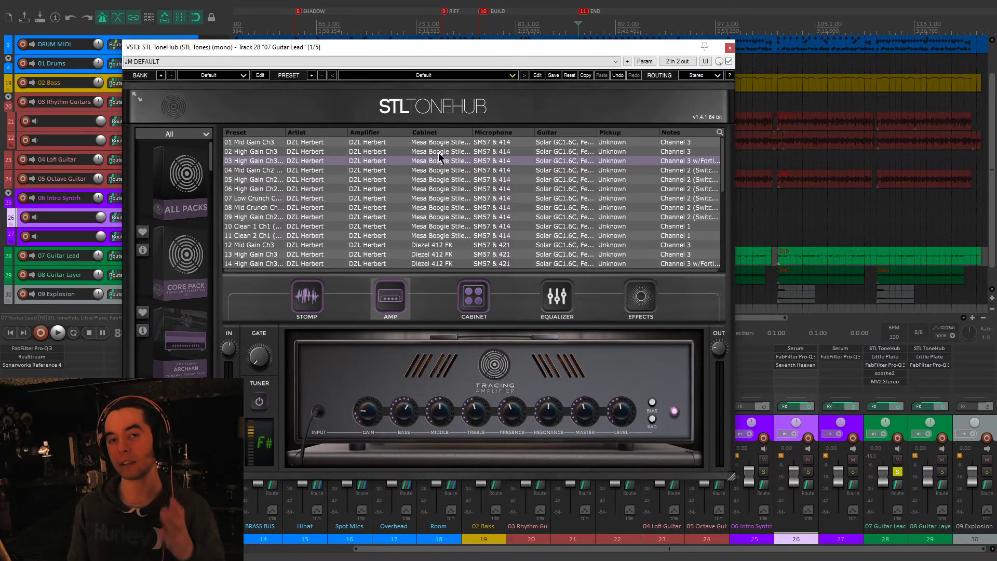
{"action": "left_click_drag", "start_coordinate": [285, 132], "coordinate": [329, 134]}
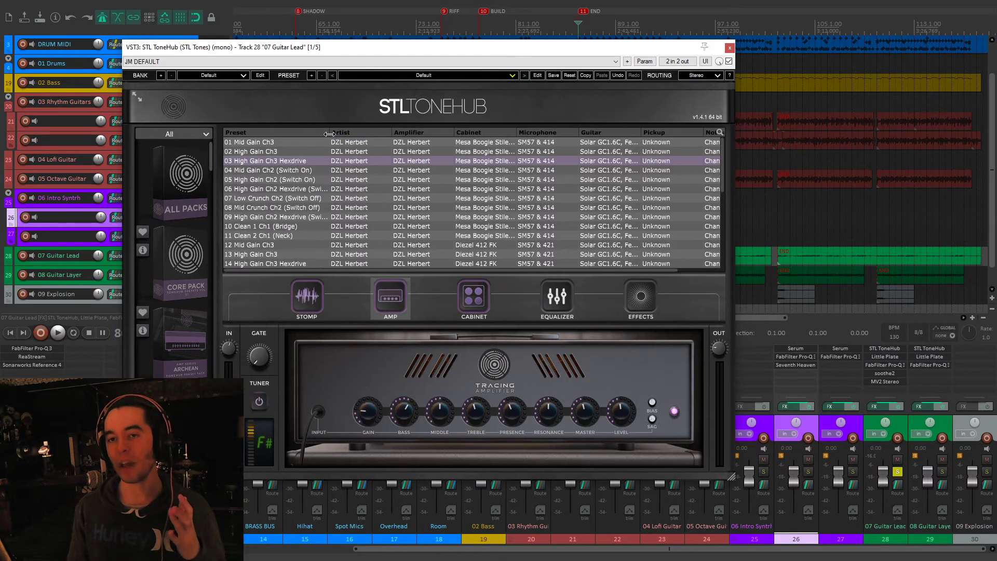
Step: Solo 03 Rhythm Guitars alongside 07 Guitar Lead and play the two together with the ToneHub window open
{"action": "left_click_drag", "start_coordinate": [387, 52], "coordinate": [439, 151]}
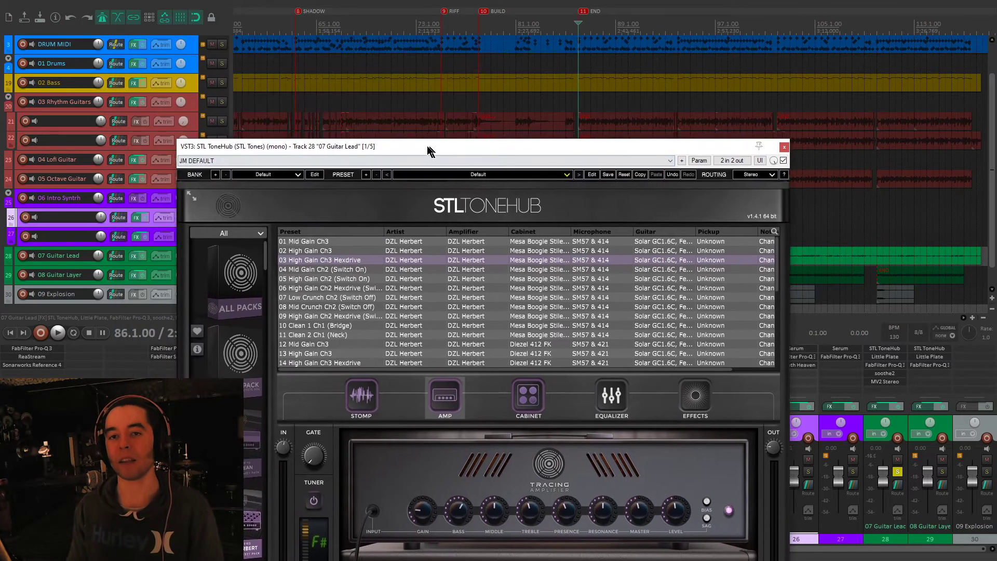
{"action": "left_click_drag", "start_coordinate": [314, 148], "coordinate": [272, 72]}
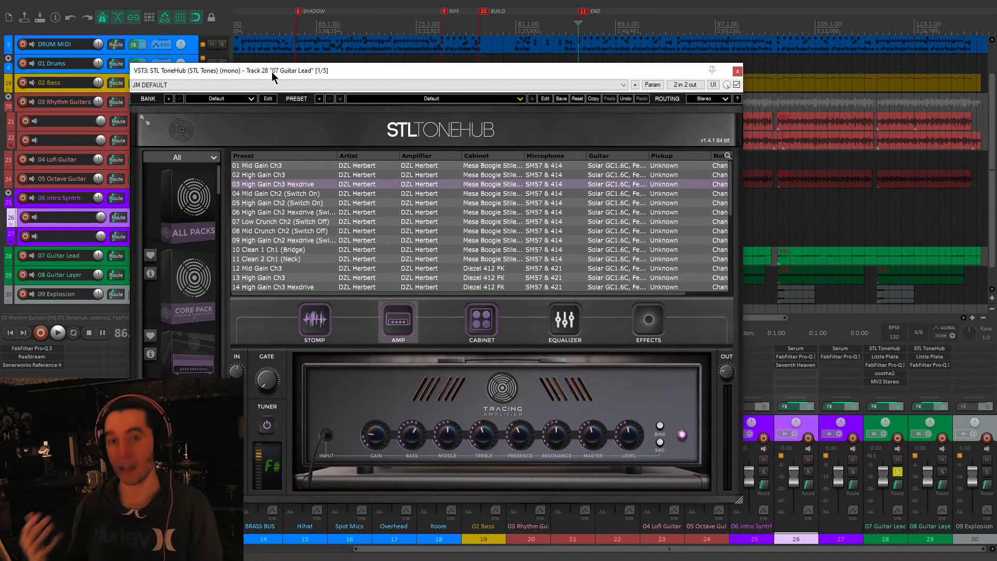
{"action": "key", "text": "space"}
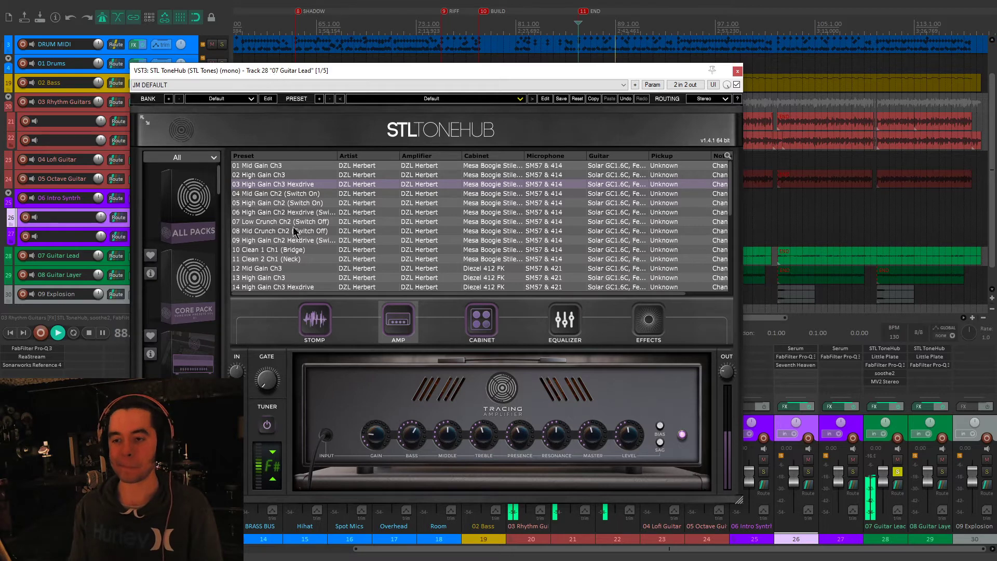
Step: Load the Archean pack's 10 High Gain 4 - OD808 preset in the lead guitar's STL ToneHub during playback
{"action": "left_click", "coordinate": [196, 371]}
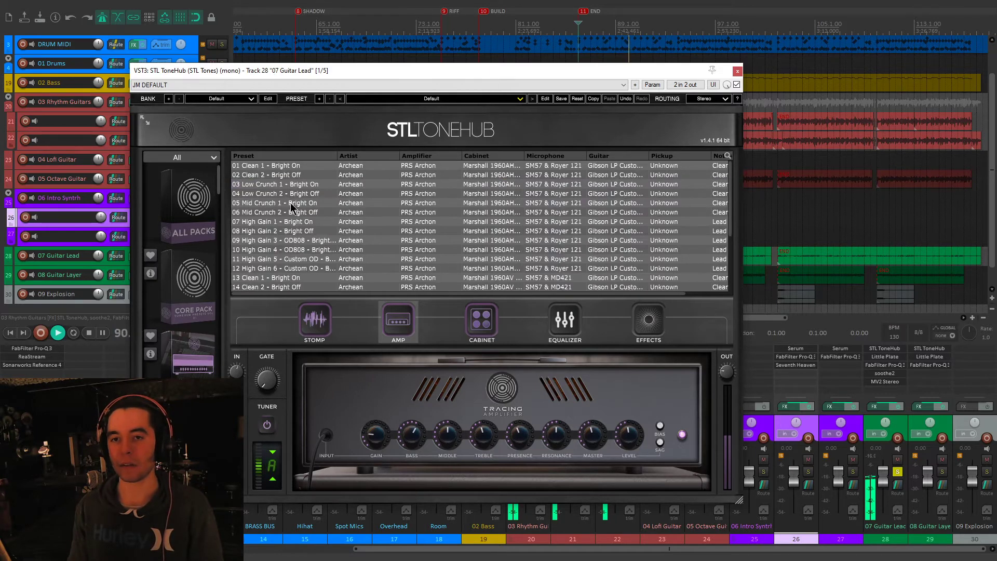
{"action": "left_click", "coordinate": [289, 250]}
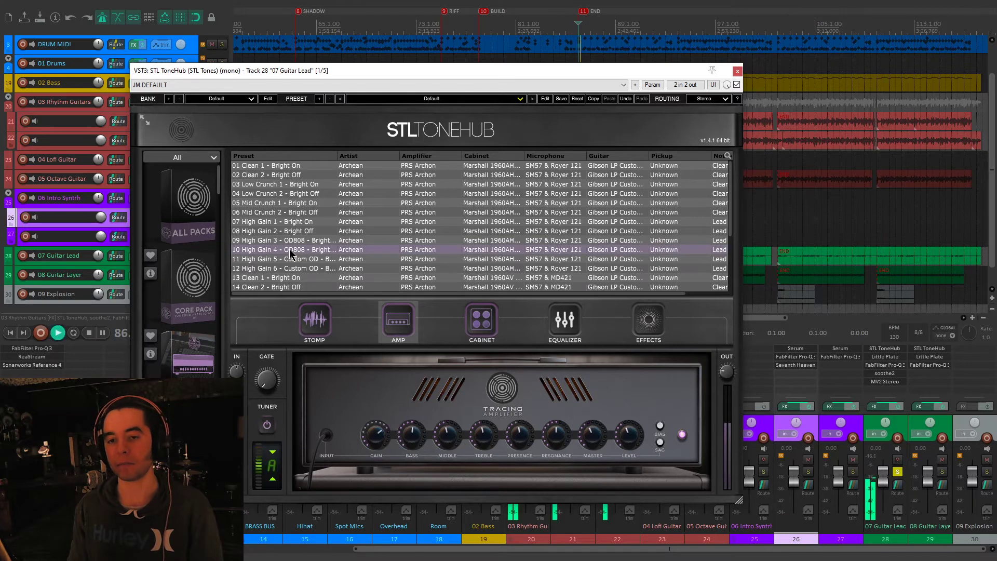
Step: Try the Archean pack's 12 High Gain 6 and the DZL Herbert 03 High Gain Ch3 Hexdrive presets, then close ToneHub and stop playback
{"action": "left_click", "coordinate": [289, 268]}
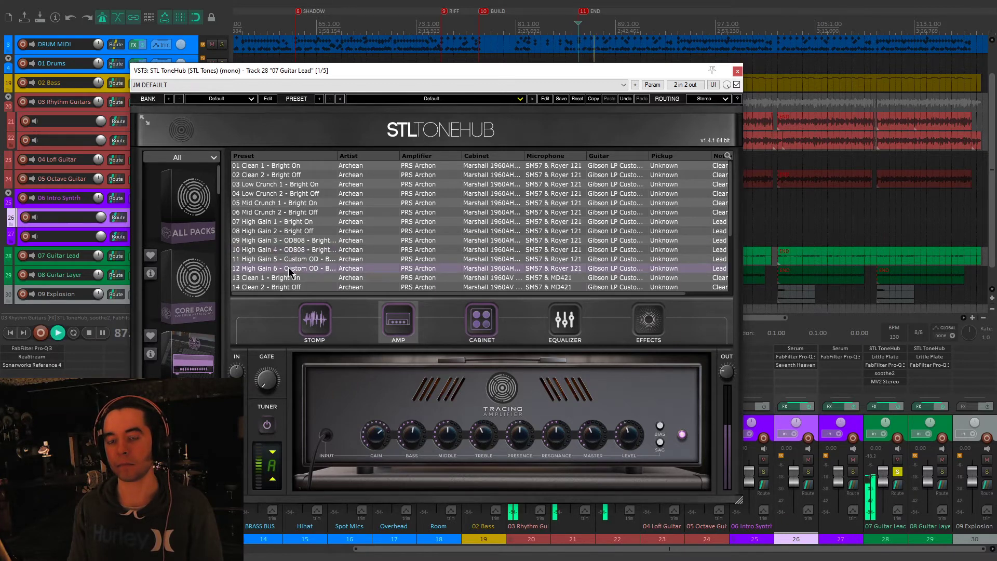
{"action": "left_click", "coordinate": [194, 435]}
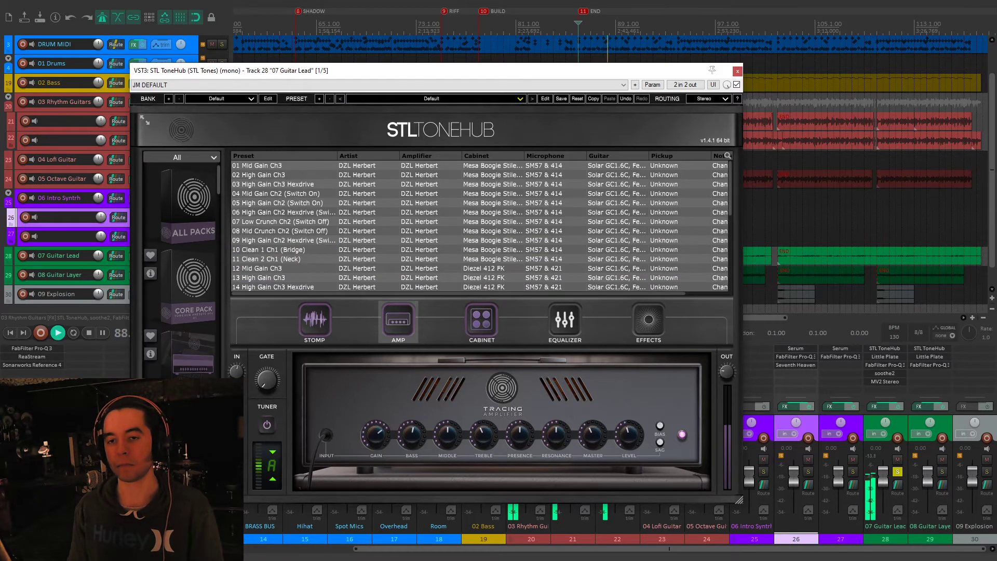
{"action": "left_click", "coordinate": [276, 184]}
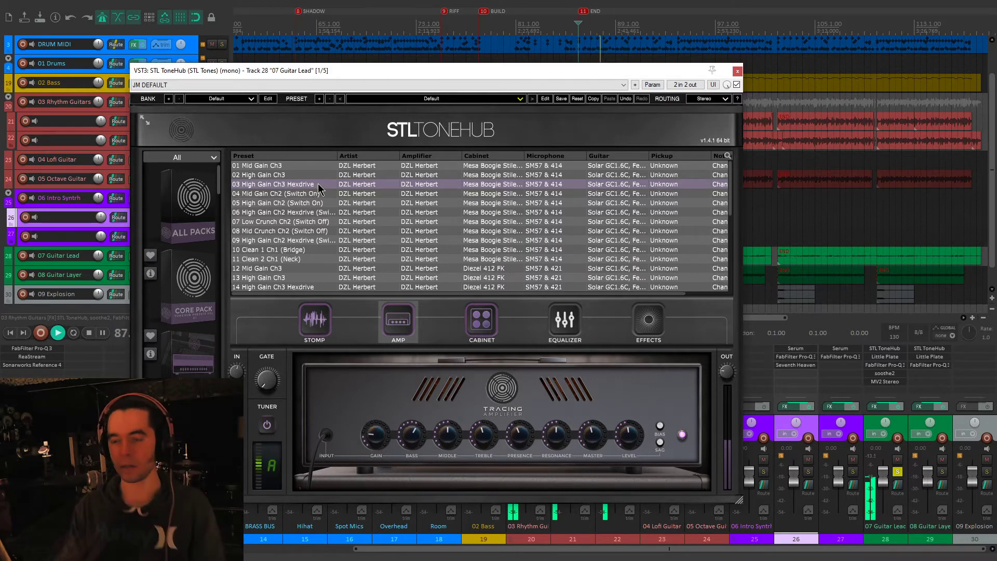
{"action": "left_click", "coordinate": [738, 71]}
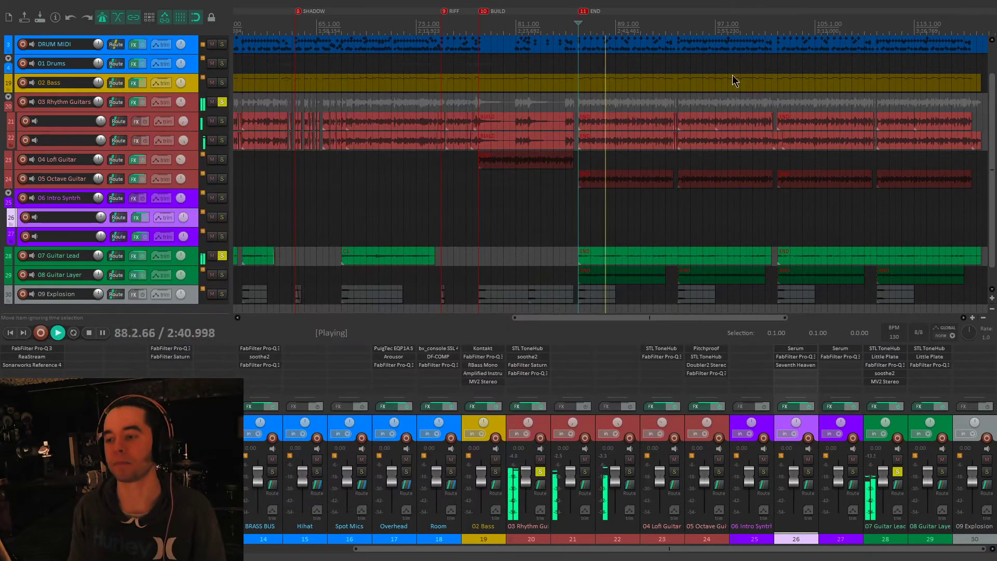
{"action": "key", "text": "space"}
Step: Open Little Plate on 07 Guitar Lead, unsolo 03 Rhythm Guitars and audition the reverb mix with the effects after it bypassed
{"action": "left_click", "coordinate": [885, 356]}
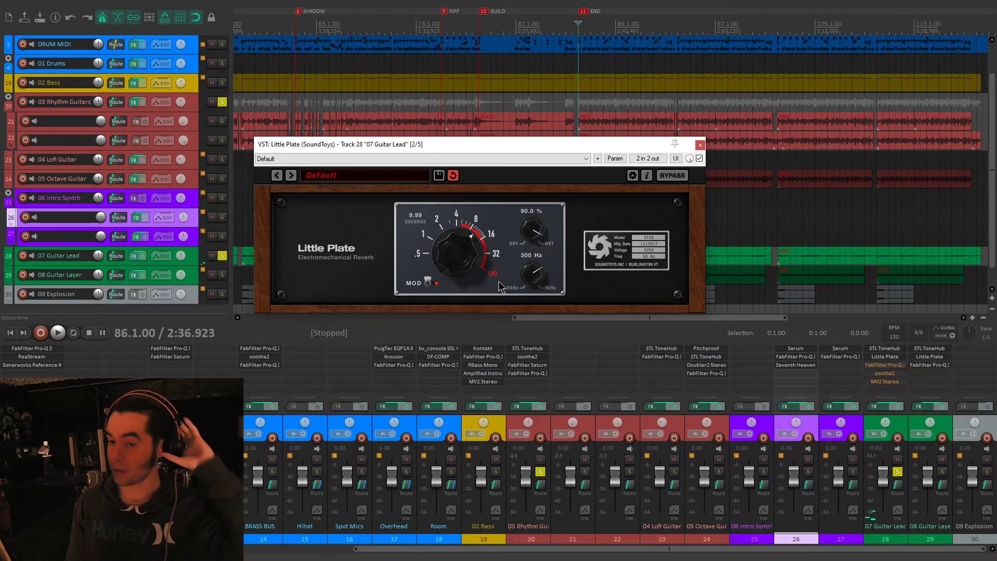
{"action": "left_click_drag", "start_coordinate": [476, 150], "coordinate": [477, 170]}
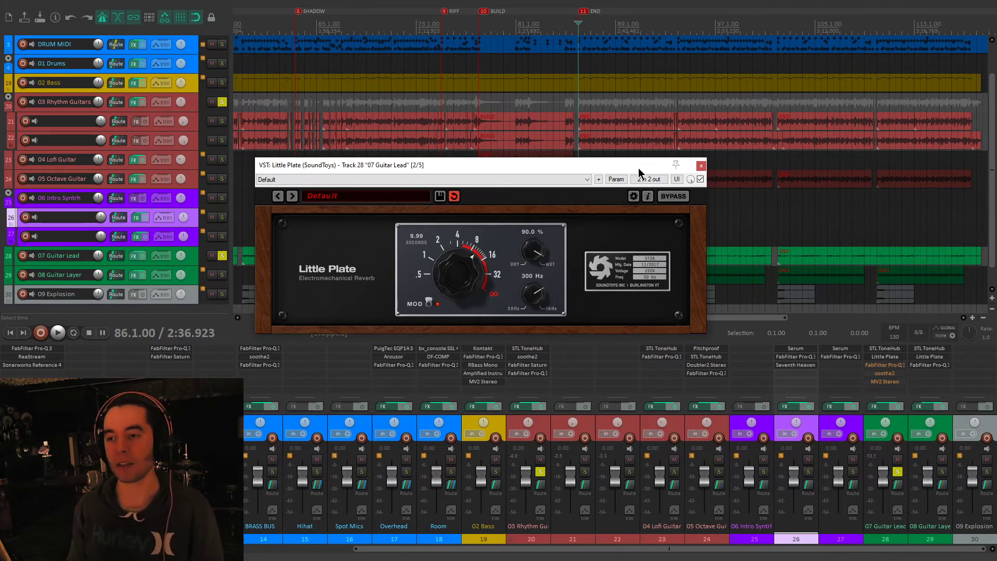
{"action": "left_click", "coordinate": [540, 472]}
{"action": "key", "text": "space"}
{"action": "mouse_move", "coordinate": [533, 249]}
{"action": "left_mouse_down"}
{"action": "mouse_move", "coordinate": [524, 264]}
{"action": "mouse_move", "coordinate": [531, 234]}
{"action": "mouse_move", "coordinate": [525, 245]}
{"action": "left_mouse_up"}
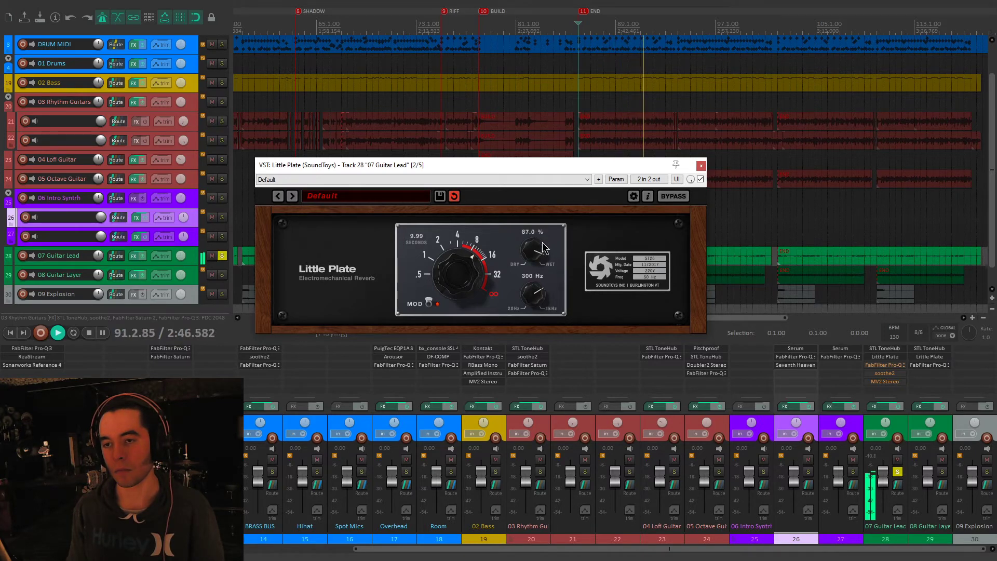
{"action": "key", "text": "space"}
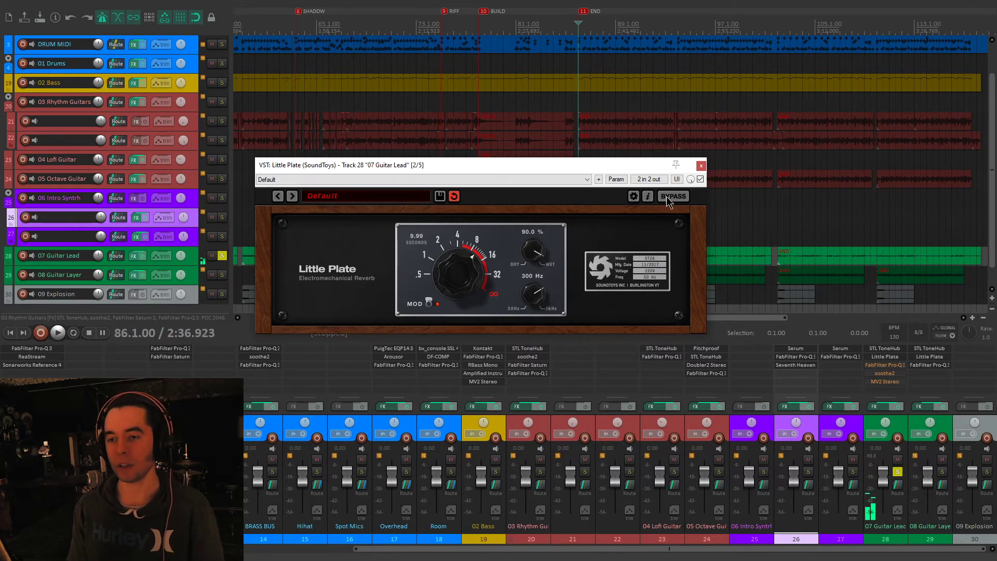
{"action": "left_click", "coordinate": [701, 166]}
Step: Unsolo 07 Guitar Lead and play the full mix from bar 93, where the first 08 Guitar Layer item ends
{"action": "left_click", "coordinate": [670, 210]}
{"action": "scroll", "coordinate": [685, 259], "scroll_direction": "up", "scroll_amount": 5}
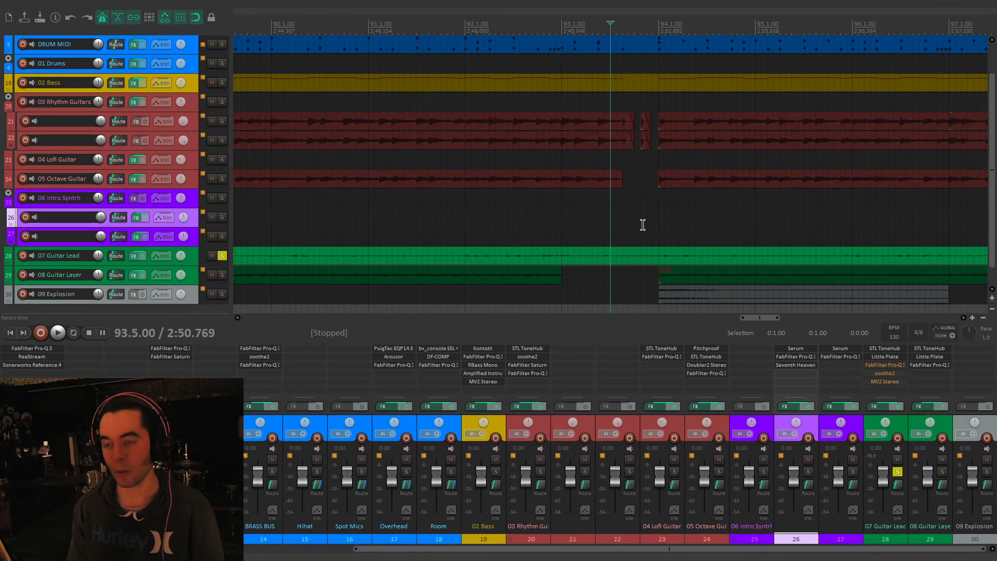
{"action": "left_click", "coordinate": [222, 256]}
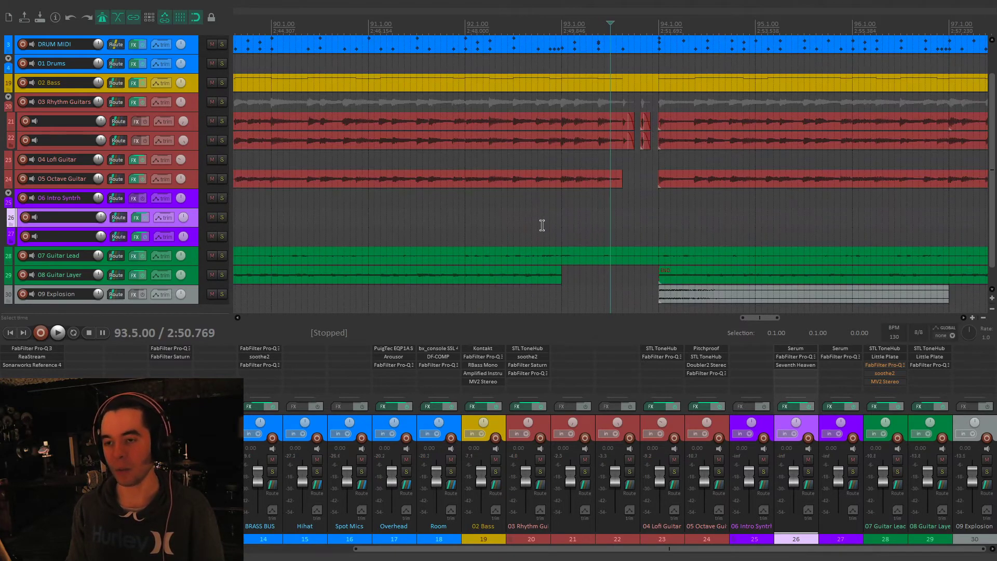
{"action": "left_click", "coordinate": [561, 223]}
{"action": "key", "text": "space"}
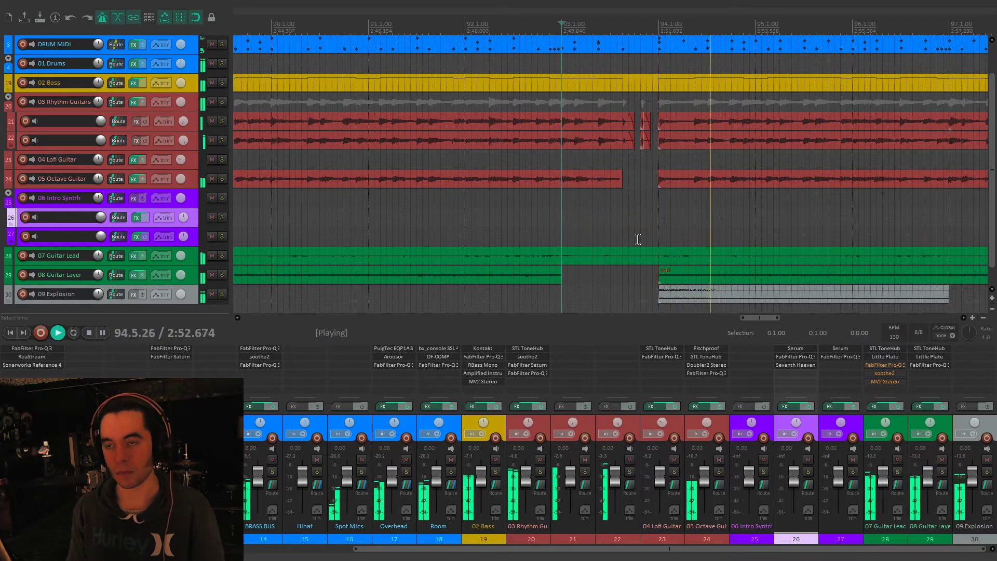
{"action": "key", "text": "space"}
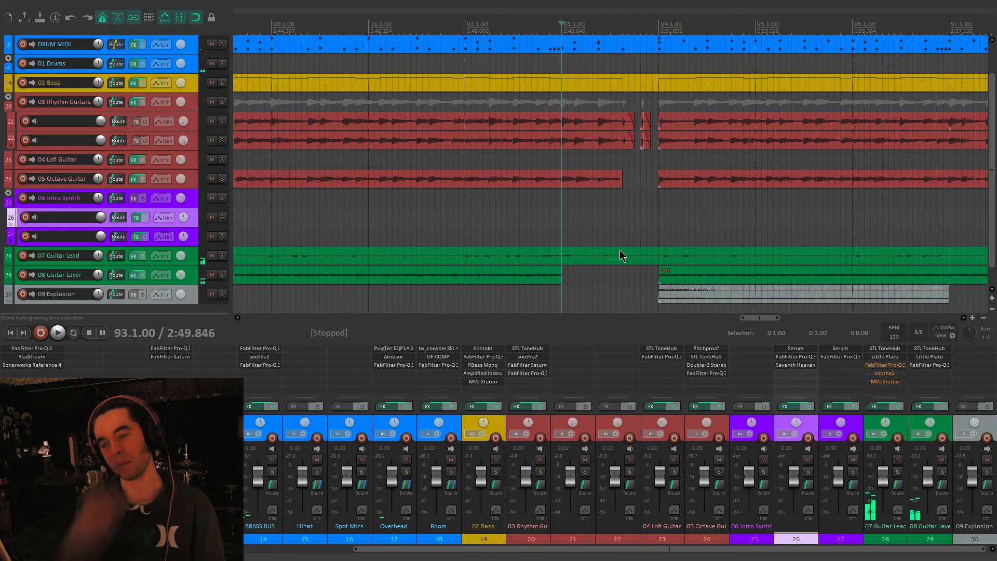
Step: Solo 07 Guitar Lead, enable its FabFilter Pro-Q 3 and view the EQ curve during playback
{"action": "scroll", "coordinate": [618, 239], "scroll_direction": "down", "scroll_amount": 3}
{"action": "left_click", "coordinate": [897, 471]}
{"action": "key", "text": "space"}
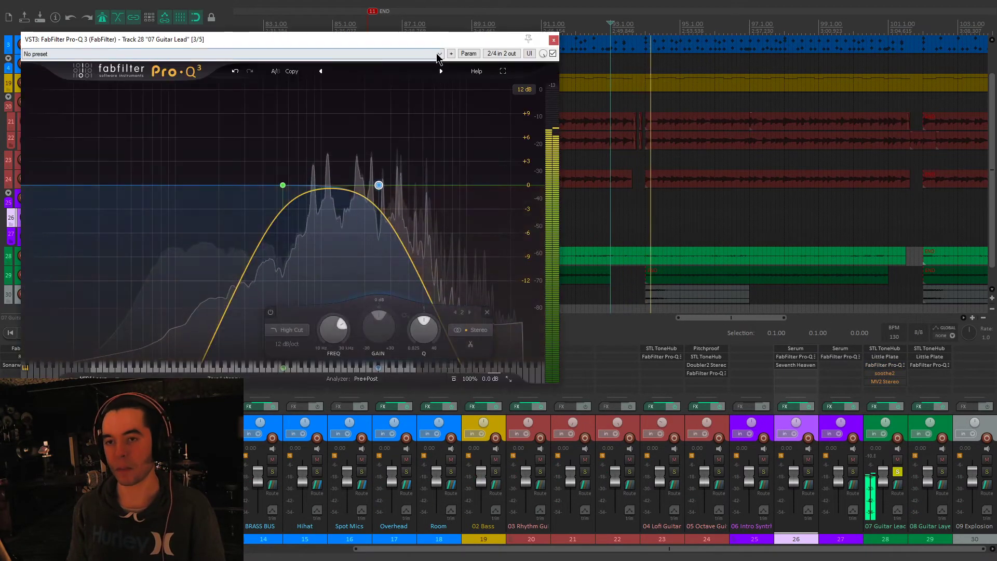
{"action": "left_click_drag", "start_coordinate": [441, 39], "coordinate": [527, 101]}
{"action": "mouse_move", "coordinate": [449, 106]}
{"action": "left_mouse_down"}
{"action": "mouse_move", "coordinate": [454, 133]}
{"action": "mouse_move", "coordinate": [441, 120]}
{"action": "left_mouse_up"}
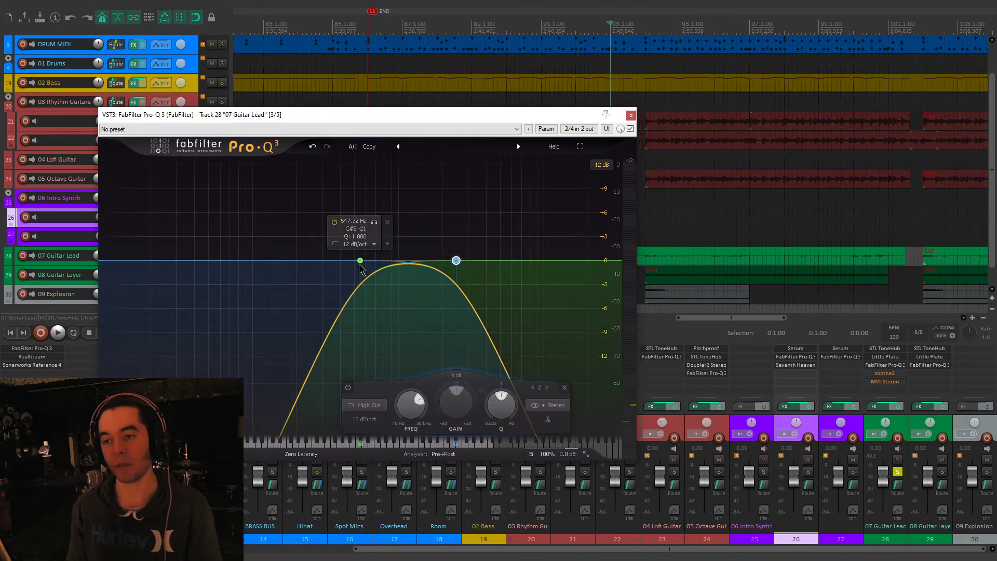
Step: Compare the soloed lead guitar with and without Pro-Q 3's low-cut band during playback, leaving the band enabled
{"action": "key", "text": "space"}
{"action": "left_click", "coordinate": [334, 223]}
{"action": "left_click", "coordinate": [335, 223]}
{"action": "left_click", "coordinate": [335, 223]}
{"action": "left_click", "coordinate": [335, 223]}
{"action": "left_click", "coordinate": [335, 223]}
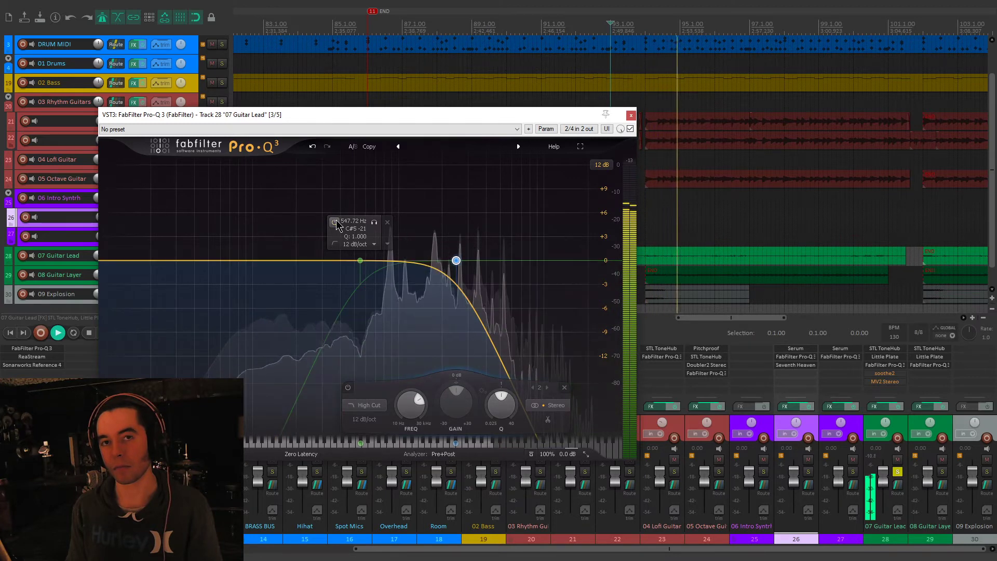
{"action": "left_click", "coordinate": [335, 222]}
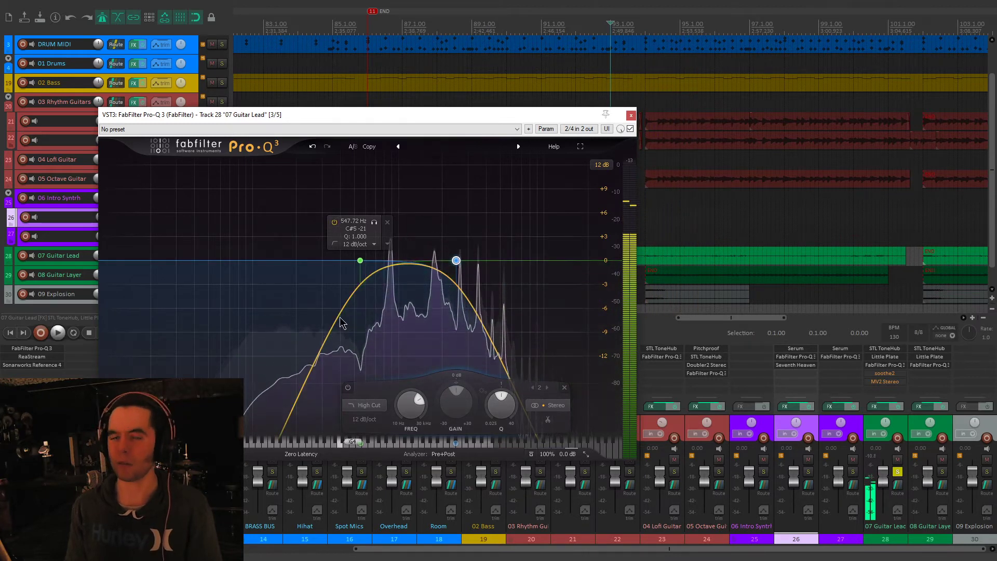
Step: Compare Pro-Q 3's high-cut band off and on, soloed and in the full mix, leaving it enabled and closing the EQ
{"action": "left_click", "coordinate": [431, 222]}
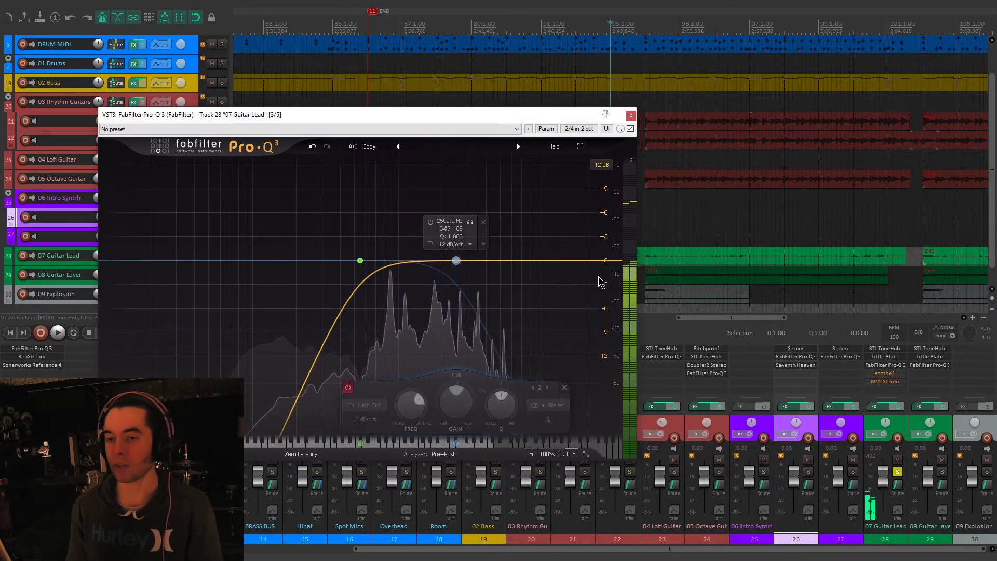
{"action": "key", "text": "space"}
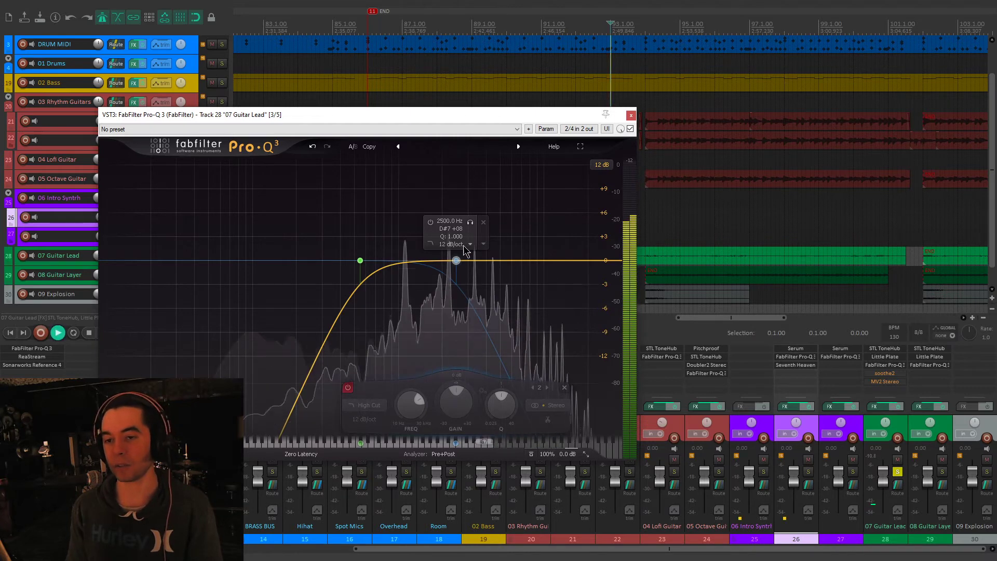
{"action": "left_click", "coordinate": [898, 471]}
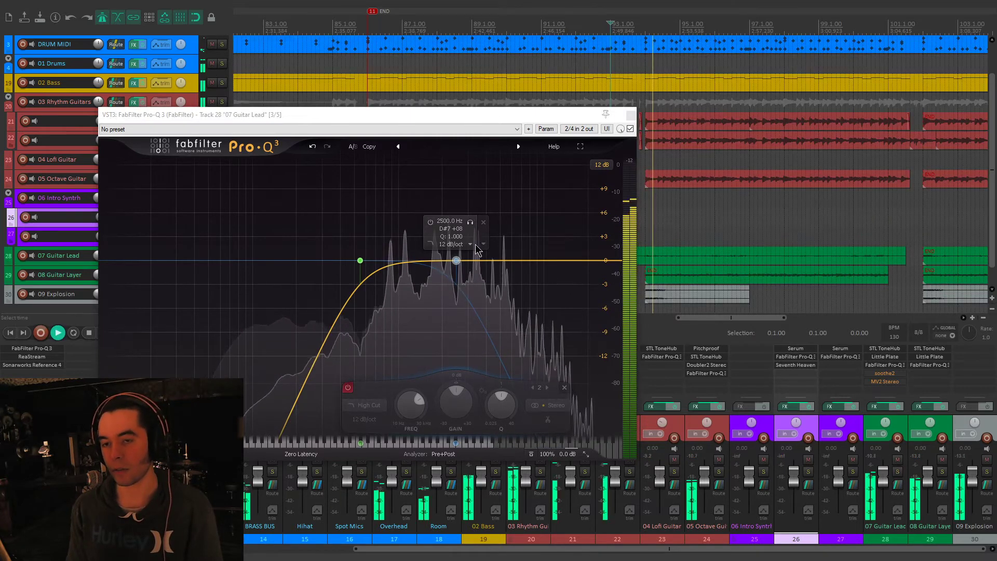
{"action": "left_click", "coordinate": [431, 223]}
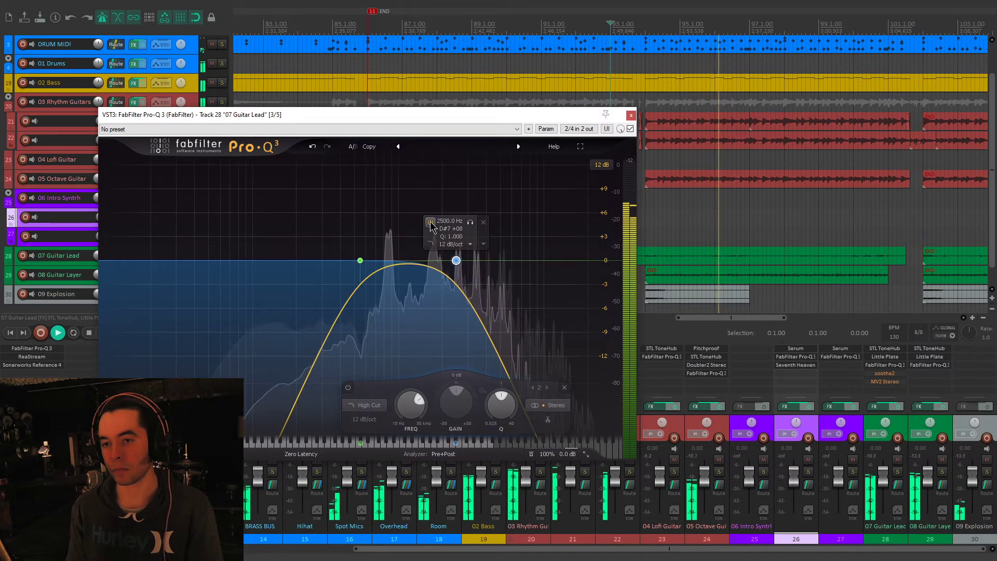
{"action": "left_click", "coordinate": [431, 223]}
{"action": "left_click", "coordinate": [431, 222]}
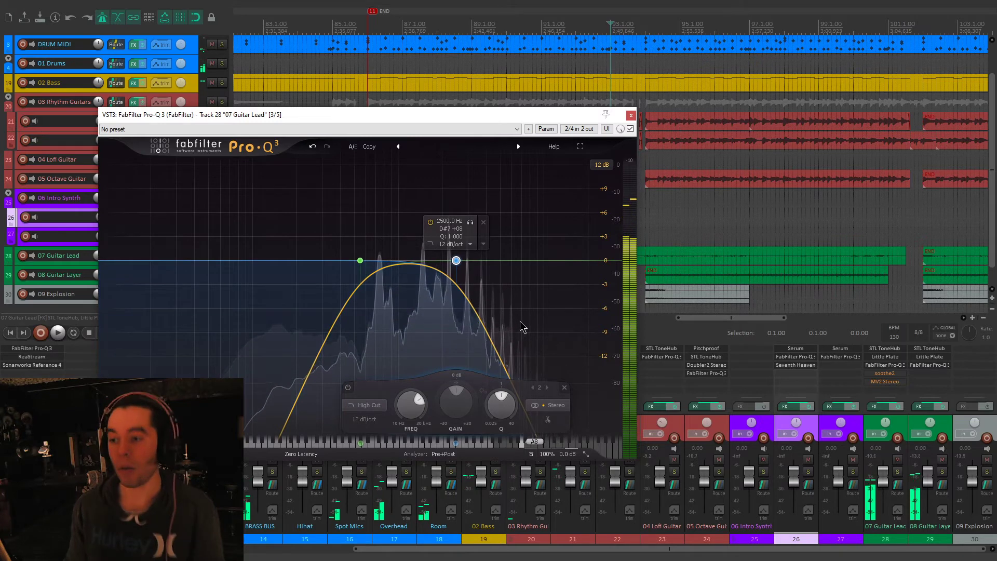
{"action": "left_click", "coordinate": [631, 116]}
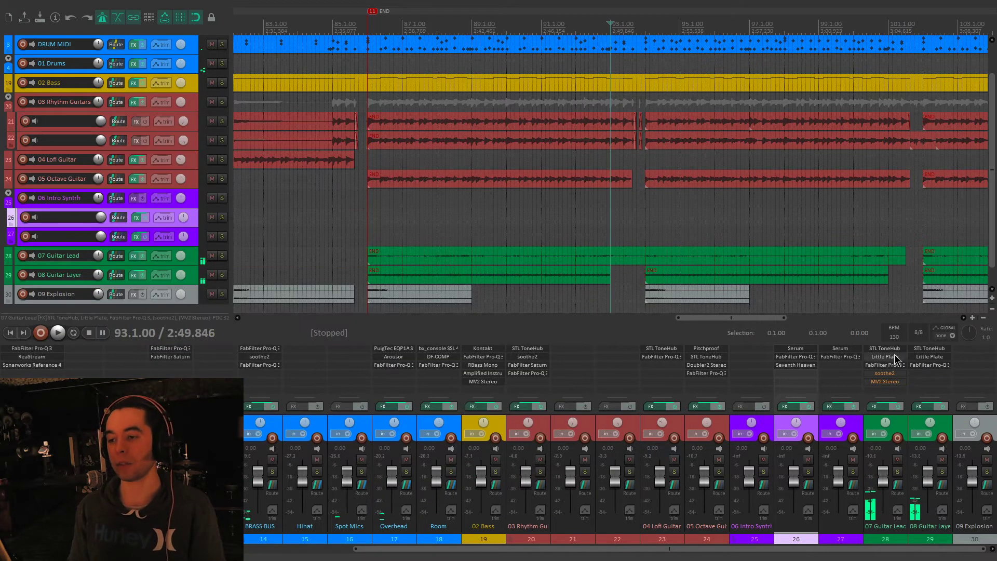
Step: Solo 07 Guitar Lead again and enable and open its soothe2, keeping only that effect's window on screen
{"action": "left_click", "coordinate": [897, 471]}
{"action": "left_click", "coordinate": [885, 365]}
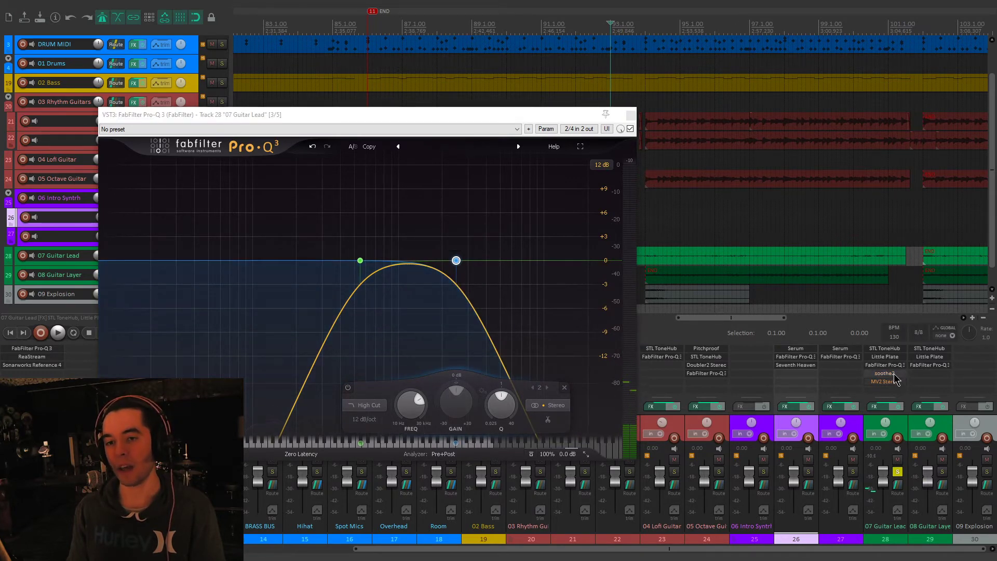
{"action": "left_click", "coordinate": [889, 374]}
{"action": "left_click_drag", "start_coordinate": [379, 57], "coordinate": [564, 120]}
{"action": "key", "text": "space"}
{"action": "left_click", "coordinate": [630, 116]}
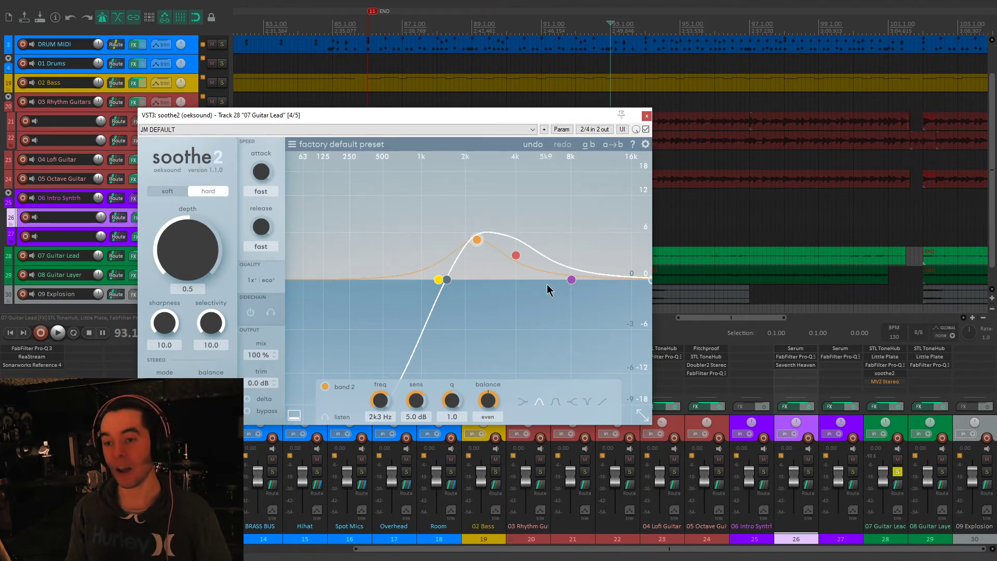
Step: Play the lead guitar and compare soothe2's delta signal with its normal output, leaving delta off
{"action": "key", "text": "space"}
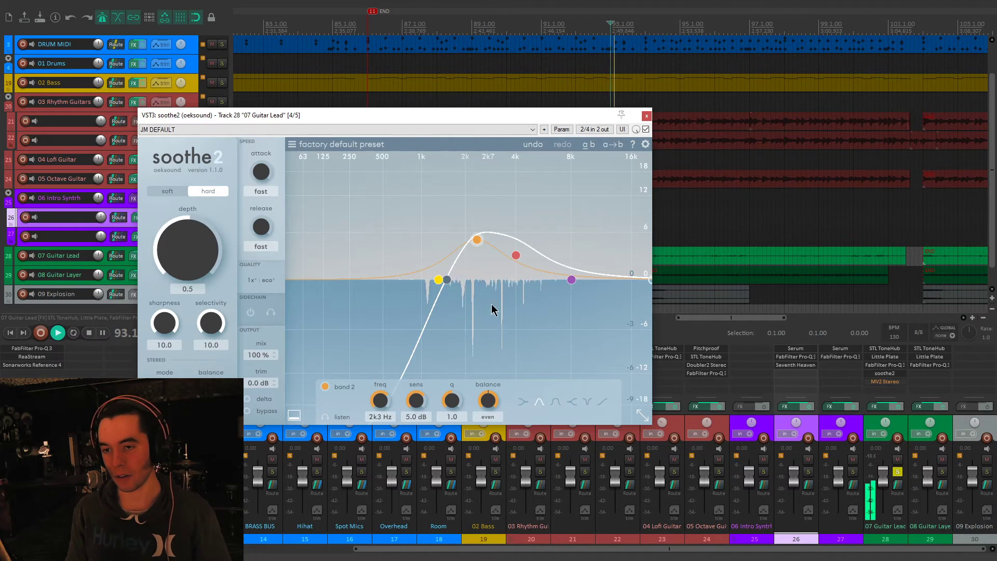
{"action": "left_click", "coordinate": [248, 399]}
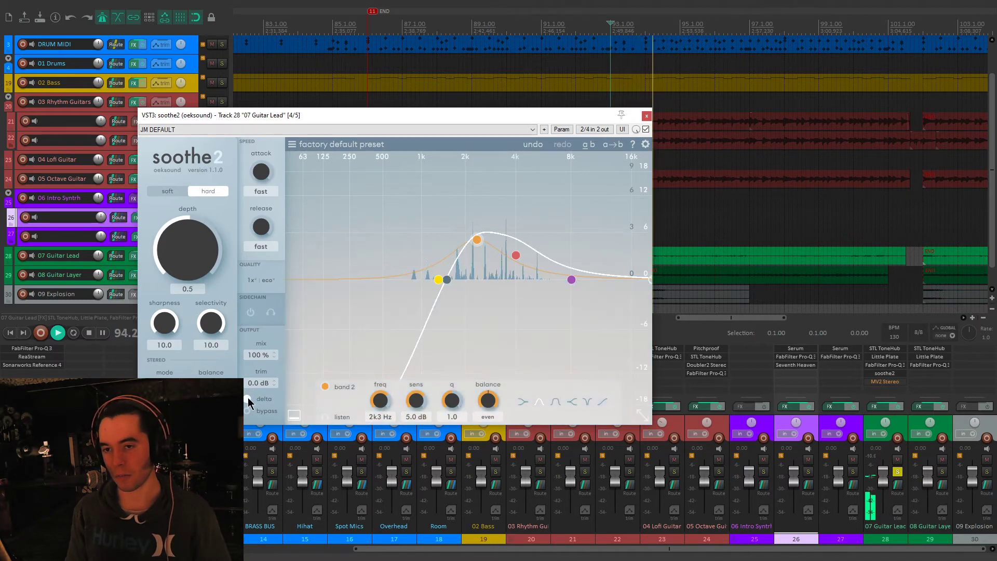
{"action": "left_click", "coordinate": [247, 400]}
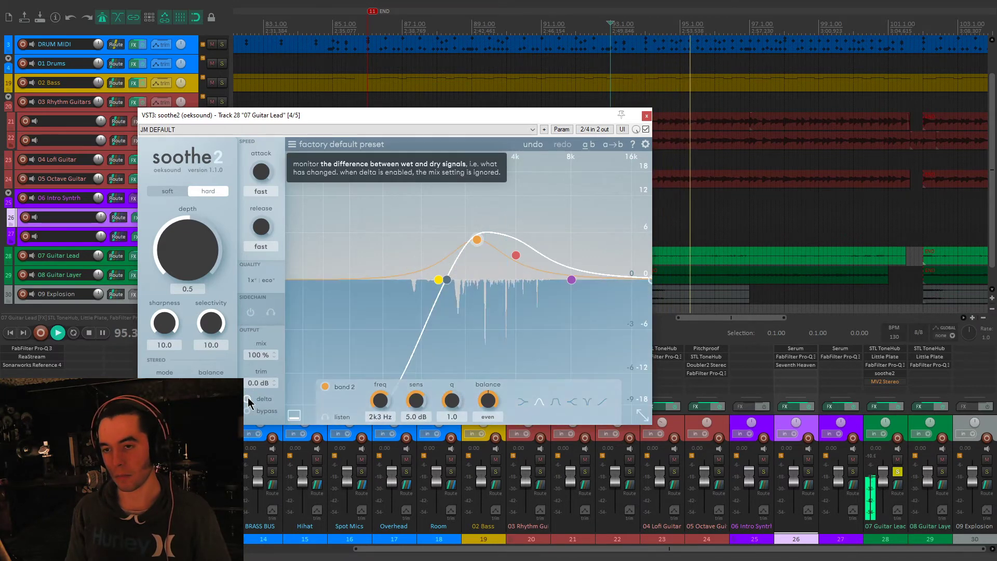
{"action": "left_click", "coordinate": [248, 400]}
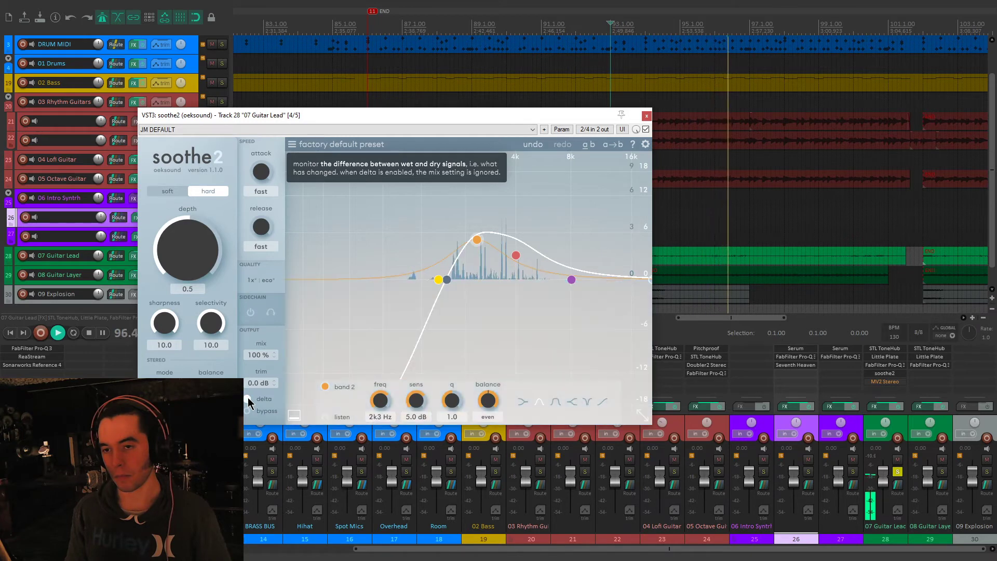
{"action": "left_click", "coordinate": [264, 401]}
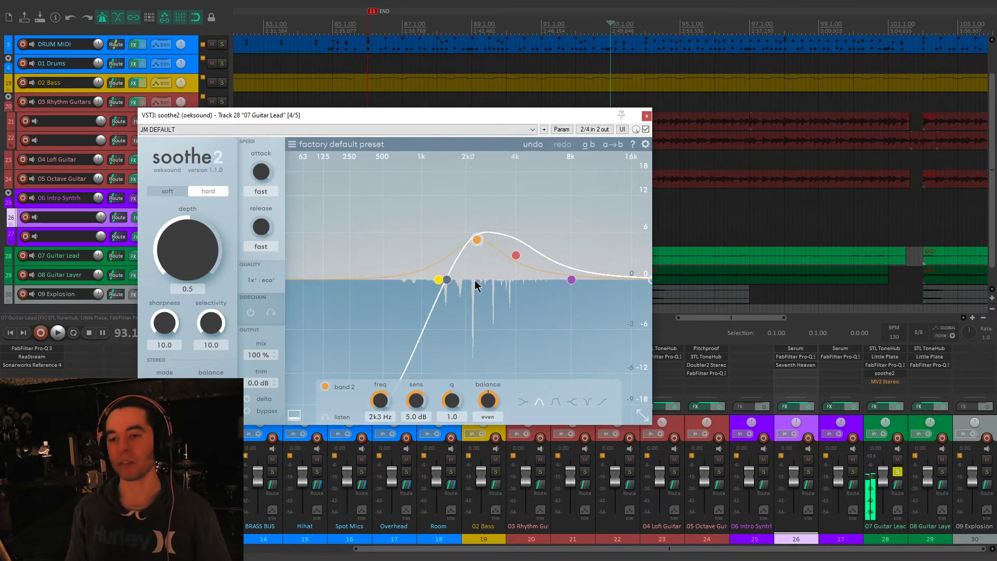
Step: Enable MV2 Stereo on 07 Guitar Lead, view its level settings, and close both the soothe2 and MV2 windows
{"action": "left_click", "coordinate": [899, 382]}
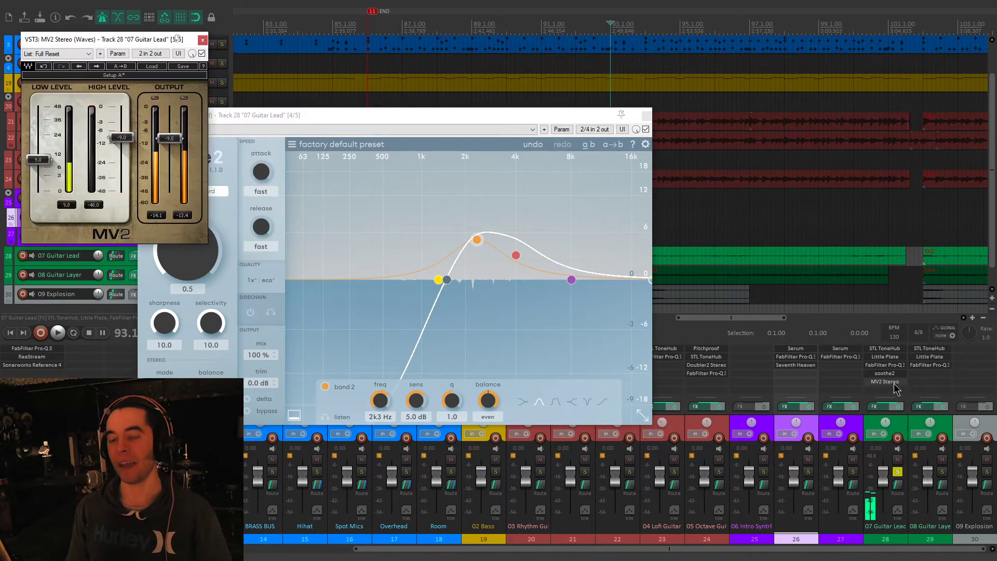
{"action": "left_click_drag", "start_coordinate": [139, 47], "coordinate": [593, 171]}
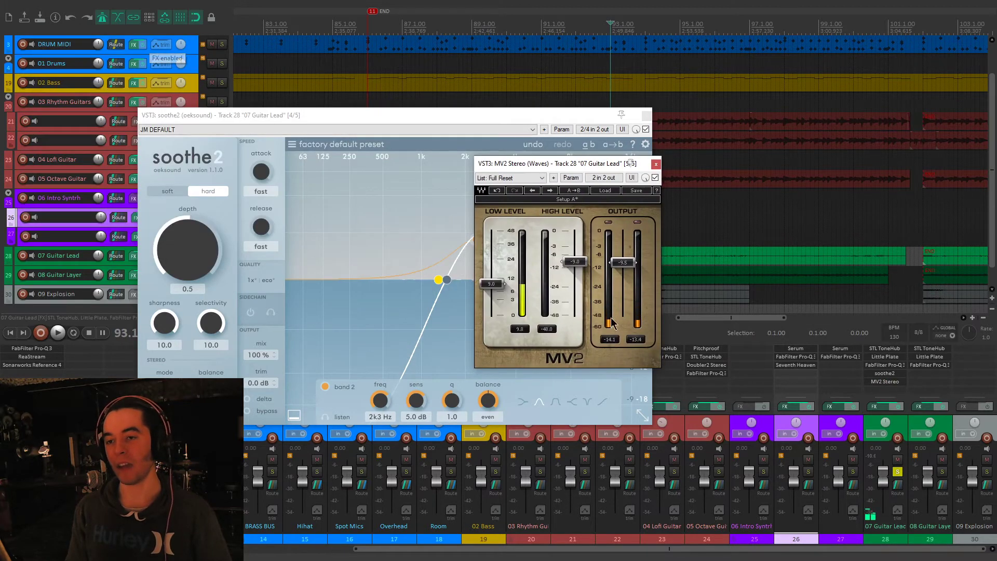
{"action": "left_click", "coordinate": [647, 117]}
{"action": "left_click_drag", "start_coordinate": [590, 166], "coordinate": [581, 216]}
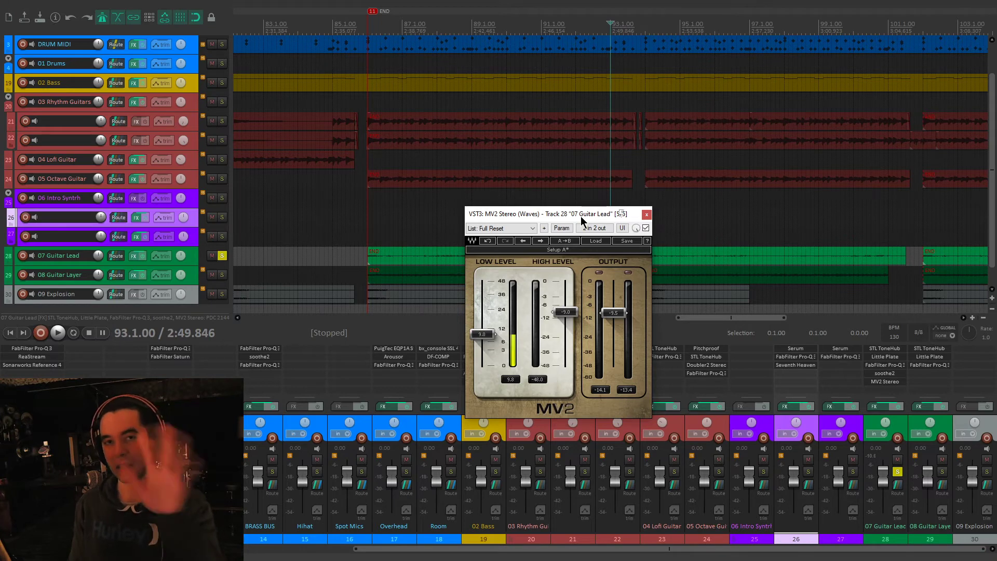
{"action": "left_click", "coordinate": [646, 215]}
Step: Unsolo 07 Guitar Lead, play the full mix from bar 93 and solo 08 Guitar Layer during playback
{"action": "left_click", "coordinate": [898, 472]}
{"action": "key", "text": "space"}
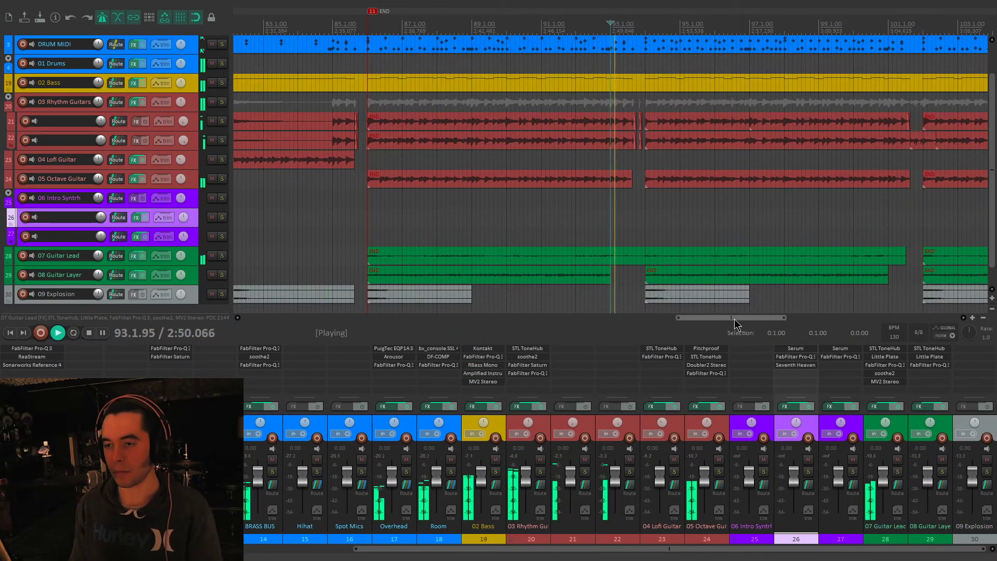
{"action": "scroll", "coordinate": [714, 209], "scroll_direction": "down", "scroll_amount": 3}
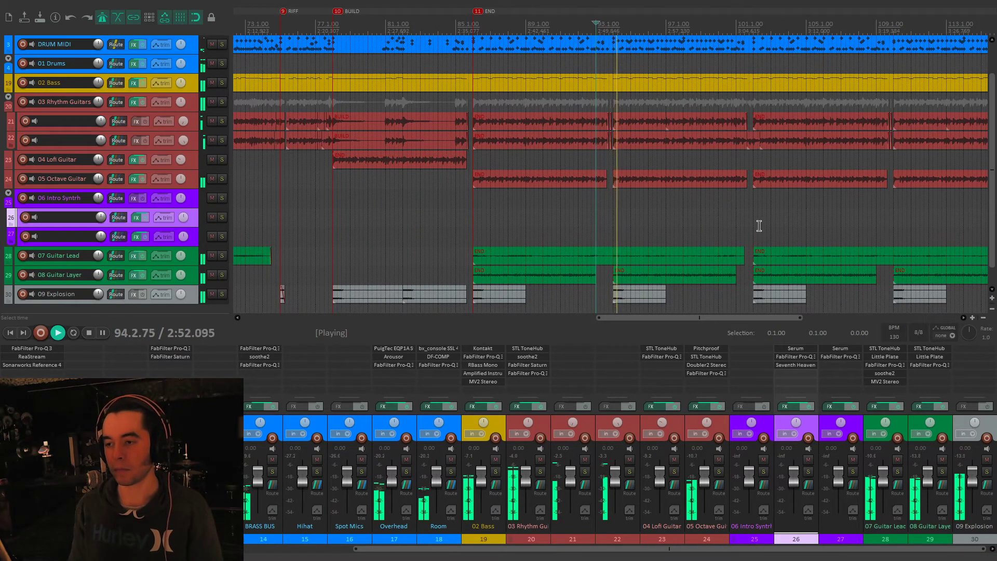
{"action": "left_click", "coordinate": [942, 471]}
{"action": "scroll", "coordinate": [734, 233], "scroll_direction": "down", "scroll_amount": 2}
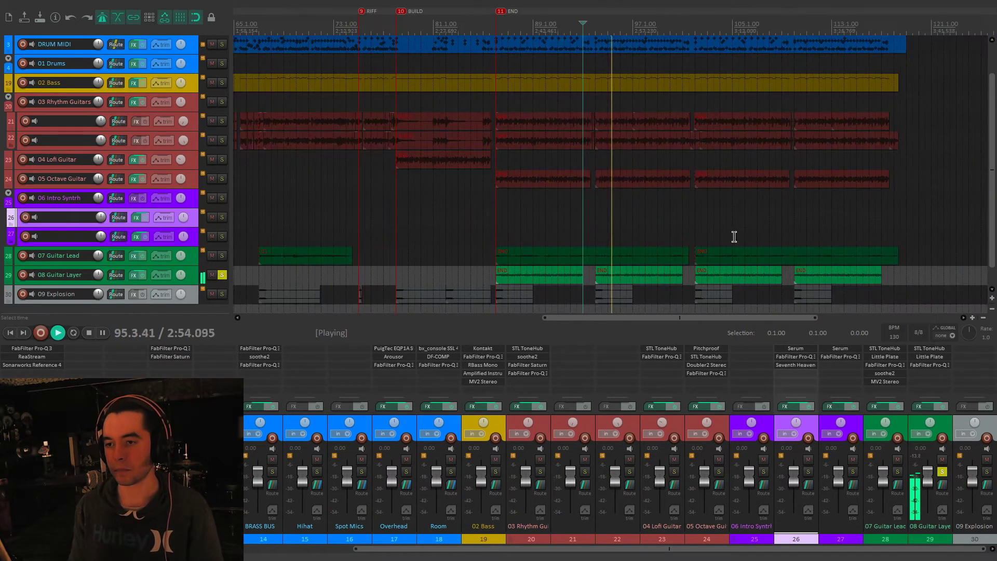
Step: Play the soloed 08 Guitar Layer from the END marker at bar 86, and stop playback
{"action": "key", "text": "space"}
{"action": "left_click", "coordinate": [495, 230]}
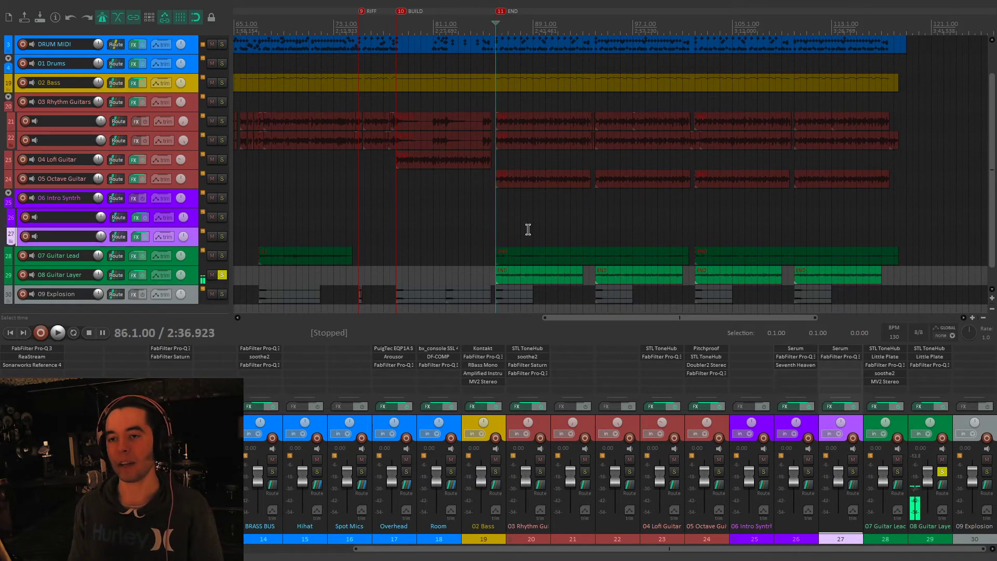
{"action": "scroll", "coordinate": [529, 230], "scroll_direction": "left", "scroll_amount": 3}
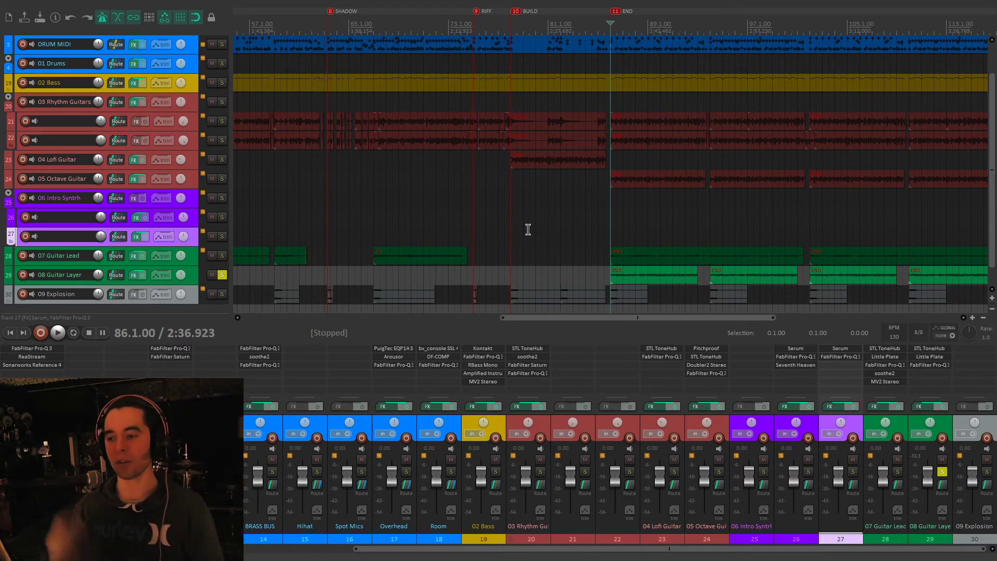
{"action": "key", "text": "space"}
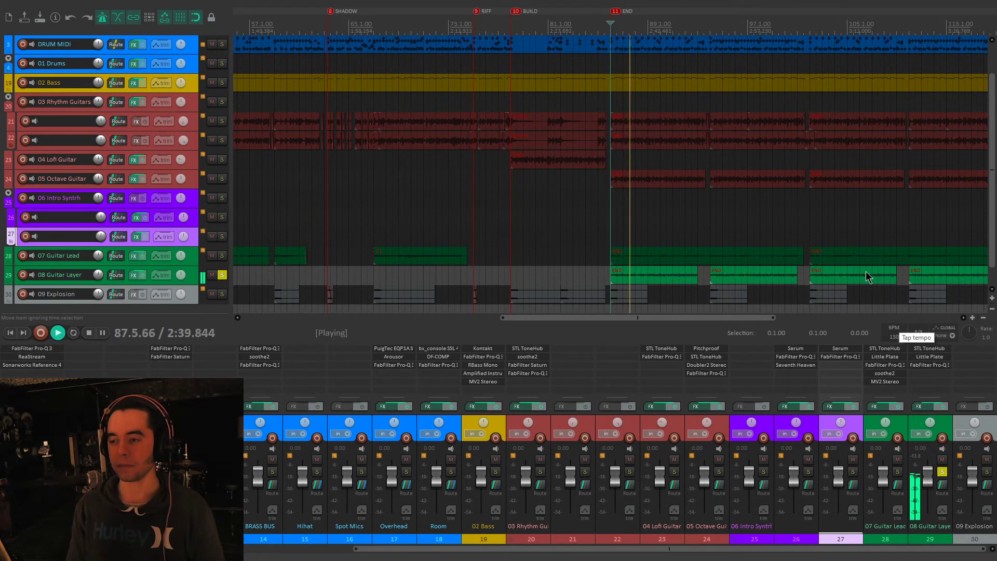
{"action": "key", "text": "space"}
Step: View the STL ToneHub amp and Little Plate reverb settings on 08 Guitar Layer, closing each effect's window
{"action": "left_click", "coordinate": [930, 348]}
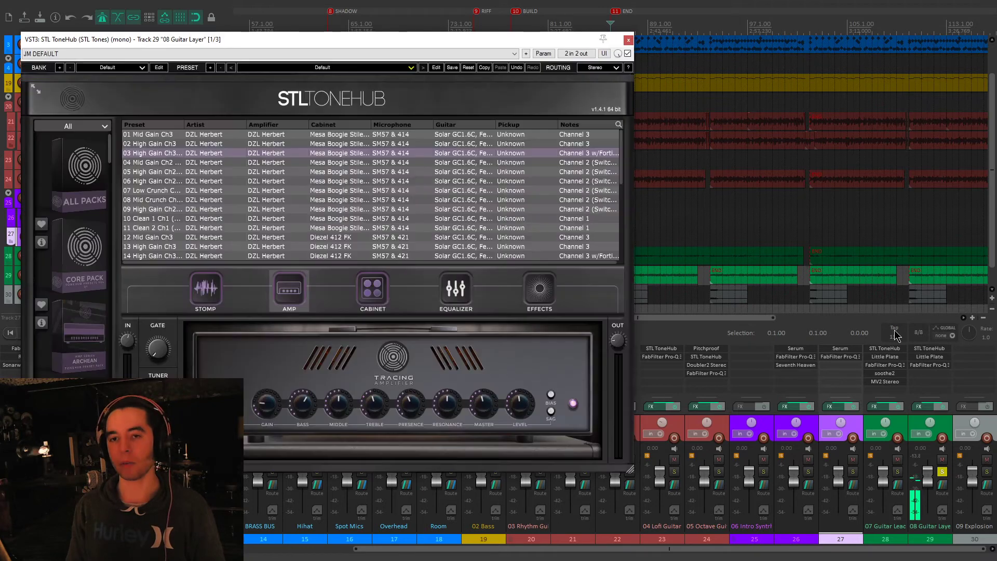
{"action": "left_click", "coordinate": [628, 41]}
{"action": "left_click", "coordinate": [930, 356]}
{"action": "left_click_drag", "start_coordinate": [589, 220], "coordinate": [576, 194]}
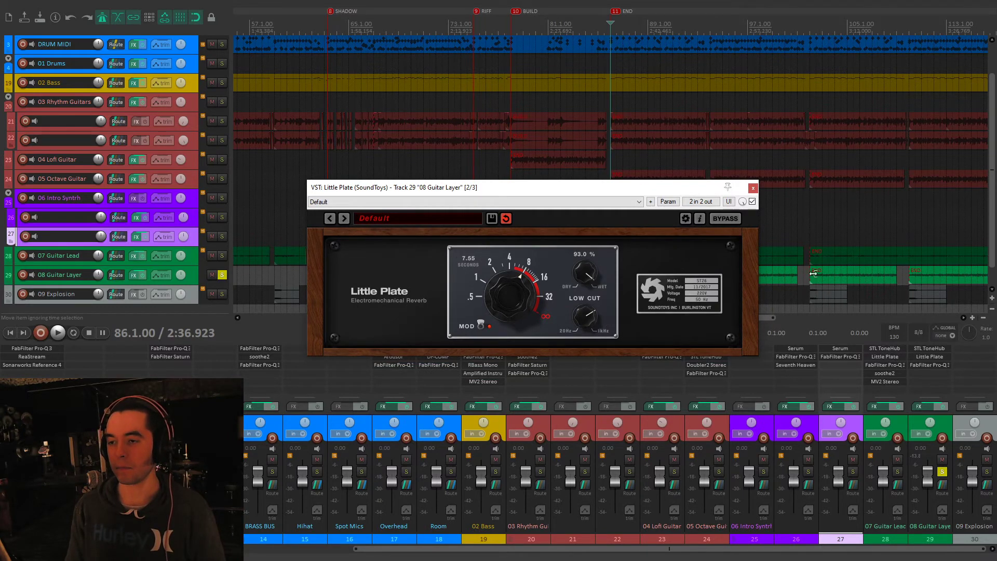
{"action": "left_click_drag", "start_coordinate": [654, 192], "coordinate": [531, 187]}
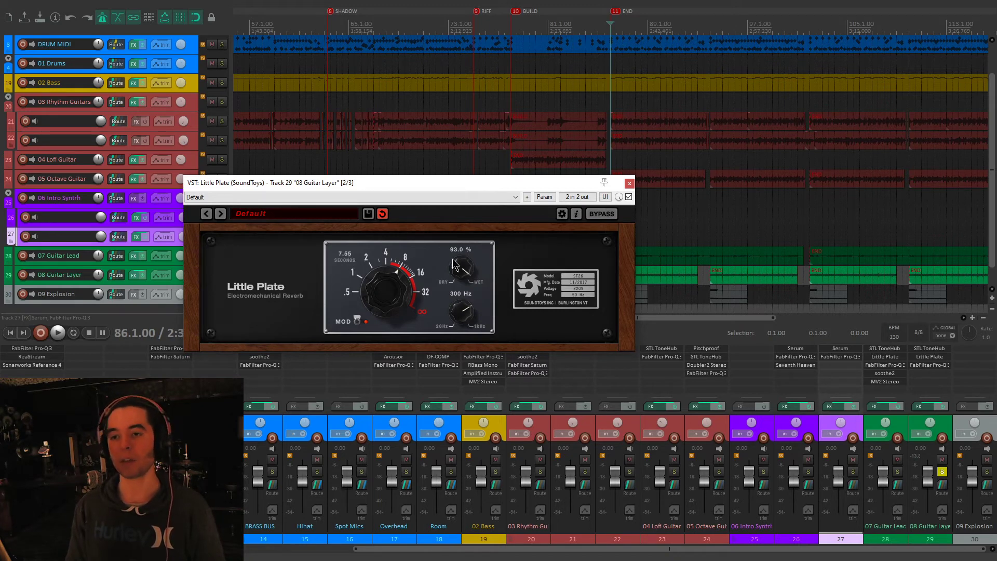
{"action": "left_click", "coordinate": [628, 182]}
Step: Open FabFilter Pro-Q 3 on 08 Guitar Layer, compare it with 07 Guitar Lead's Pro-Q 3, and close the lead's window
{"action": "left_click", "coordinate": [930, 365]}
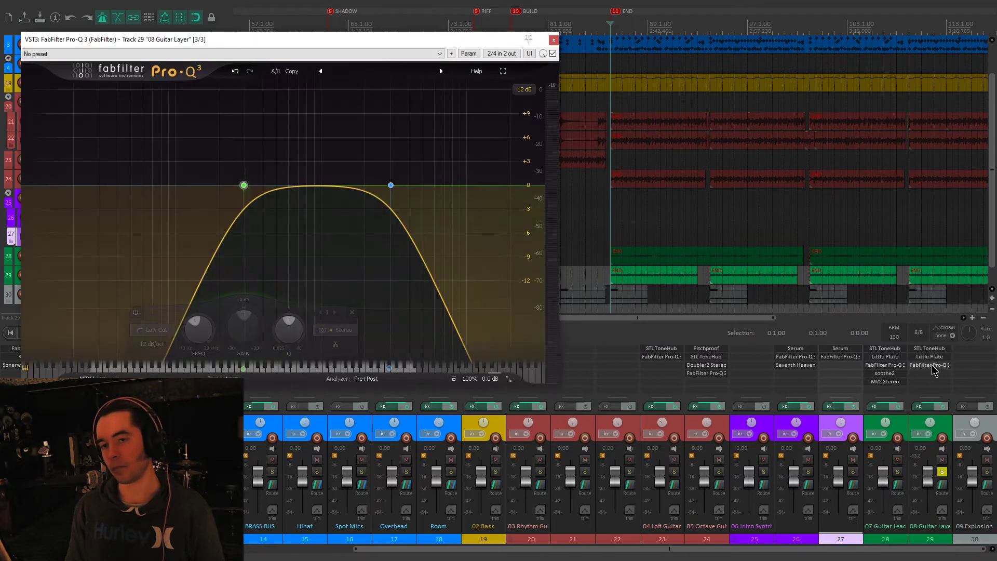
{"action": "left_click", "coordinate": [885, 365]}
{"action": "left_click_drag", "start_coordinate": [488, 126], "coordinate": [469, 276]}
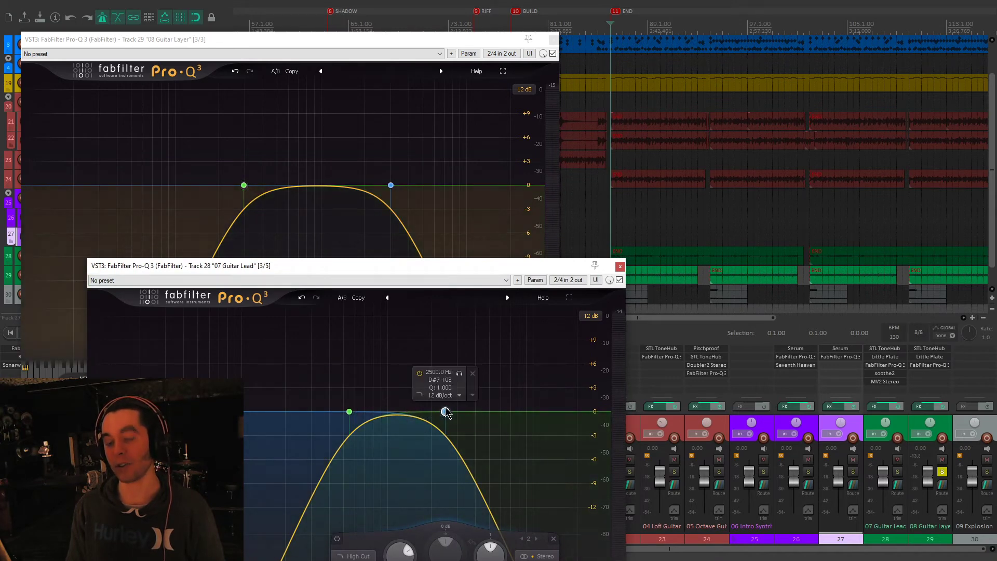
{"action": "left_click", "coordinate": [620, 267]}
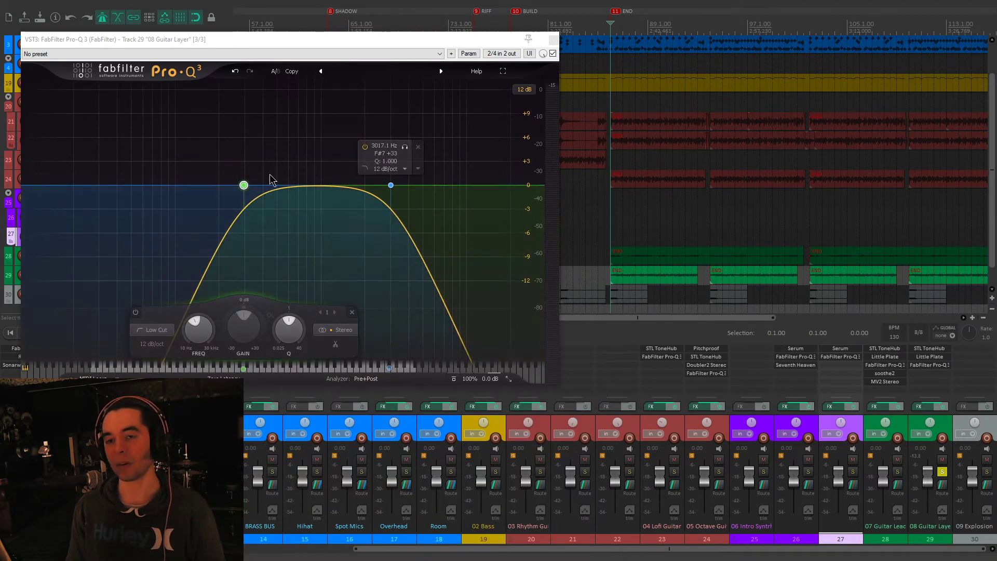
Step: Play the guitar layer while bypassing and re-enabling its Pro-Q 3 low cut band, and close the EQ window
{"action": "left_click", "coordinate": [244, 185]}
{"action": "key", "text": "space"}
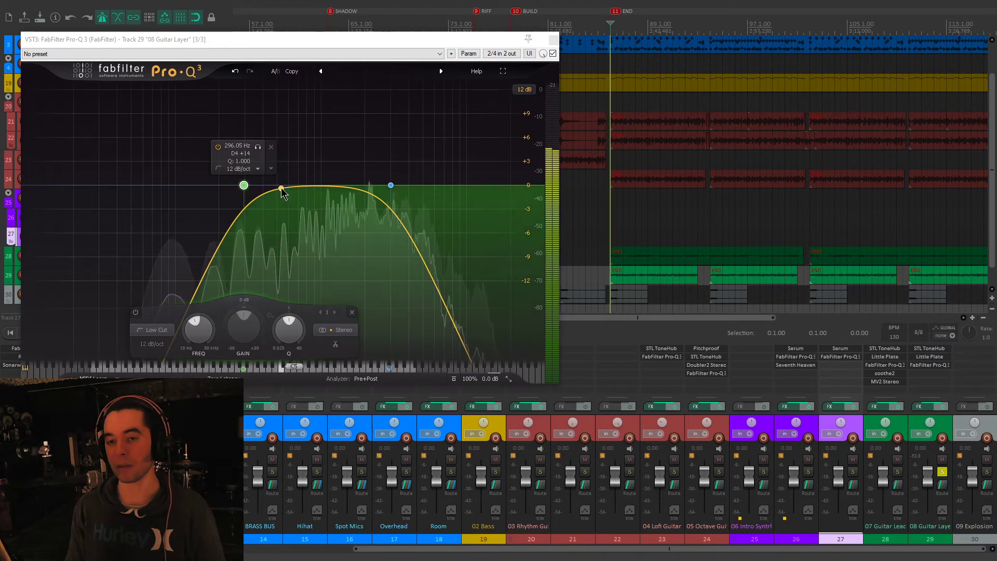
{"action": "left_click", "coordinate": [218, 147]}
{"action": "left_click", "coordinate": [217, 146]}
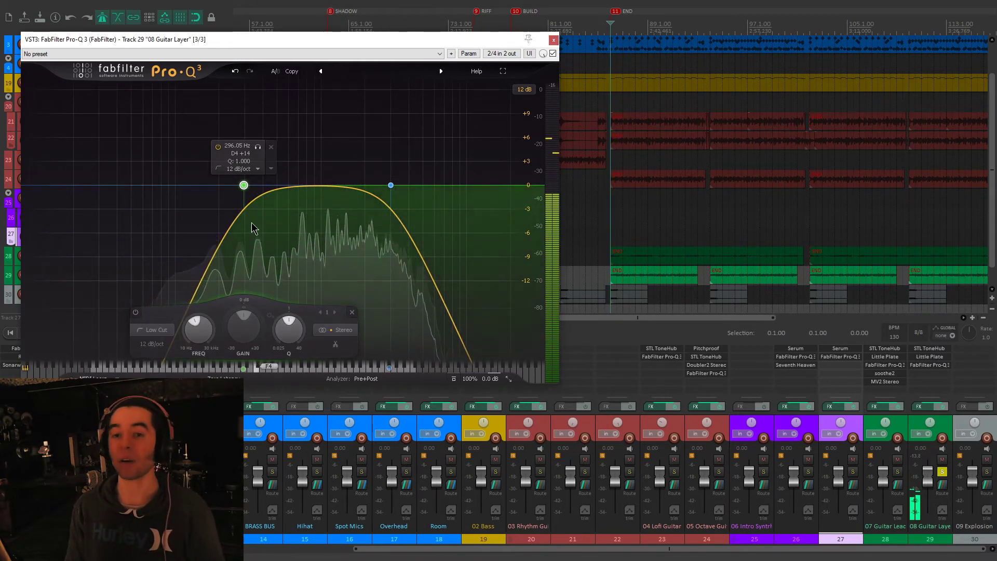
{"action": "left_click", "coordinate": [553, 40]}
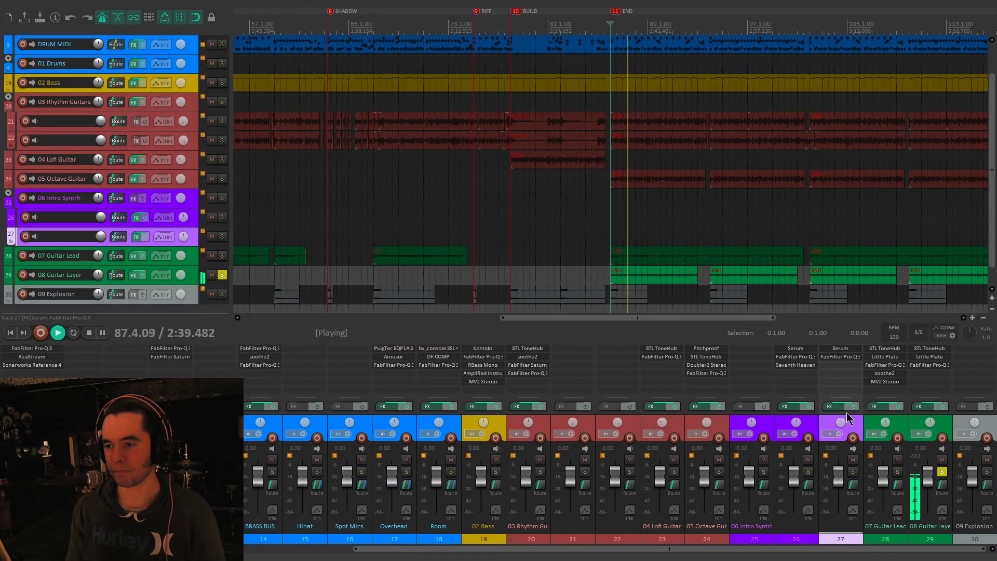
Step: Unsolo 08 Guitar Layer during playback to hear the full mix, and stop playback
{"action": "left_click", "coordinate": [941, 471]}
{"action": "scroll", "coordinate": [642, 239], "scroll_direction": "down", "scroll_amount": 3}
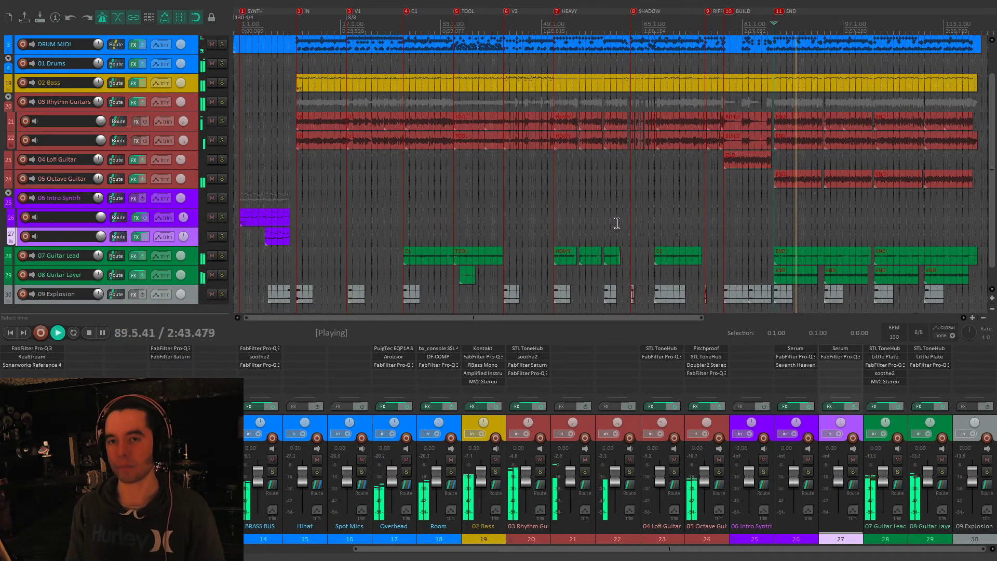
{"action": "key", "text": "space"}
Step: Play the intro synth from the project start and open Serum on track 26, stopping playback to view its settings
{"action": "key", "text": "Home"}
{"action": "scroll", "coordinate": [585, 200], "scroll_direction": "up", "scroll_amount": 4}
{"action": "key", "text": "space"}
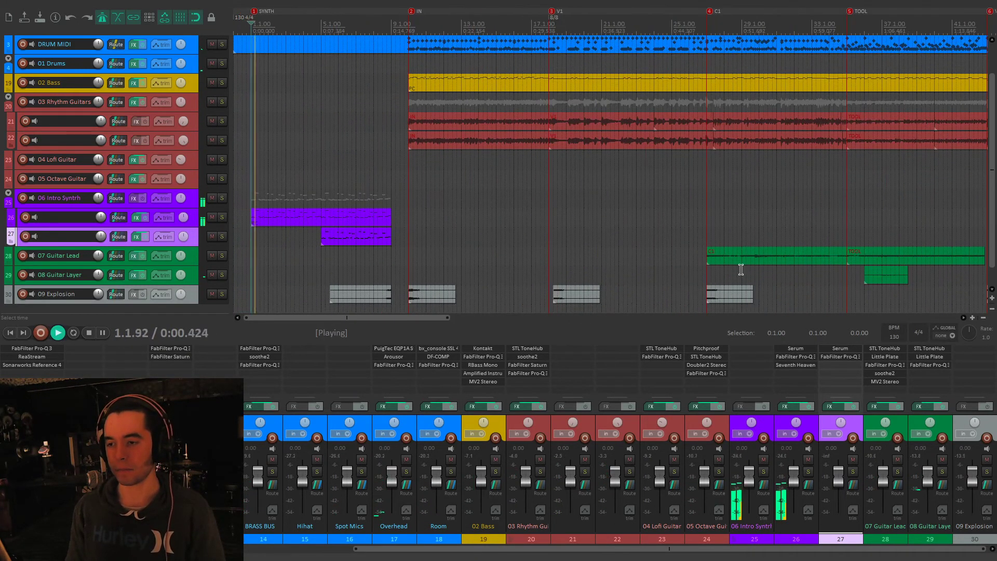
{"action": "left_click", "coordinate": [795, 348]}
{"action": "left_click_drag", "start_coordinate": [544, 61], "coordinate": [662, 79]}
{"action": "key", "text": "space"}
{"action": "left_click_drag", "start_coordinate": [588, 71], "coordinate": [587, 69]}
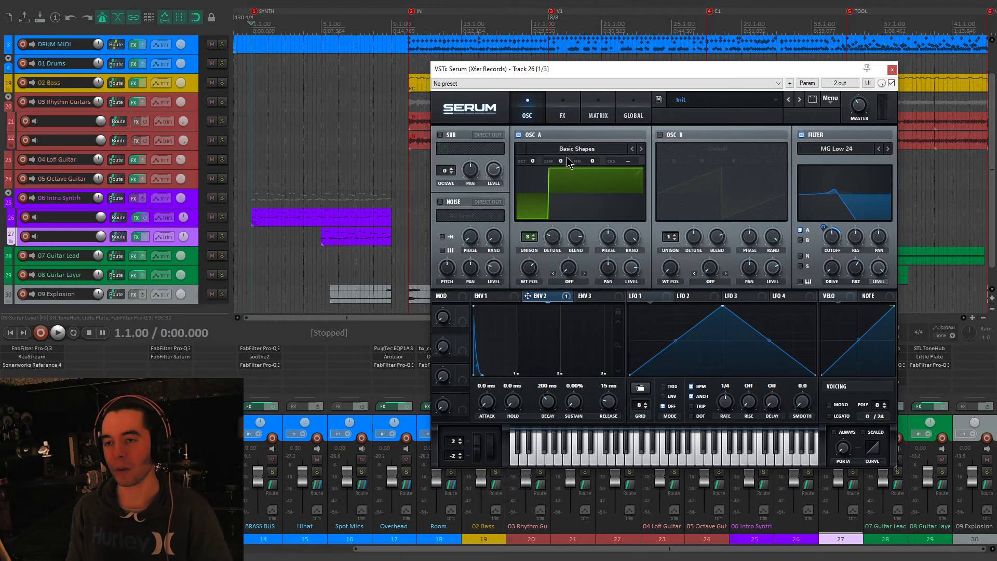
Step: Play the intro synth while switching Serum's MG Low 24 filter off and back on, and close Serum
{"action": "left_click_drag", "start_coordinate": [527, 263], "coordinate": [529, 273]}
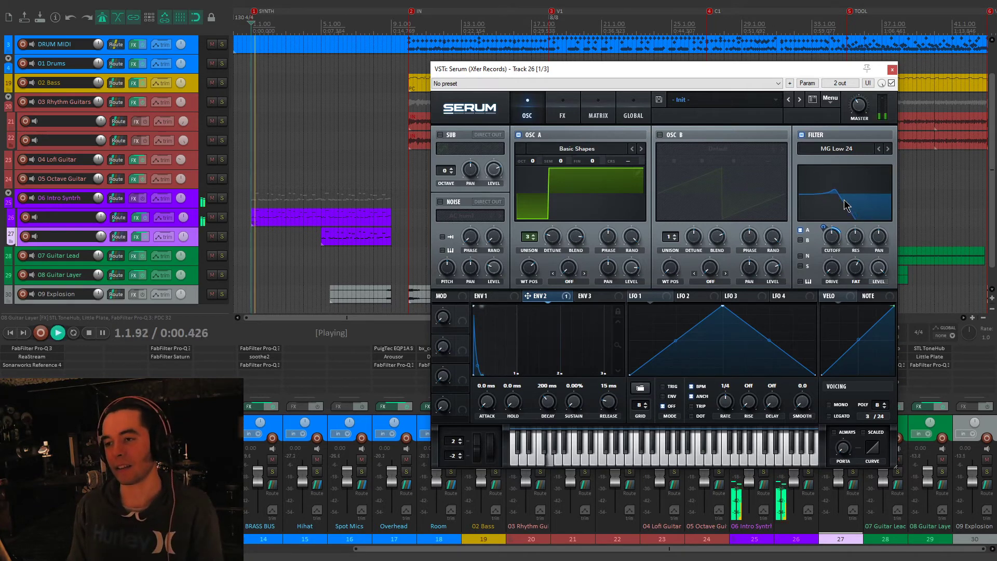
{"action": "left_click", "coordinate": [802, 135]}
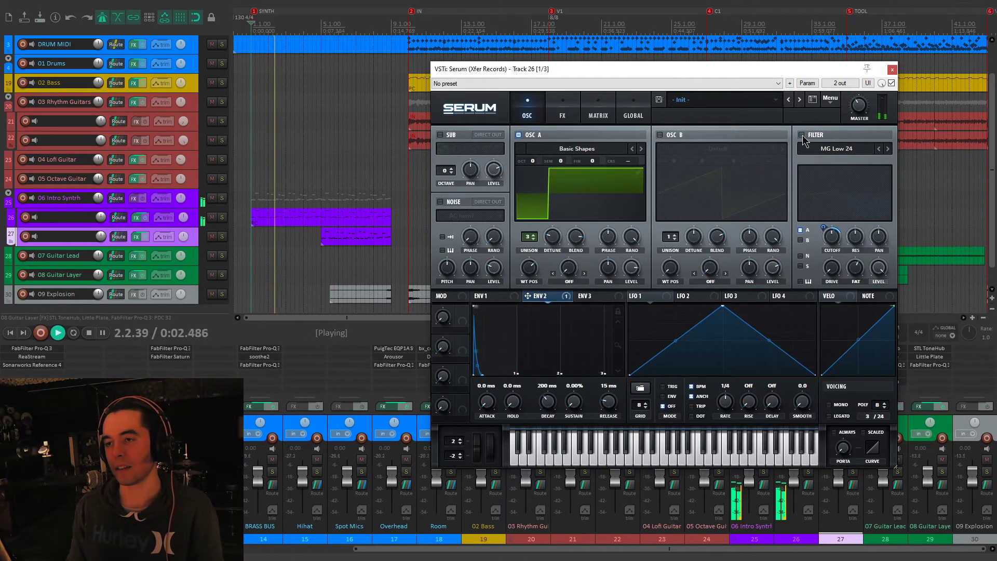
{"action": "left_click", "coordinate": [801, 135]}
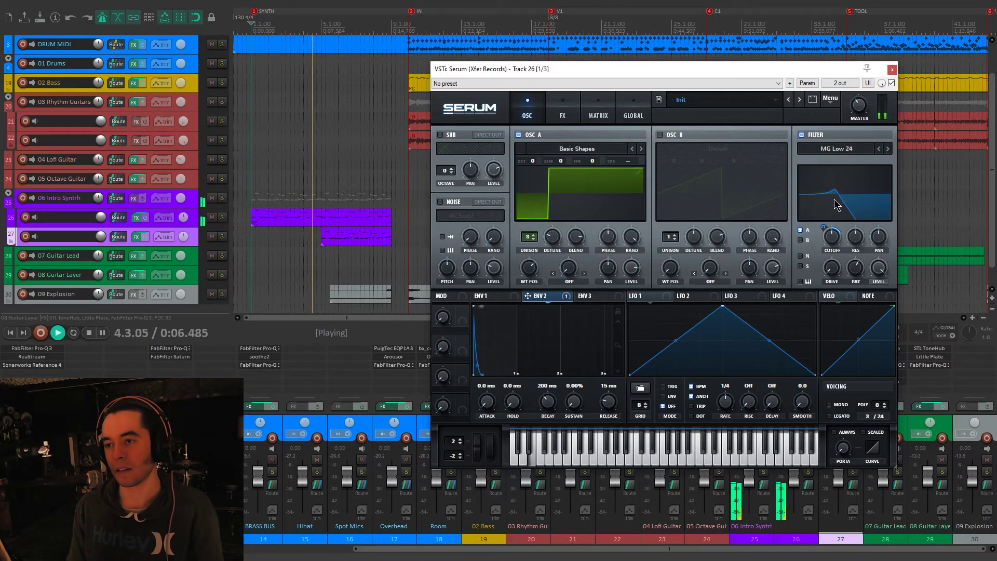
{"action": "key", "text": "space"}
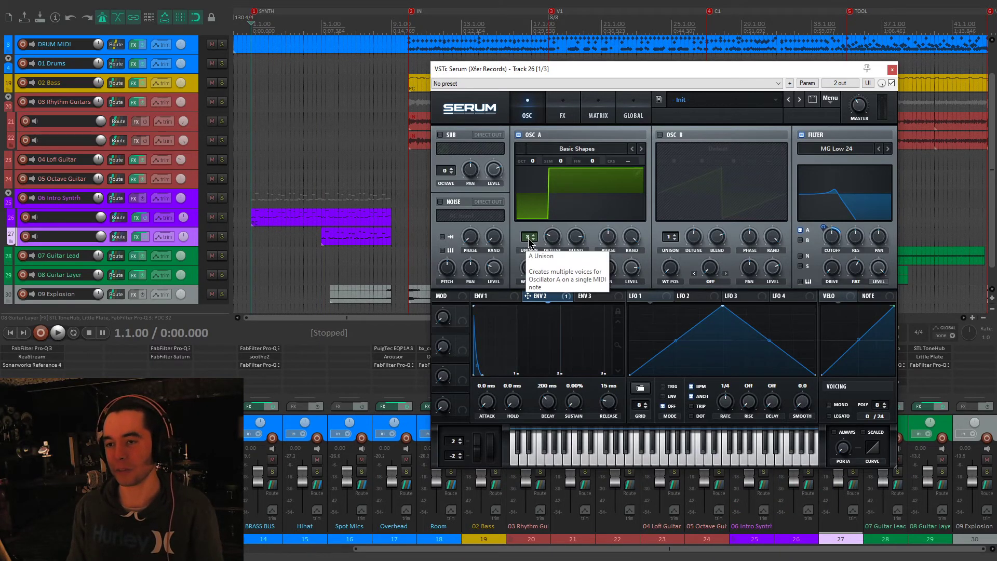
{"action": "left_click", "coordinate": [892, 69]}
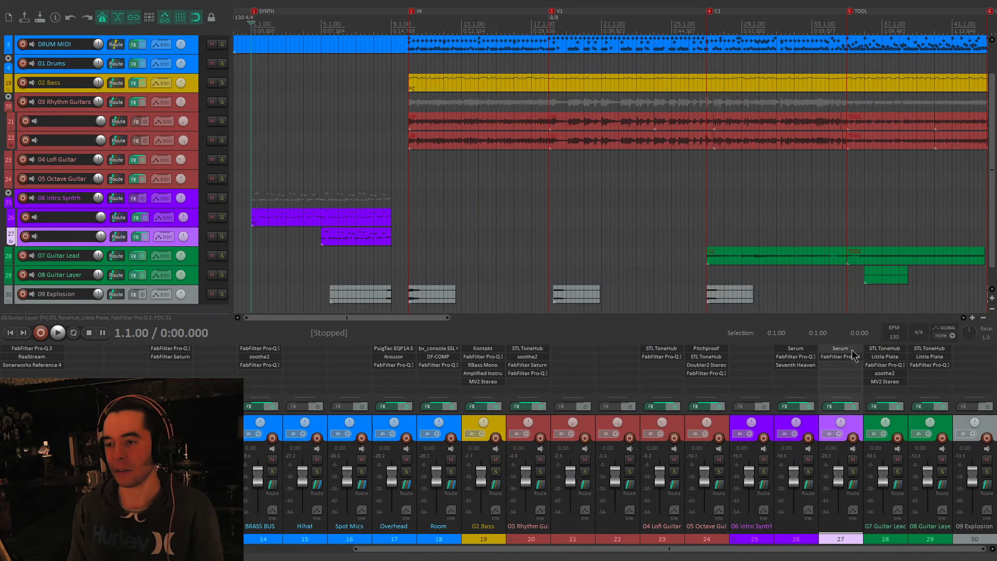
Step: Open Seventh Heaven on track 26, view its Vocal Chamber reverb settings, start playback and close its window
{"action": "left_click", "coordinate": [793, 365]}
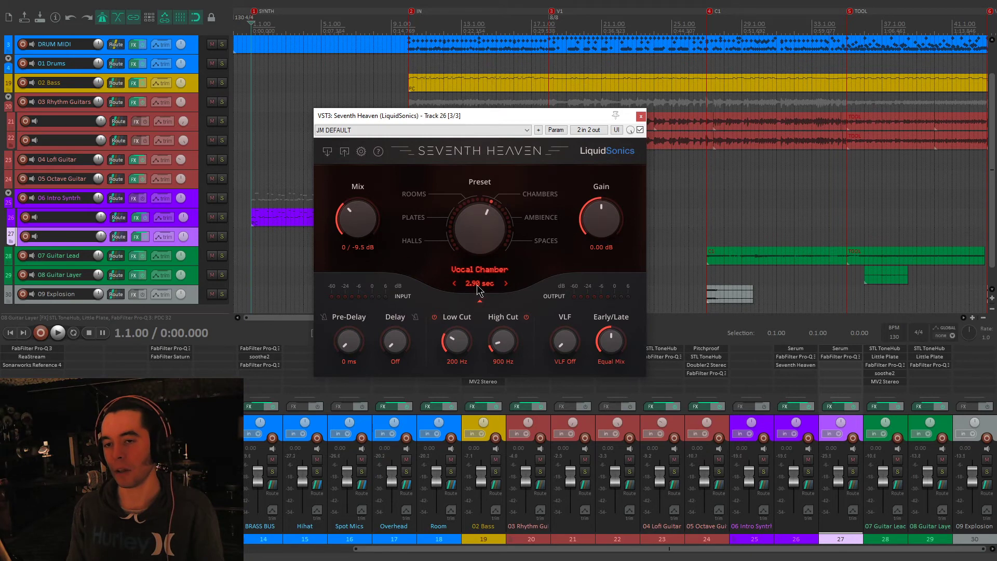
{"action": "key", "text": "space"}
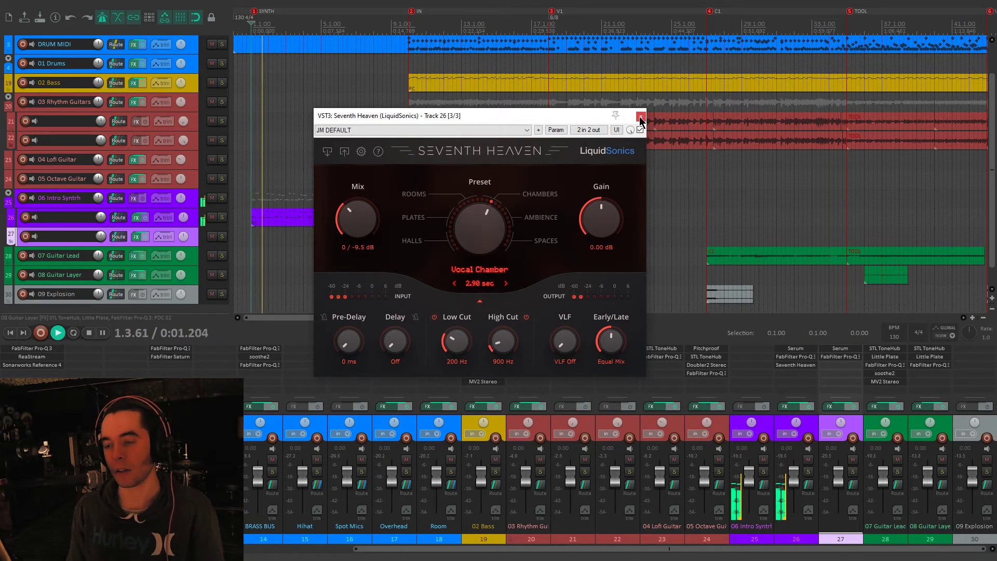
{"action": "left_click", "coordinate": [640, 120]}
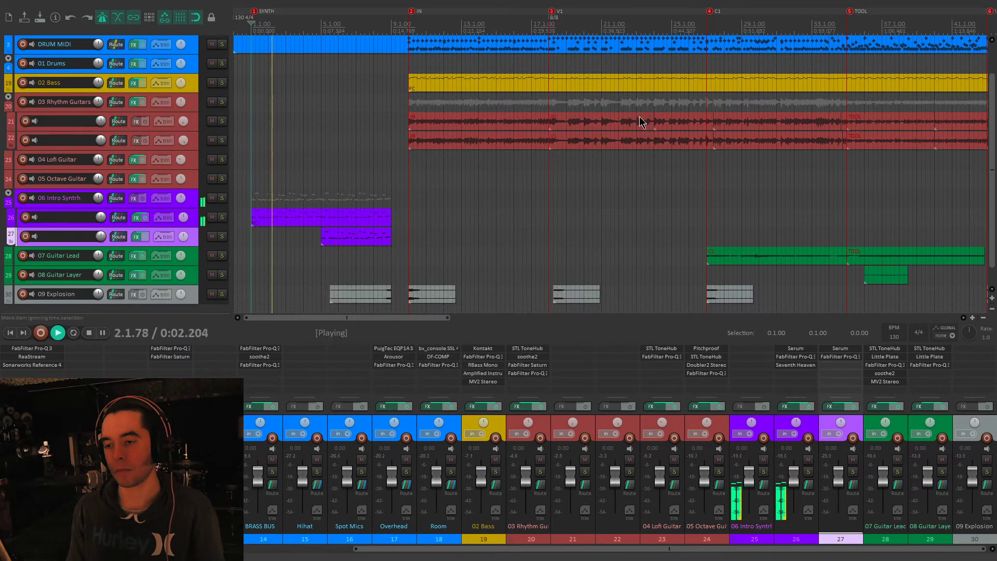
Step: Bypass and re-enable the 200 Hz low cut in track 26's Pro-Q 3 during playback, close the EQ and stop
{"action": "left_click", "coordinate": [789, 360]}
{"action": "mouse_move", "coordinate": [218, 182]}
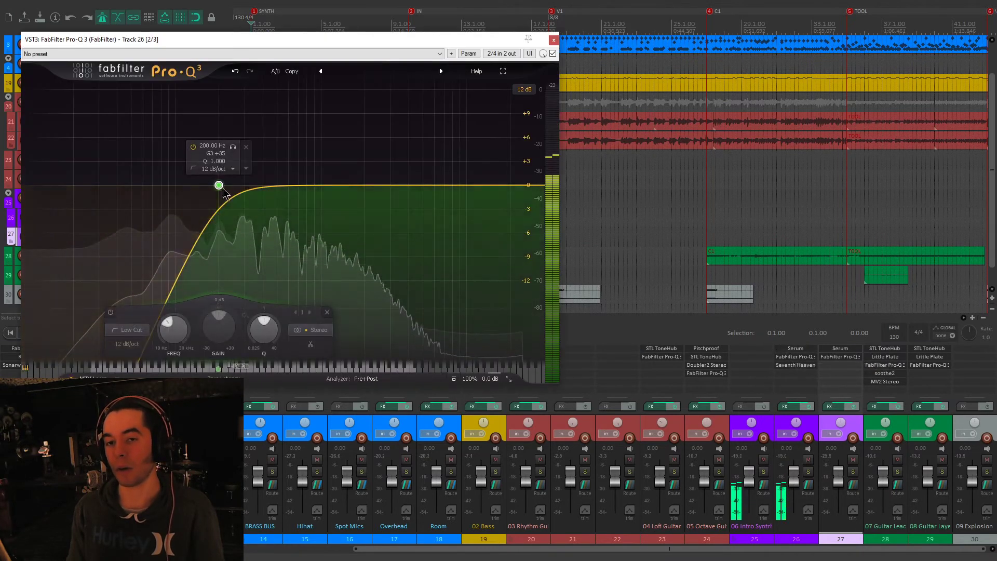
{"action": "left_click", "coordinate": [193, 148]}
{"action": "left_click", "coordinate": [193, 148]}
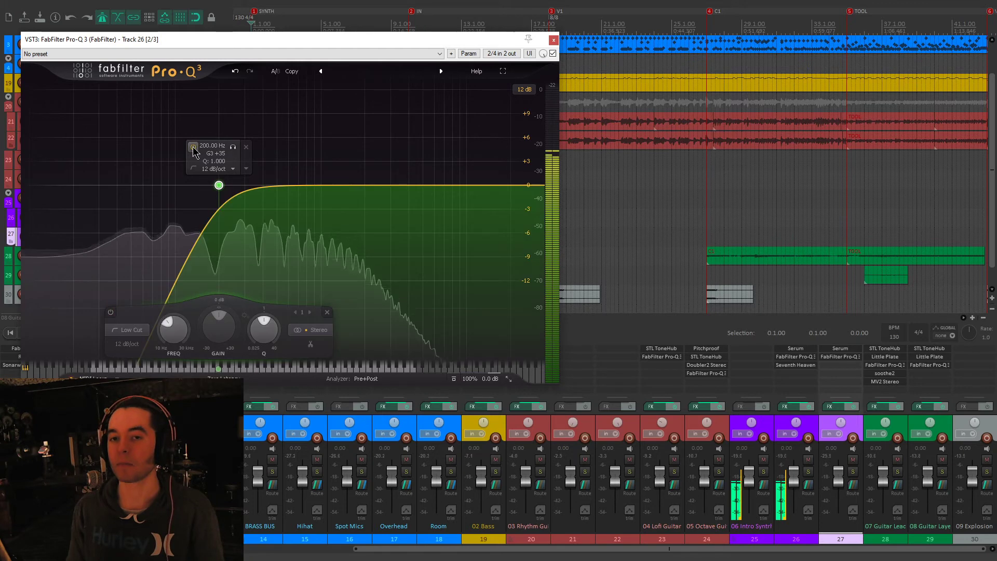
{"action": "left_click", "coordinate": [553, 40]}
{"action": "key", "text": "space"}
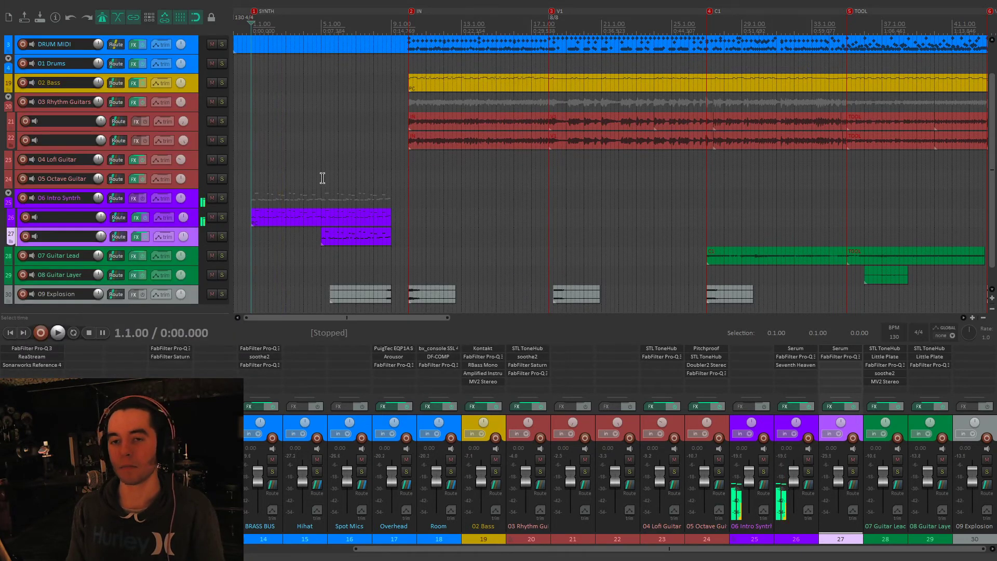
Step: Open Serum on track 27, play from bar 5, and solo track 27 during playback
{"action": "left_click", "coordinate": [323, 178]}
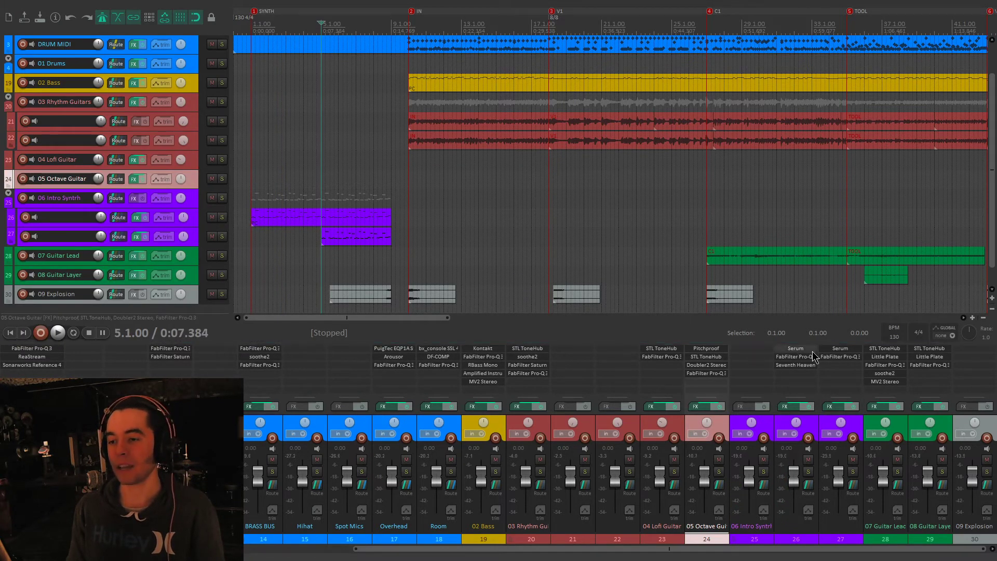
{"action": "left_click", "coordinate": [840, 348]}
{"action": "left_click_drag", "start_coordinate": [653, 119], "coordinate": [628, 78]}
{"action": "key", "text": "space"}
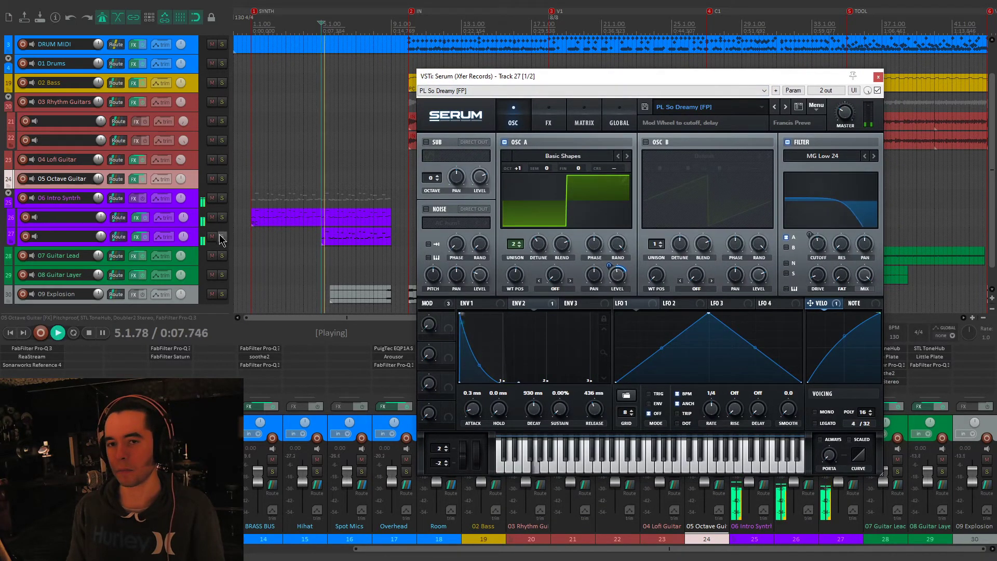
{"action": "left_click", "coordinate": [222, 237]}
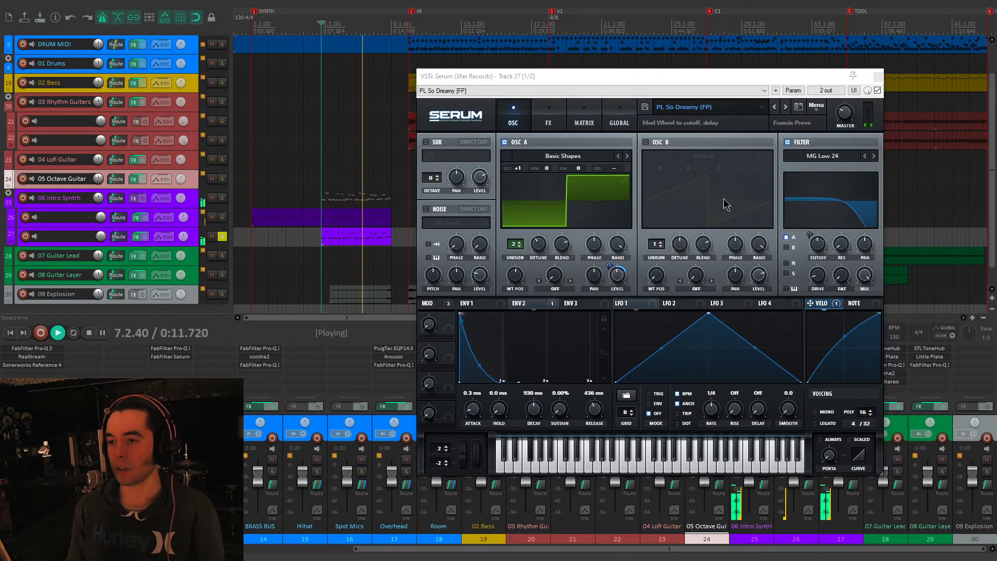
Step: Stop playback and check the FX page of track 27's Serum, returning to its OSC page
{"action": "key", "text": "space"}
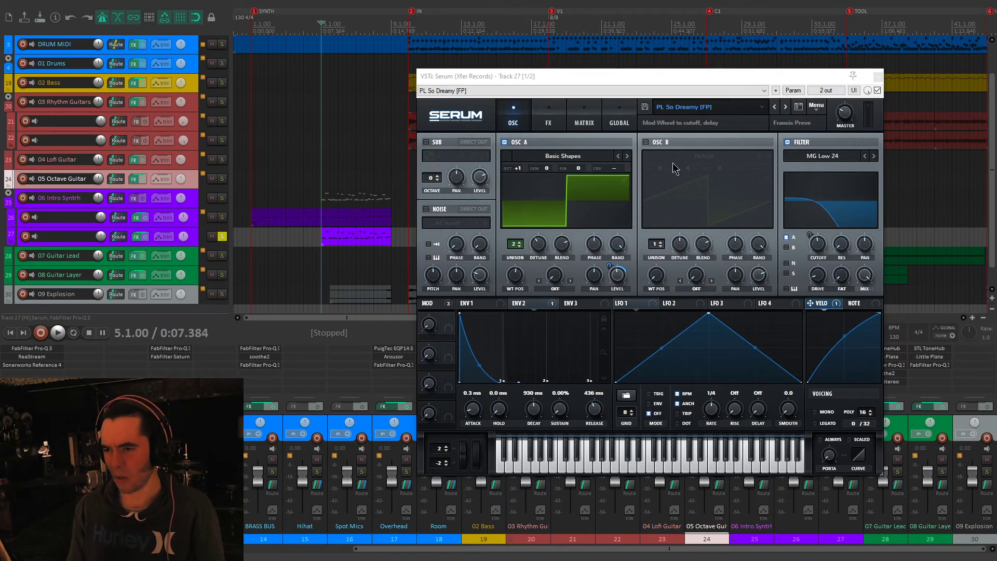
{"action": "left_click", "coordinate": [545, 119]}
{"action": "left_click", "coordinate": [526, 115]}
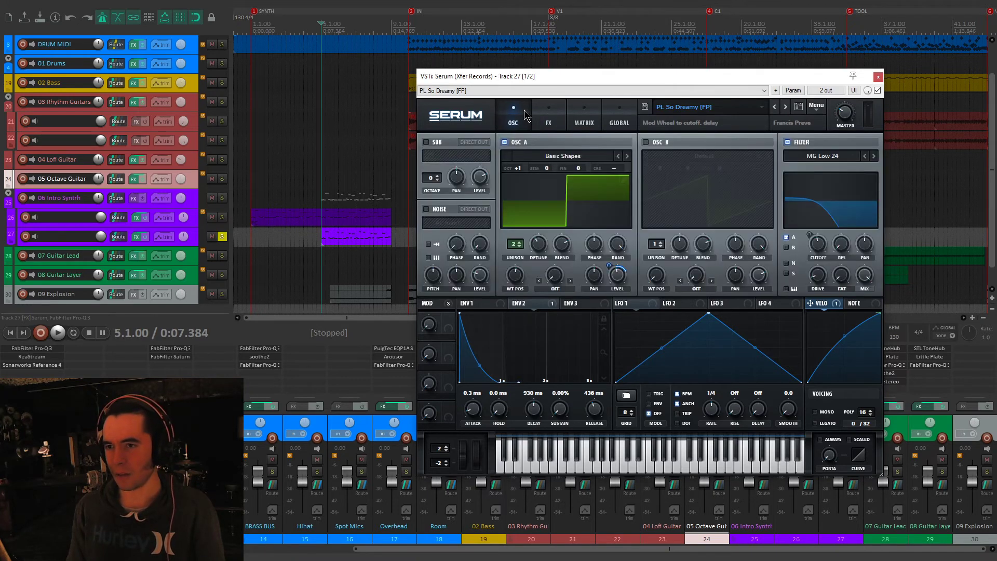
Step: Play the soloed second synth again from bar 5, close Serum and unsolo track 27
{"action": "key", "text": "space"}
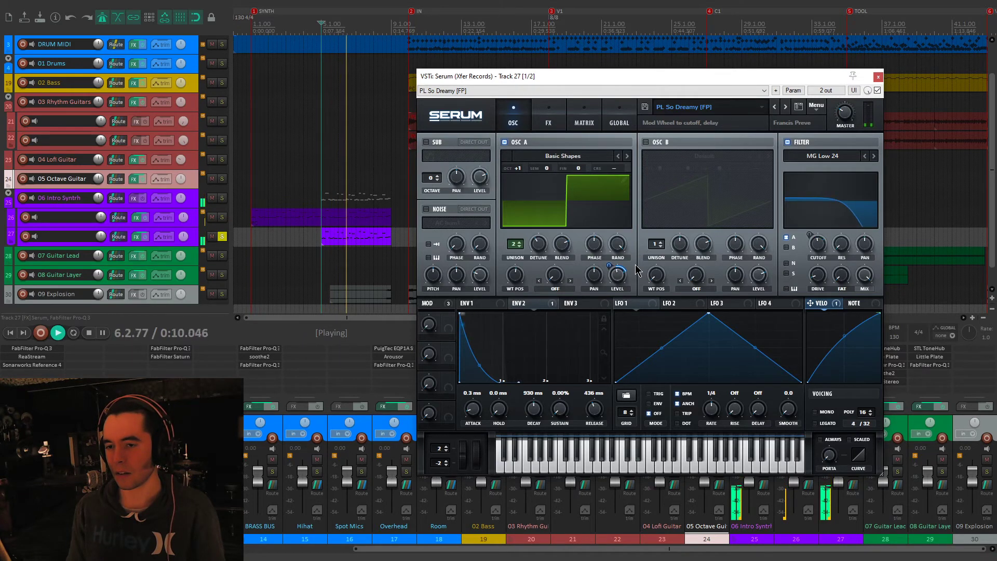
{"action": "key", "text": "space"}
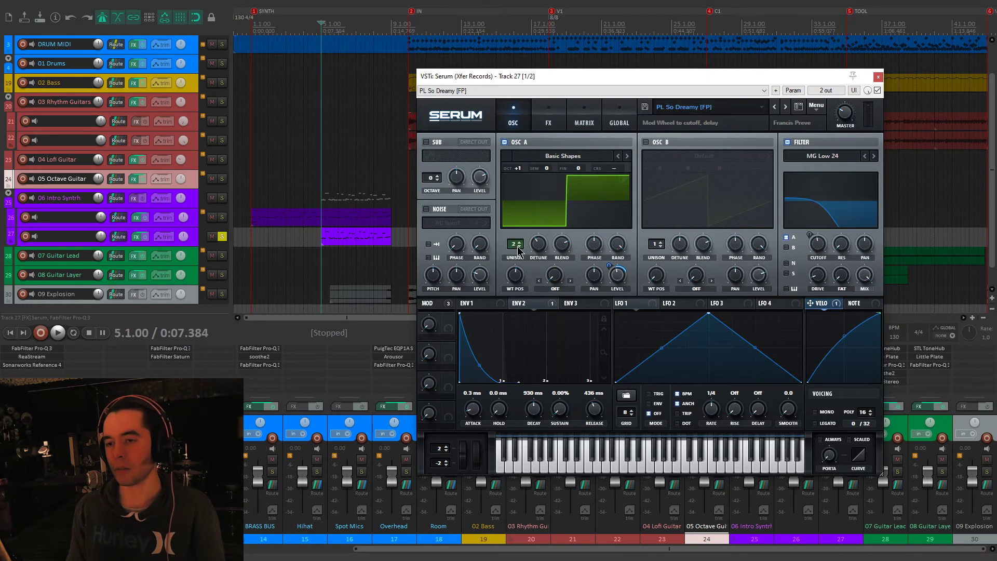
{"action": "left_click", "coordinate": [876, 77]}
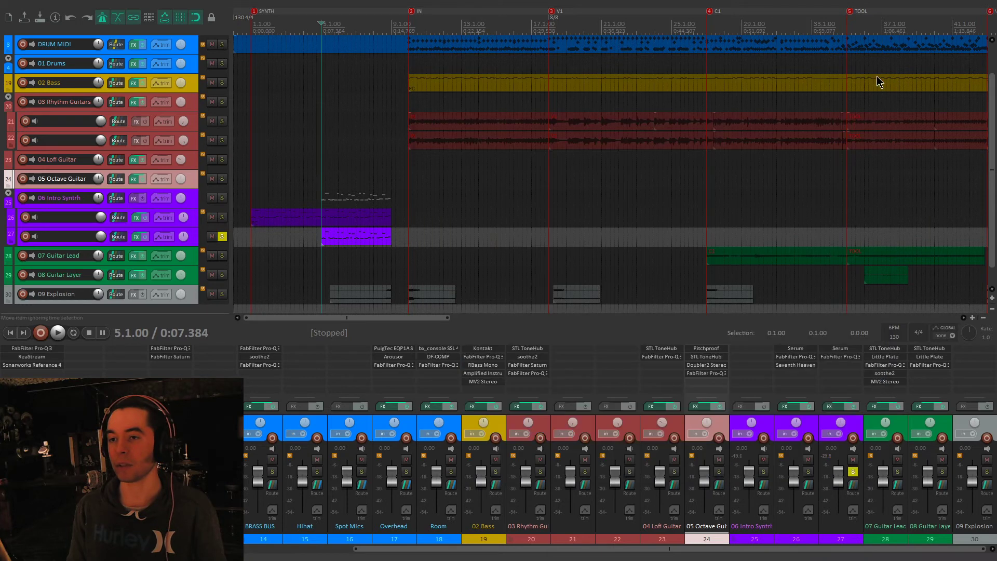
{"action": "left_click", "coordinate": [223, 236]}
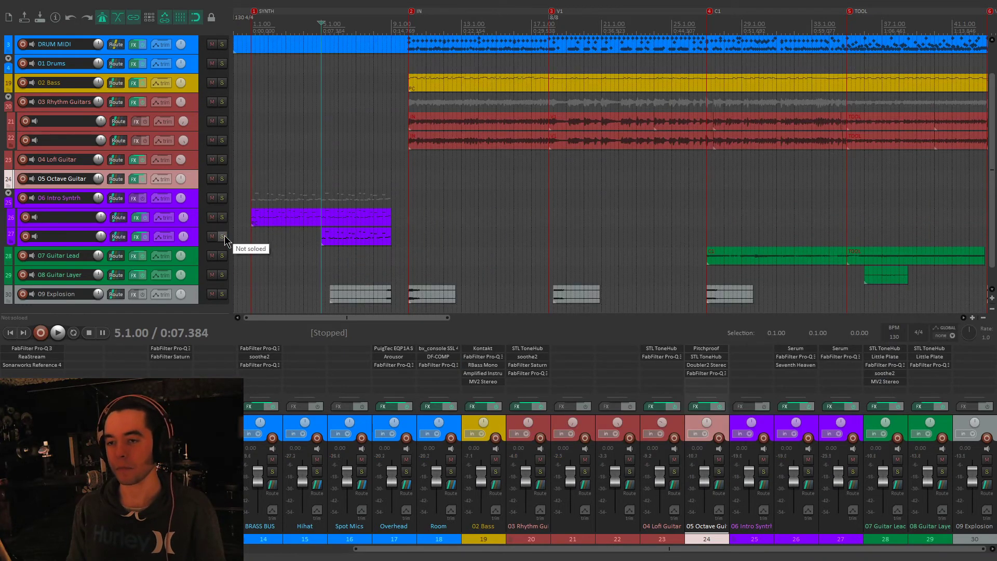
Step: Play the full mix from bar 5 while selecting the first two 09 Explosion items, and stop during the IN section
{"action": "key", "text": "space"}
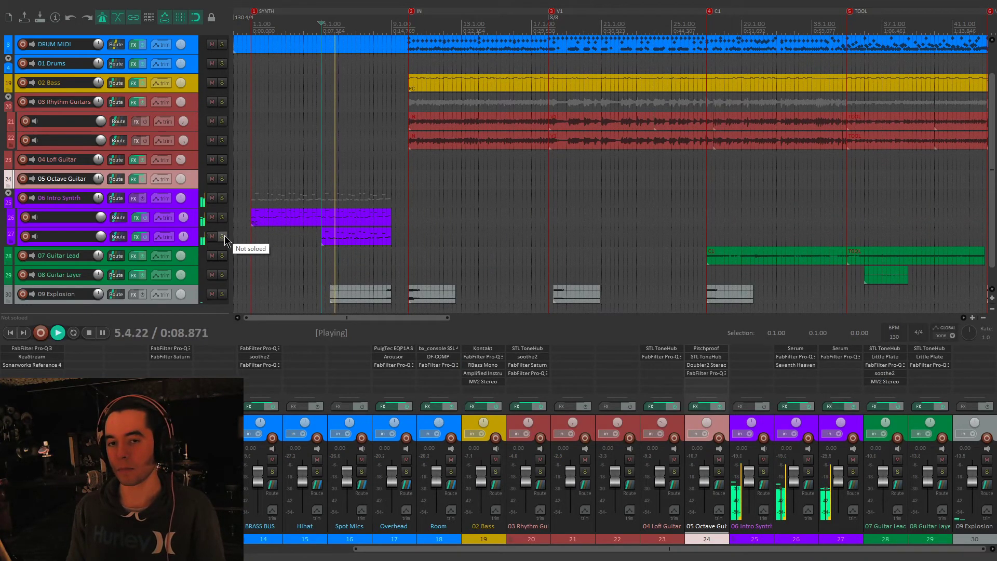
{"action": "left_click", "coordinate": [377, 299]}
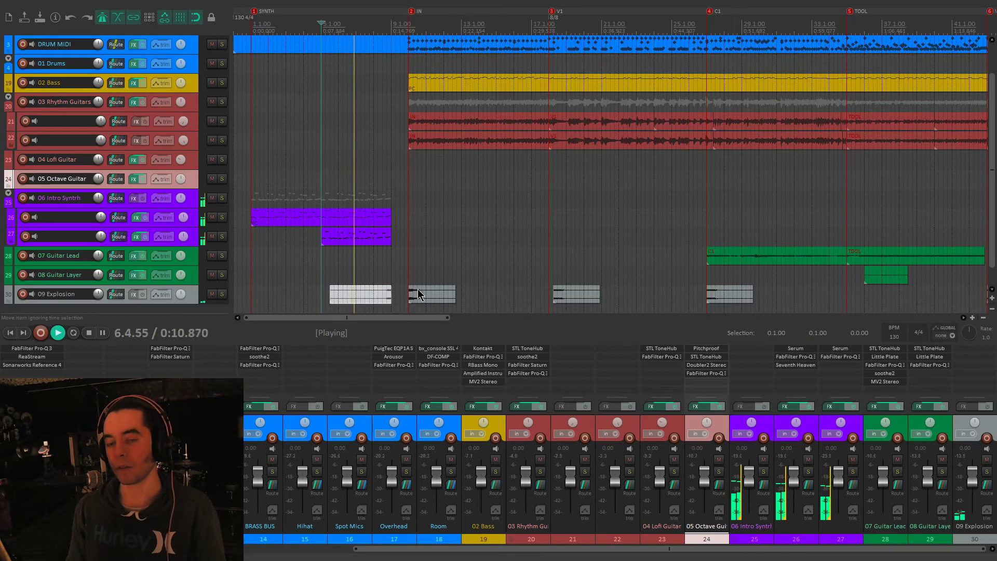
{"action": "left_click", "coordinate": [427, 295]}
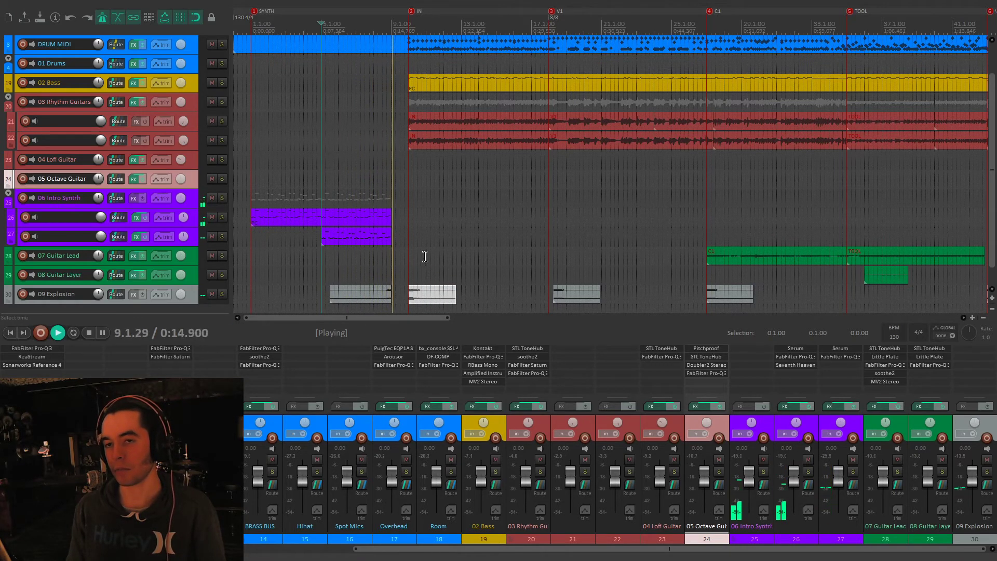
{"action": "scroll", "coordinate": [448, 258], "scroll_direction": "down", "scroll_amount": 2}
{"action": "scroll", "coordinate": [448, 258], "scroll_direction": "down", "scroll_amount": 3}
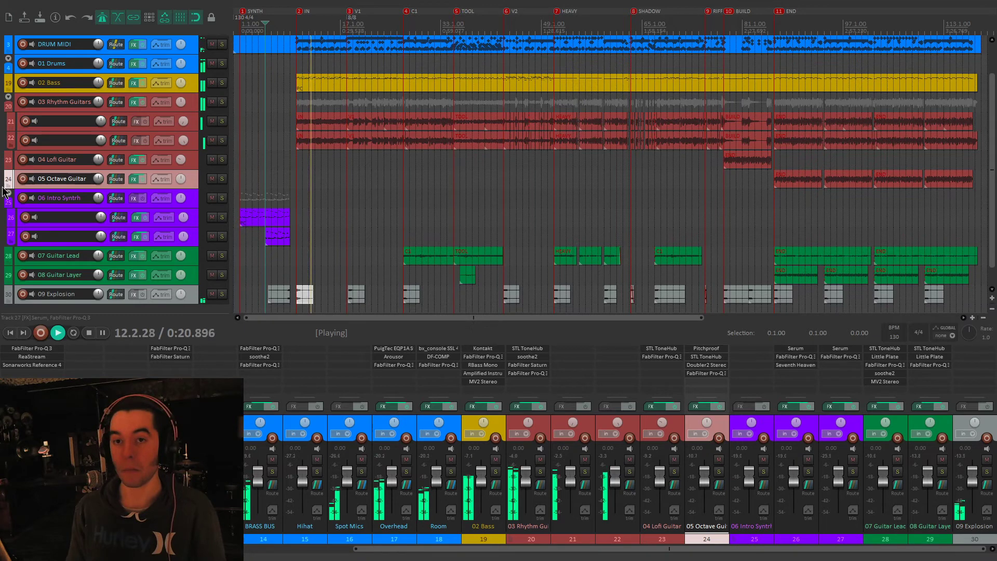
{"action": "key", "text": "space"}
Step: Open track 2's FX chain and enable Gullfoss
{"action": "left_click", "coordinate": [289, 421]}
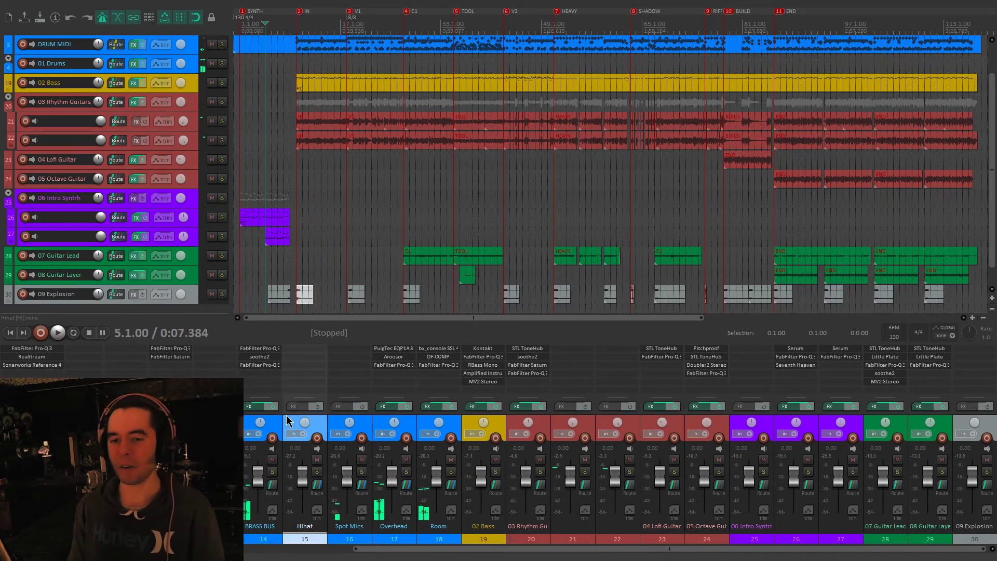
{"action": "scroll", "coordinate": [288, 421], "scroll_direction": "left", "scroll_amount": 6}
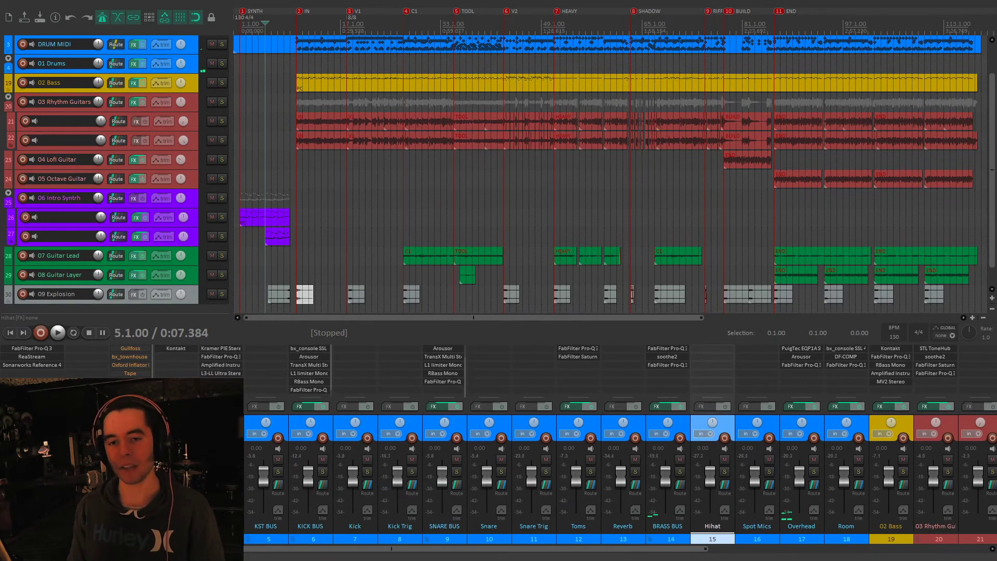
{"action": "left_click", "coordinate": [123, 406]}
{"action": "left_click_drag", "start_coordinate": [356, 41], "coordinate": [568, 79]}
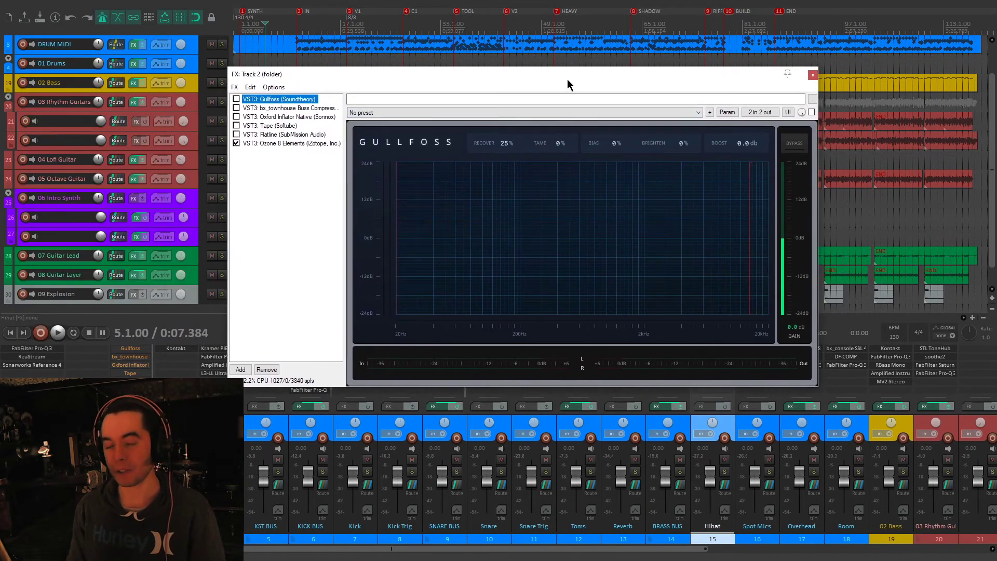
{"action": "left_click_drag", "start_coordinate": [338, 86], "coordinate": [360, 81]}
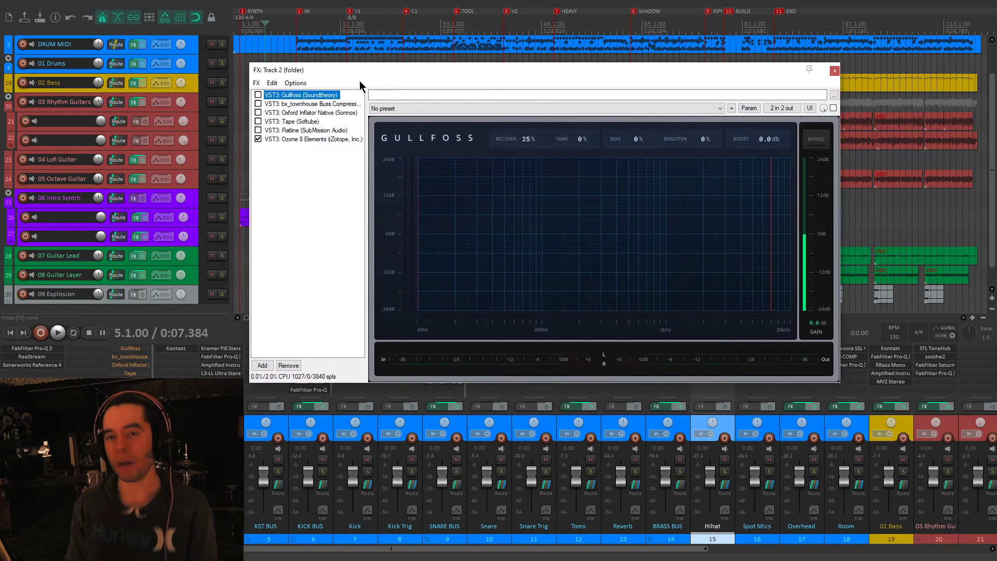
{"action": "left_click", "coordinate": [258, 95]}
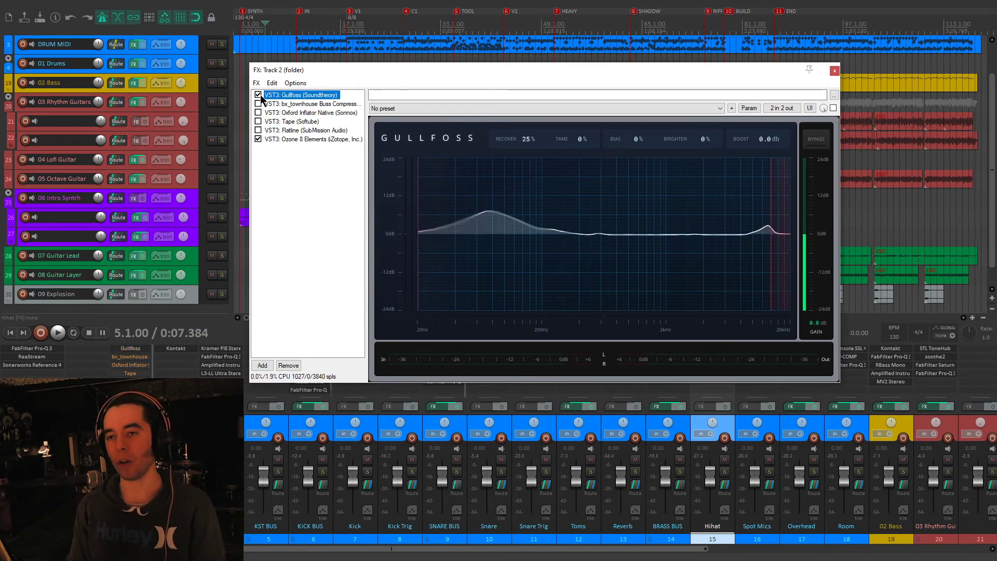
{"action": "left_click_drag", "start_coordinate": [383, 78], "coordinate": [390, 78]}
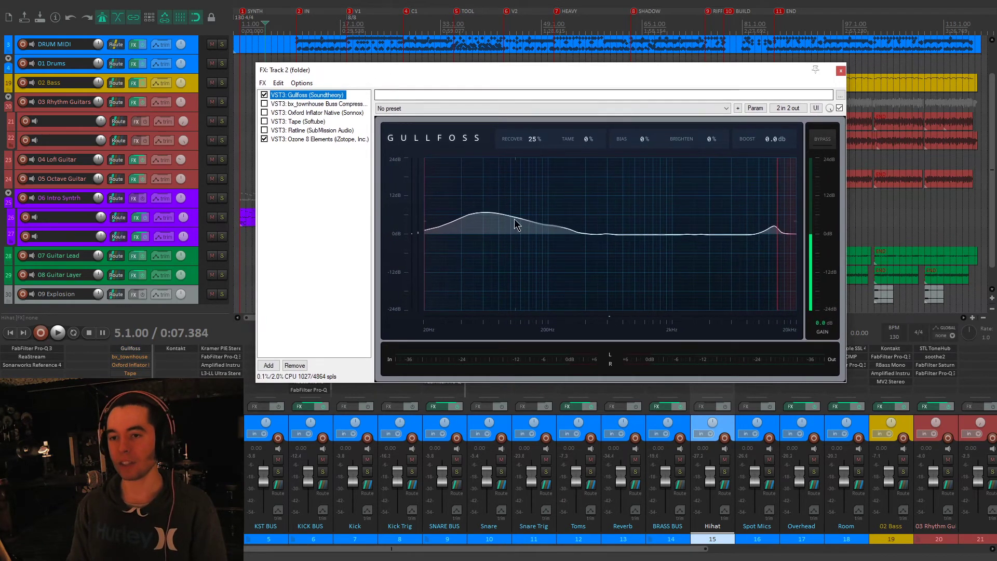
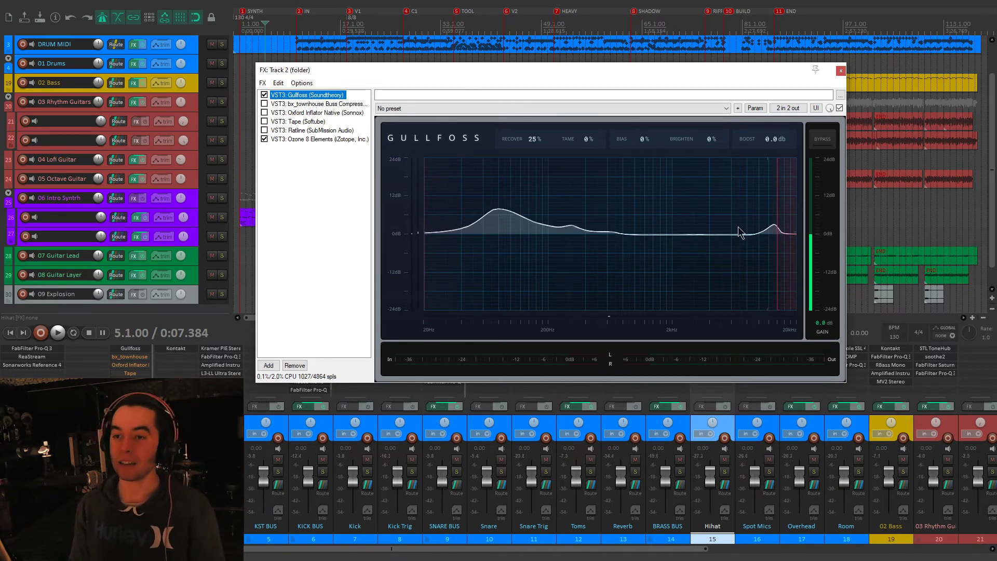
Step: Play the mix from the C1 marker at bar 27, bypass and re-enable Gullfoss during playback, and stop
{"action": "left_click", "coordinate": [330, 56]}
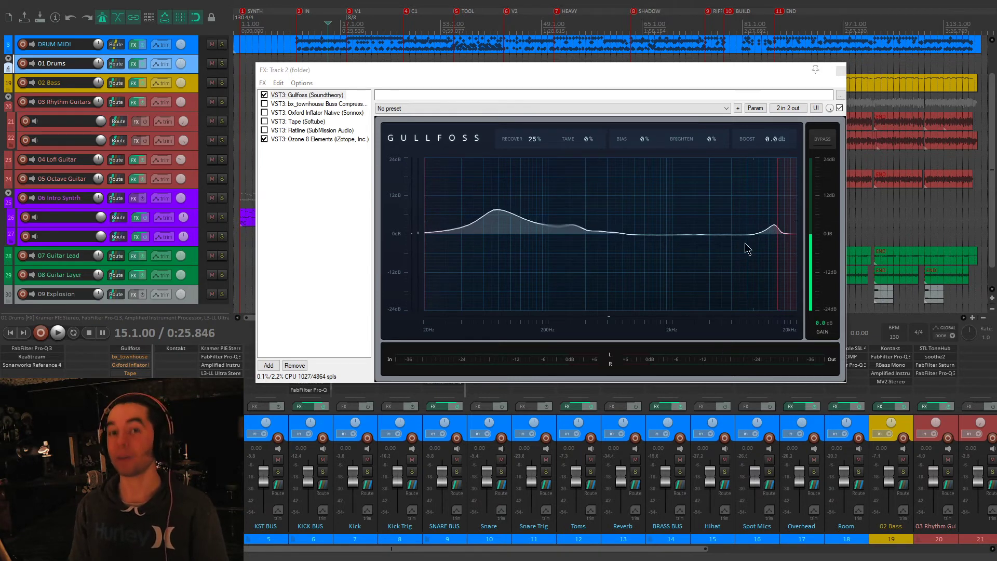
{"action": "left_click", "coordinate": [365, 54]}
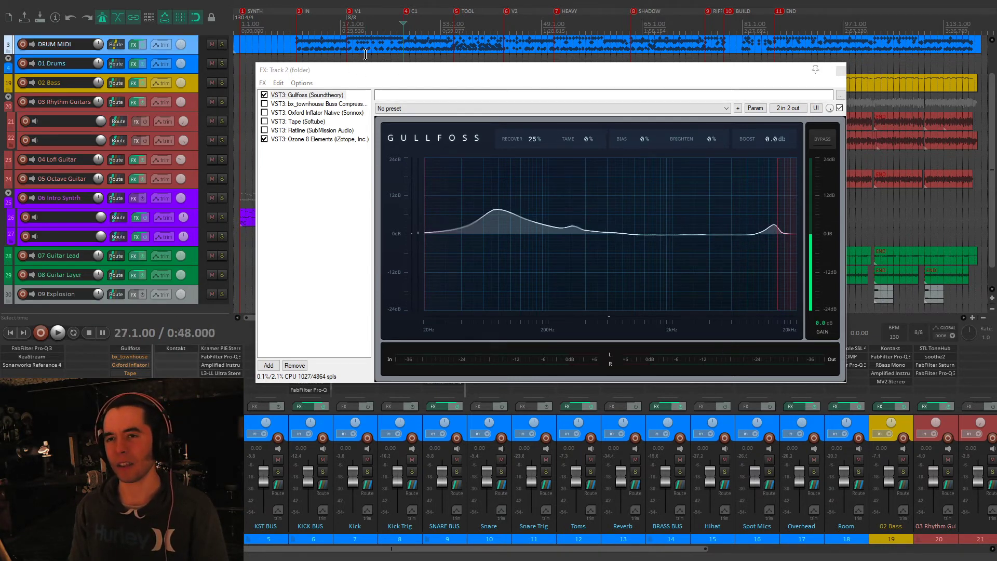
{"action": "key", "text": "space"}
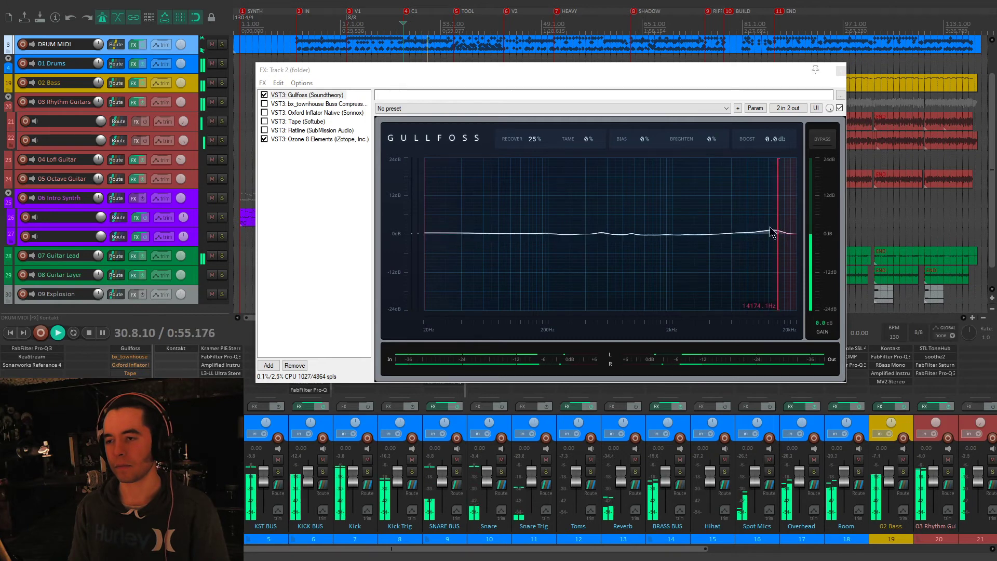
{"action": "left_click", "coordinate": [825, 141]}
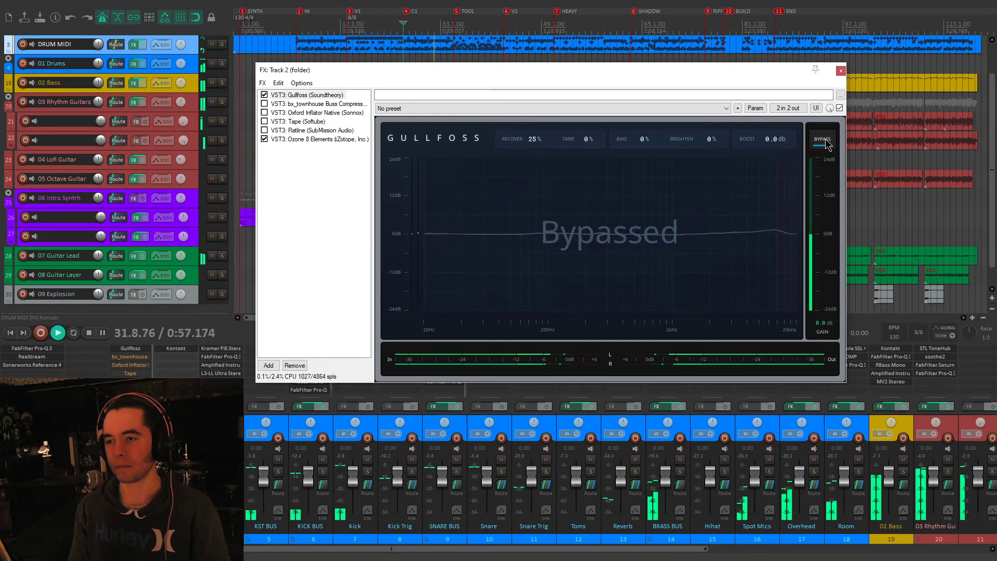
{"action": "left_click", "coordinate": [825, 141]}
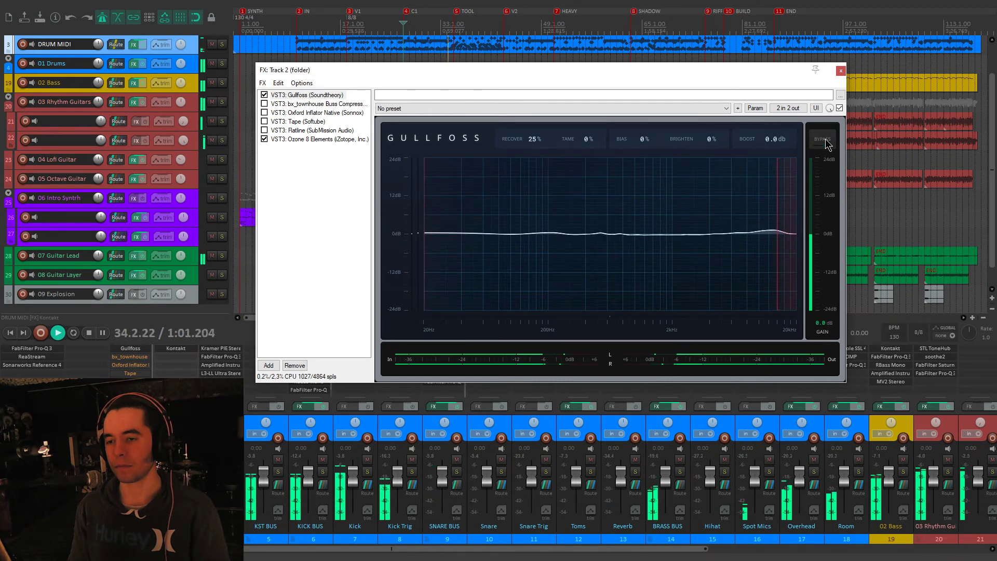
{"action": "key", "text": "space"}
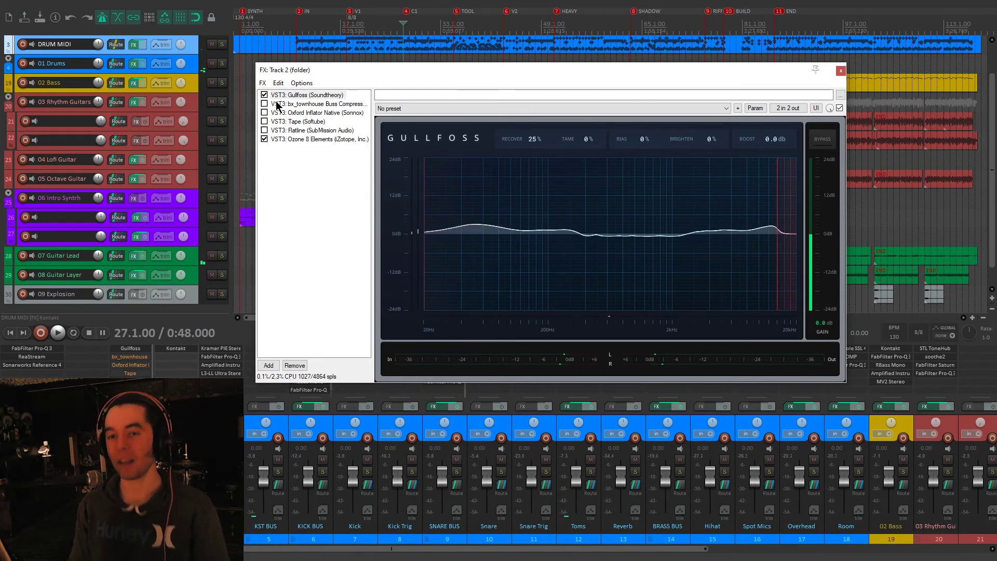
Step: Enable the bx_townhouse Buss Compressor on track 2 and audition it from bar 27
{"action": "left_click", "coordinate": [265, 104]}
{"action": "left_click", "coordinate": [280, 104]}
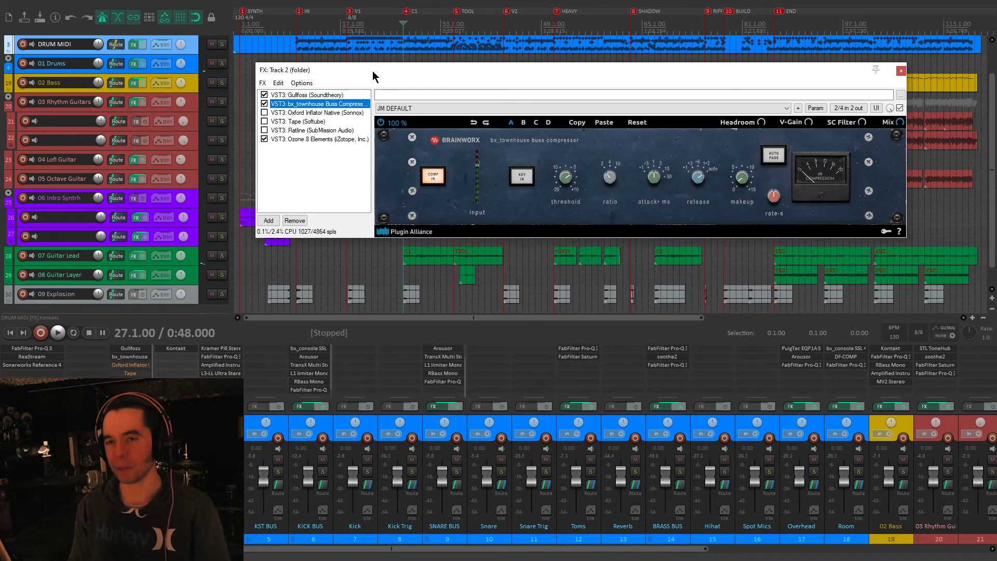
{"action": "left_click_drag", "start_coordinate": [568, 70], "coordinate": [570, 78]}
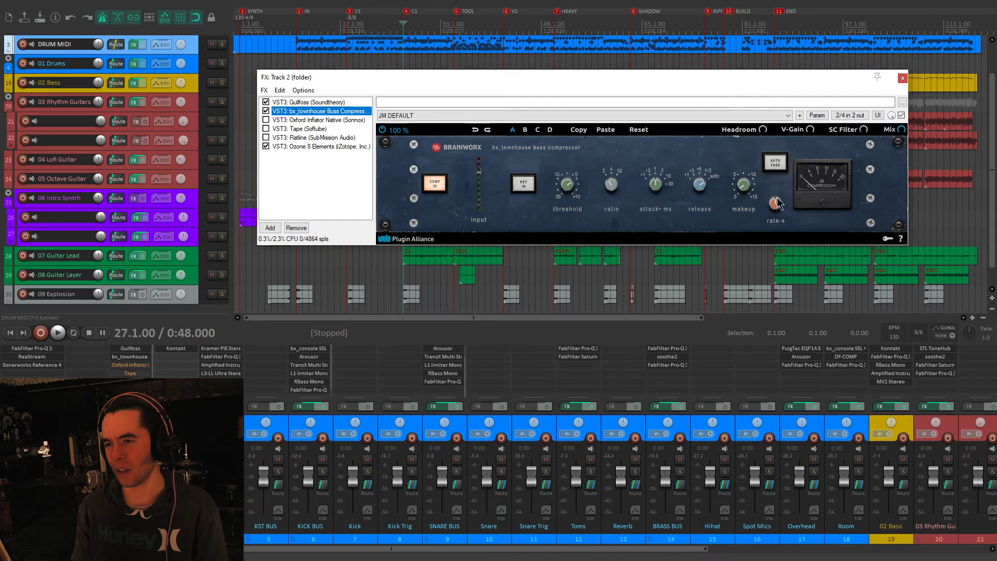
{"action": "left_click", "coordinate": [609, 186]}
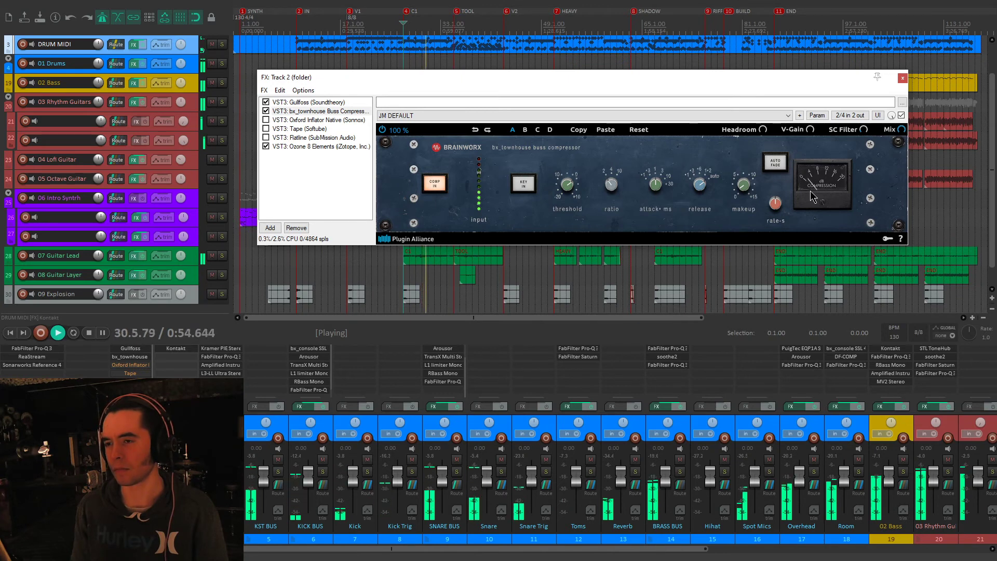
{"action": "key", "text": "space"}
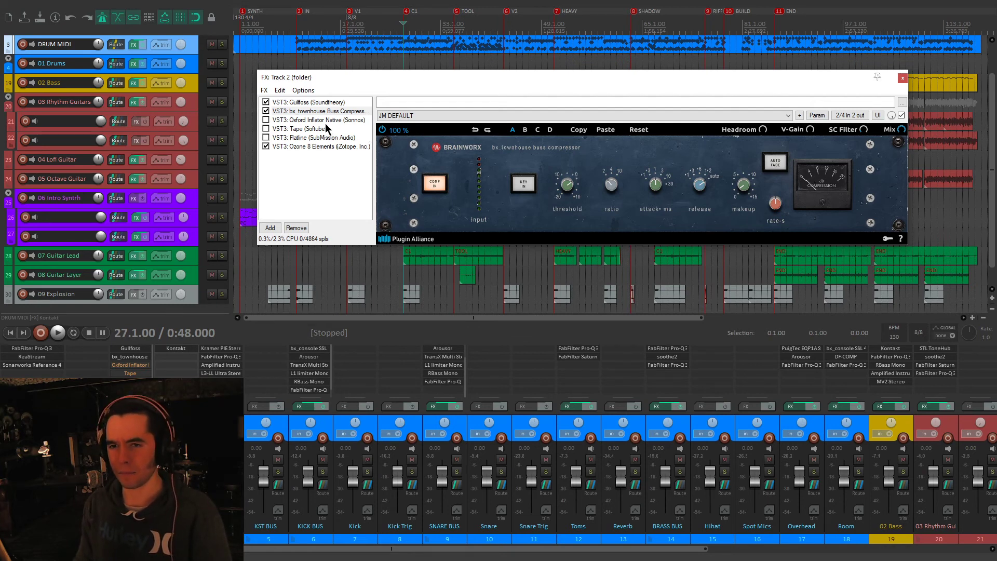
Step: Enable Oxford Inflator on track 2 and briefly show the 02 Bass track's MV2 Stereo for comparison, closing it again
{"action": "left_click", "coordinate": [267, 120]}
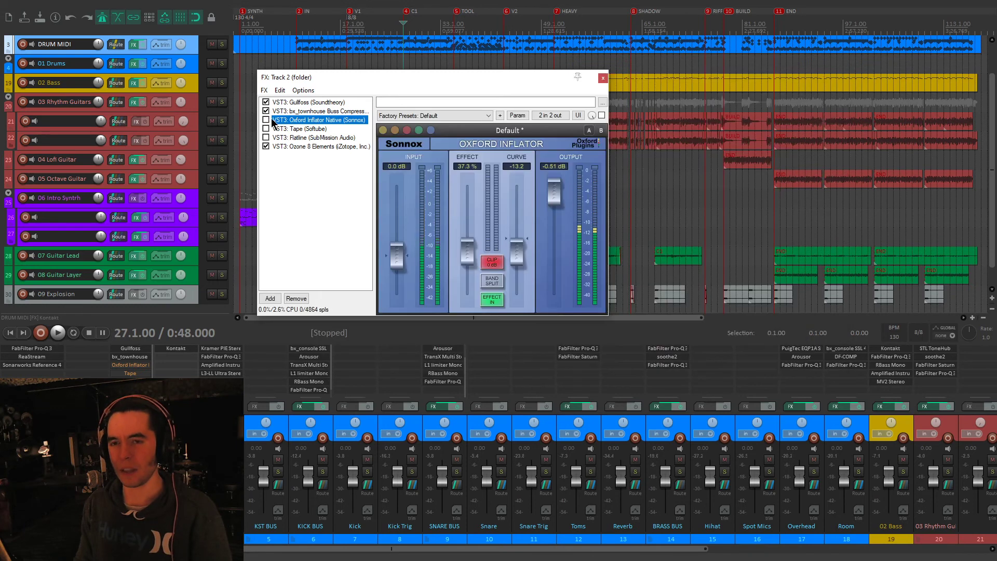
{"action": "left_click_drag", "start_coordinate": [415, 77], "coordinate": [486, 106]}
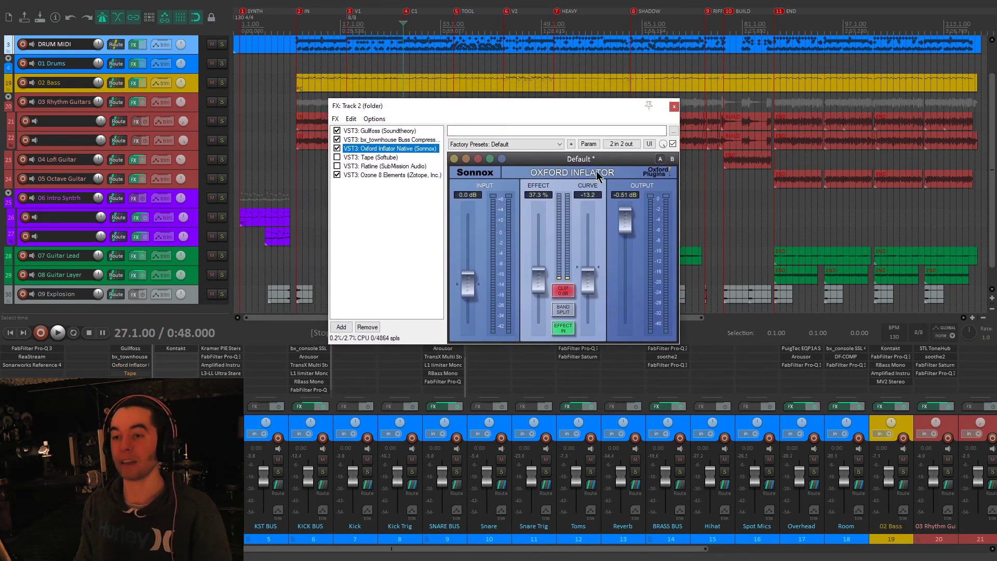
{"action": "left_click", "coordinate": [891, 383]}
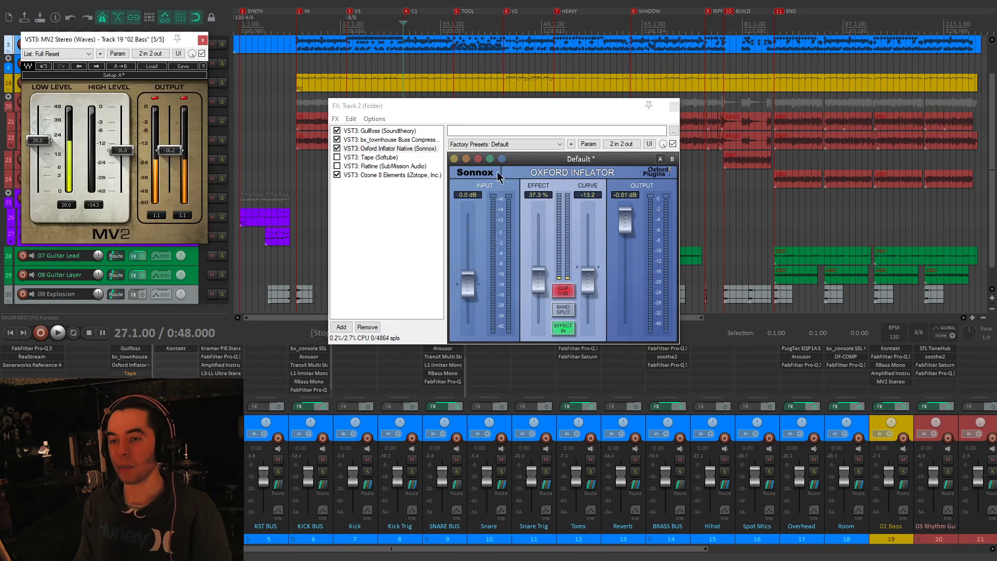
{"action": "left_click_drag", "start_coordinate": [114, 45], "coordinate": [414, 159]}
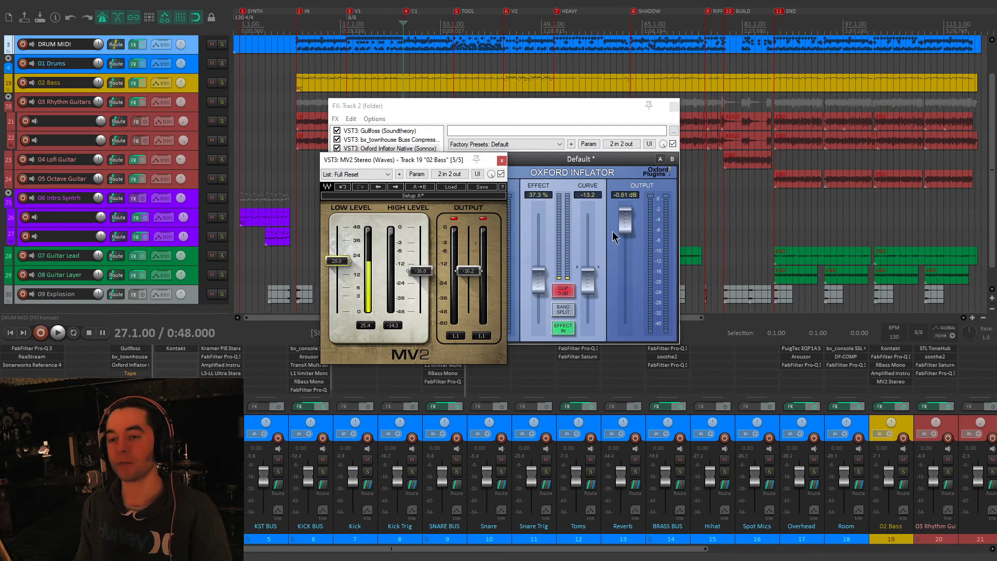
{"action": "left_click", "coordinate": [501, 160]}
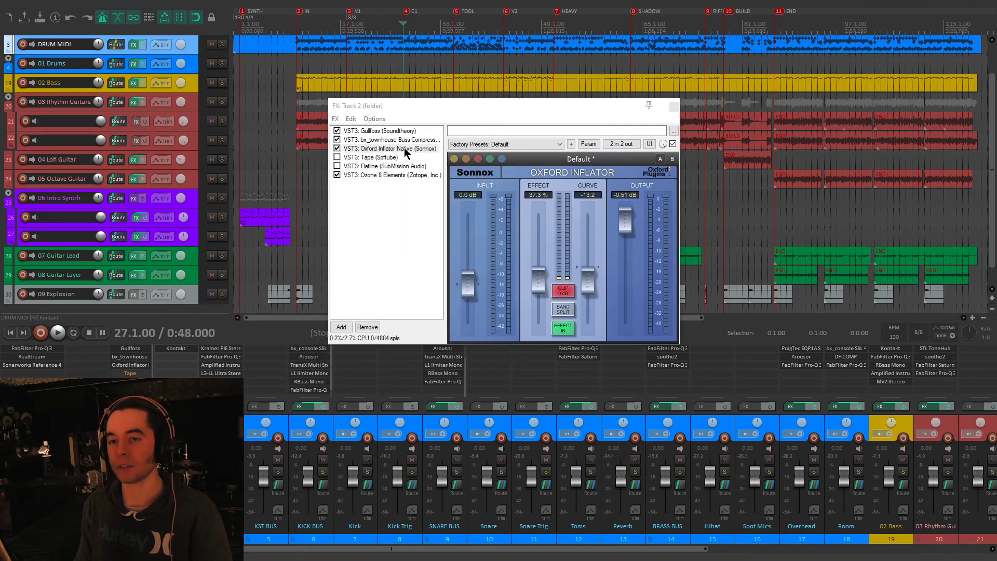
Step: Compare the mix with and without Oxford Inflator by bypassing and re-enabling it during playback from bar 27, and stop
{"action": "left_click", "coordinate": [337, 149]}
{"action": "left_click", "coordinate": [337, 149]}
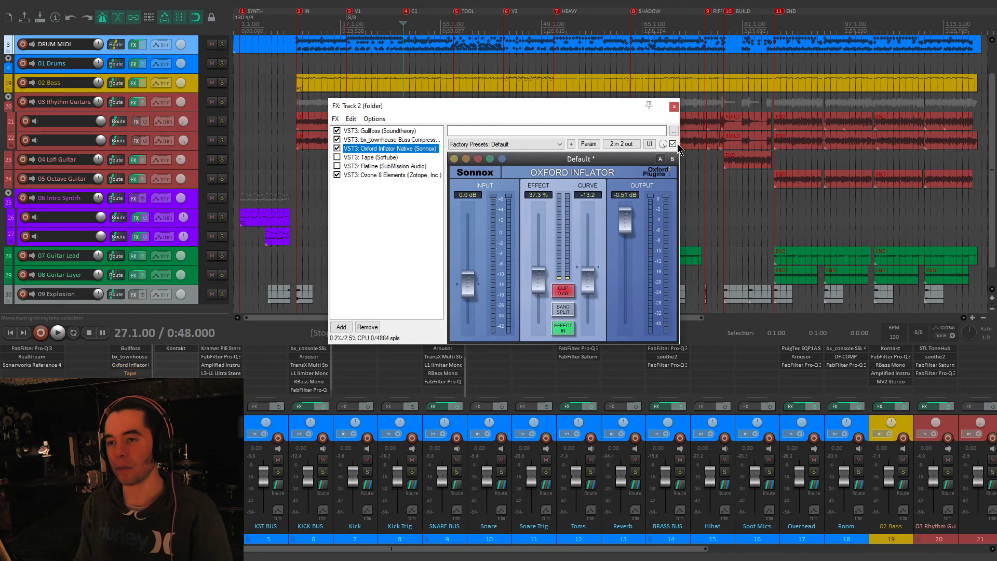
{"action": "key", "text": "space"}
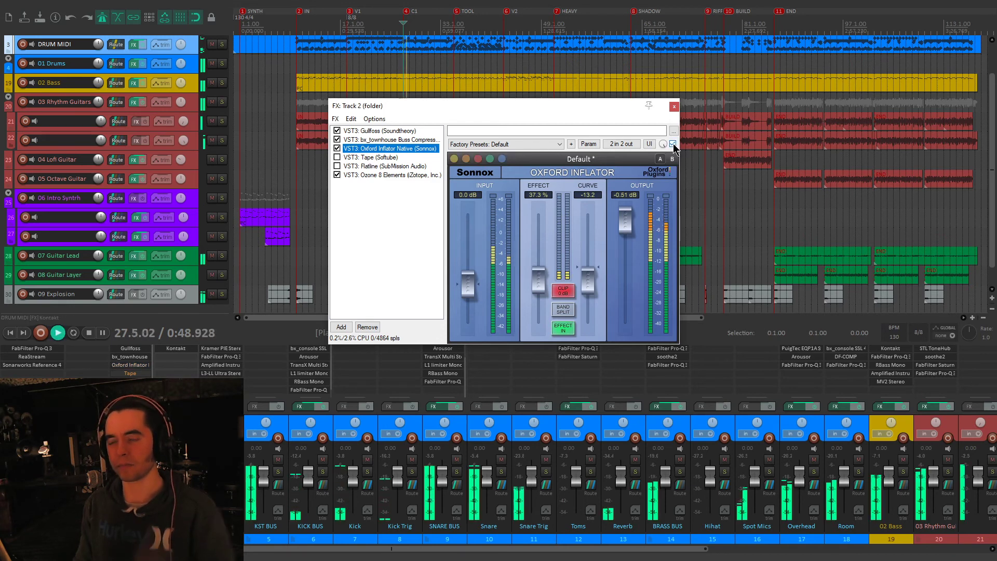
{"action": "left_click", "coordinate": [673, 143]}
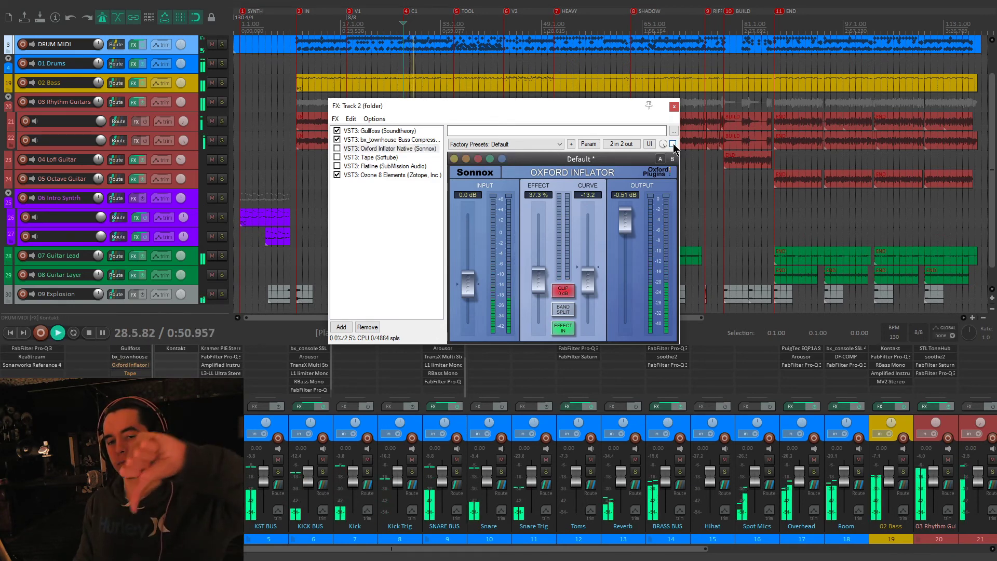
{"action": "left_click", "coordinate": [673, 143]}
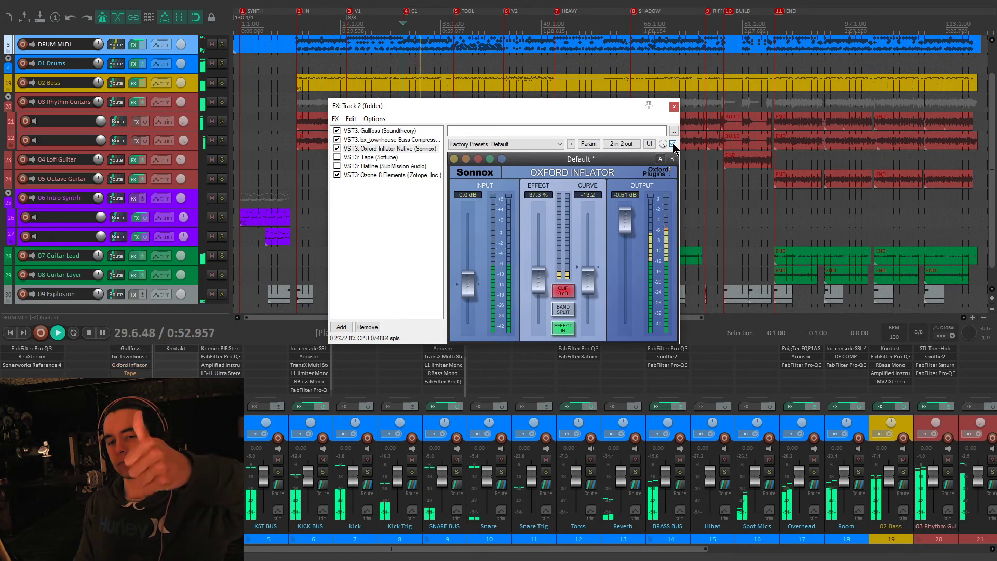
{"action": "left_click", "coordinate": [673, 143]}
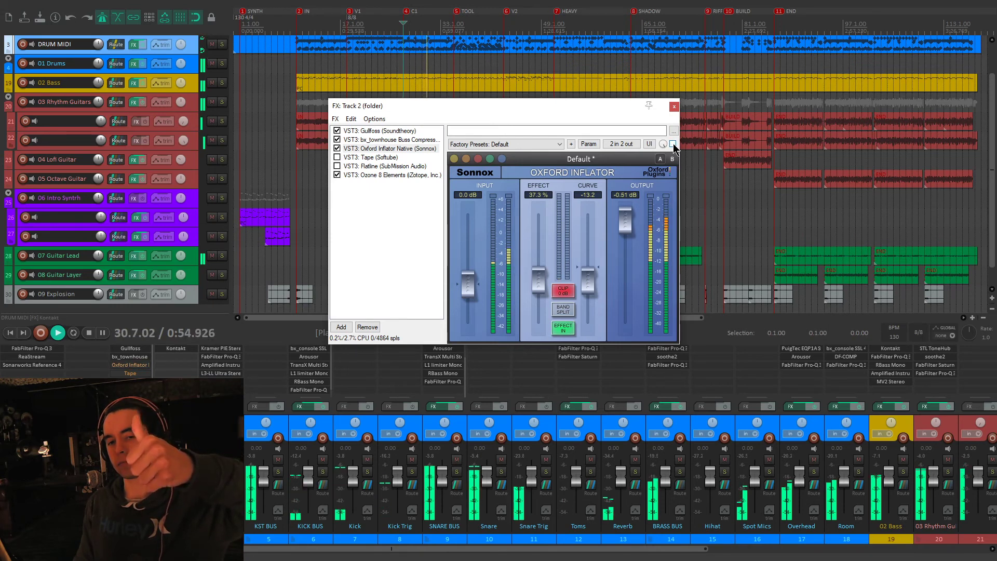
{"action": "left_click", "coordinate": [673, 144]}
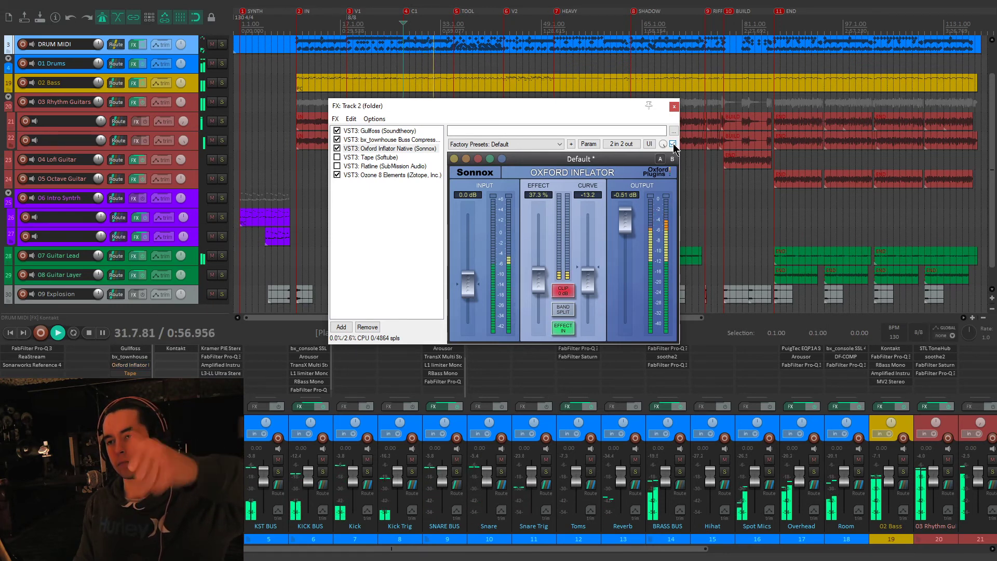
{"action": "key", "text": "space"}
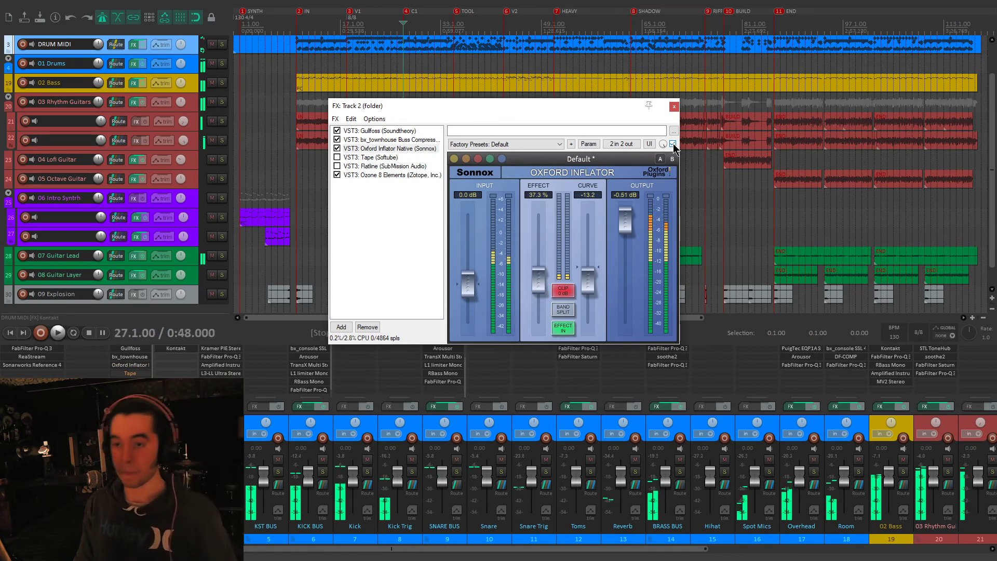
Step: Enable Softube Tape in track 2's FX chain, with its interface showing
{"action": "left_click", "coordinate": [368, 158]}
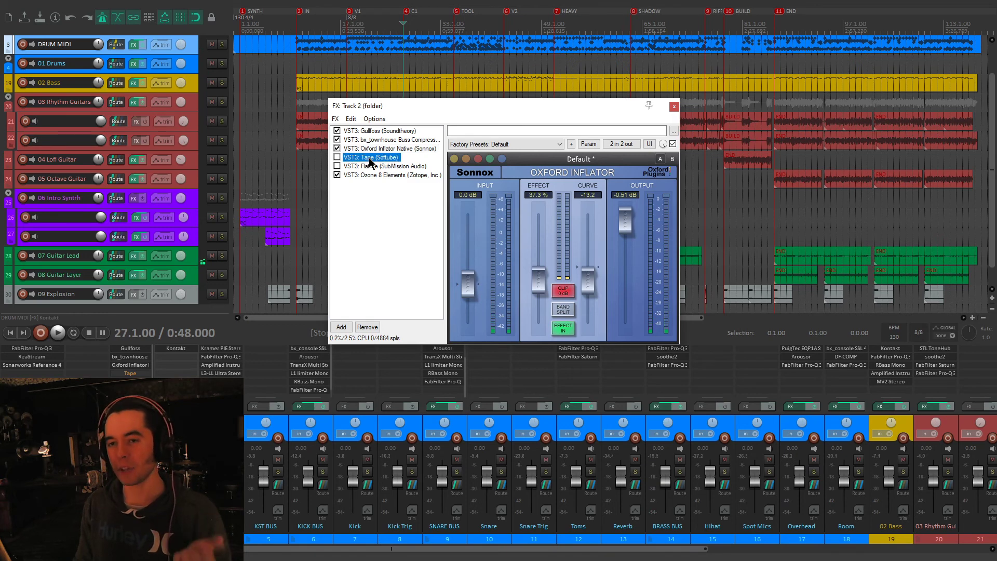
{"action": "left_click", "coordinate": [337, 157]}
{"action": "left_click_drag", "start_coordinate": [471, 102], "coordinate": [463, 93]}
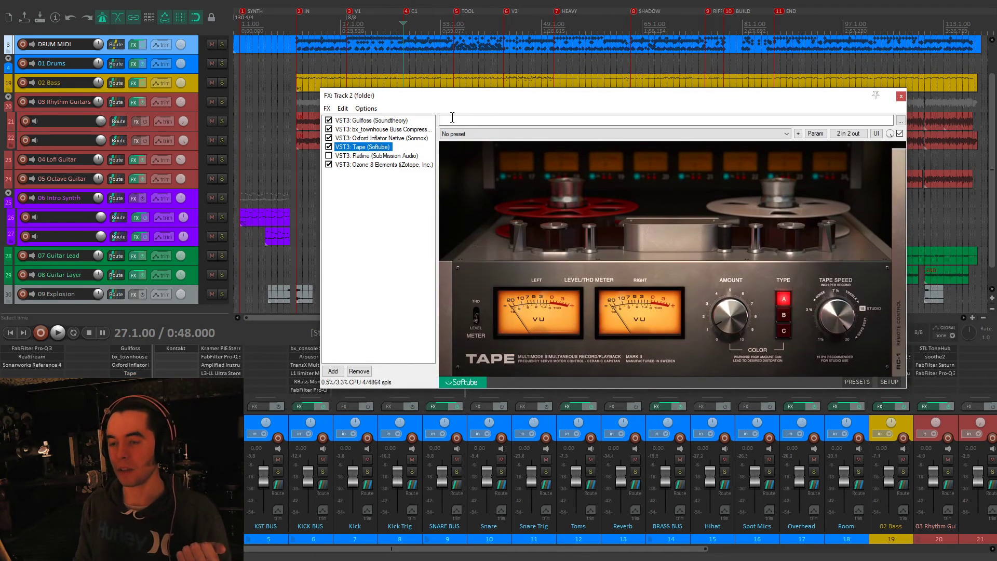
Step: Briefly show Oxford Inflator's settings in track 2's FX chain, then return to Softube Tape and reposition the FX window
{"action": "left_click", "coordinate": [373, 138]}
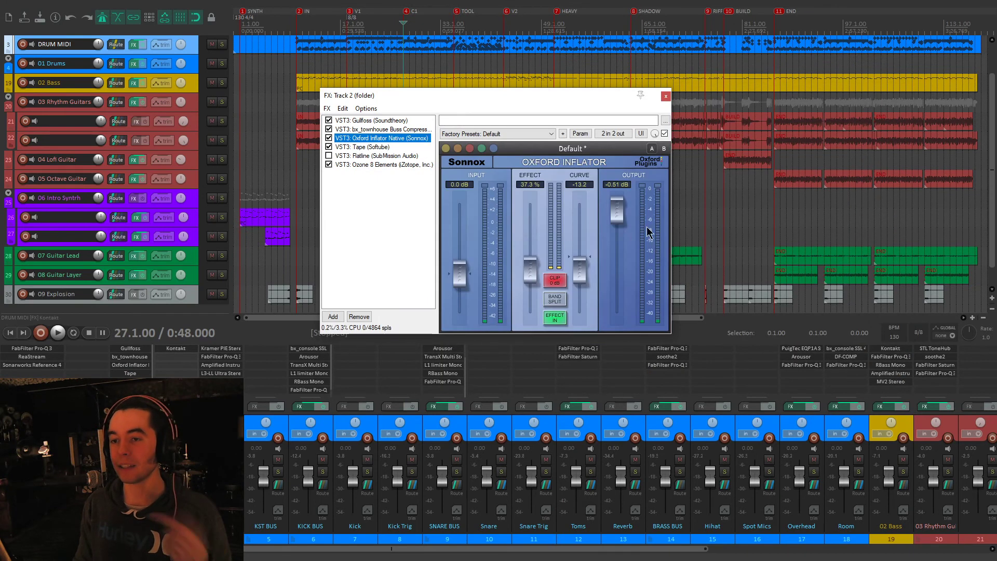
{"action": "left_click", "coordinate": [372, 148]}
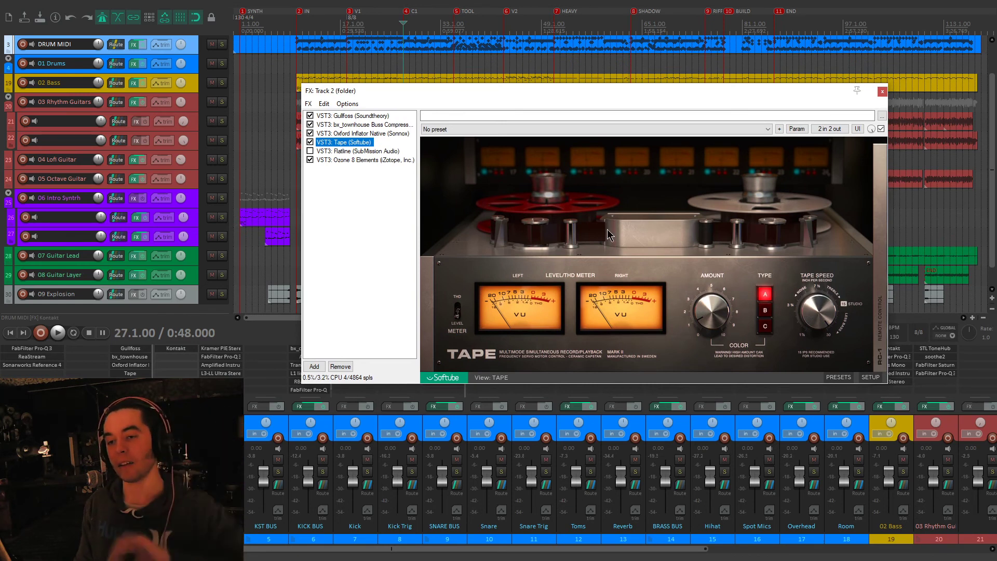
{"action": "left_click_drag", "start_coordinate": [353, 96], "coordinate": [322, 74]}
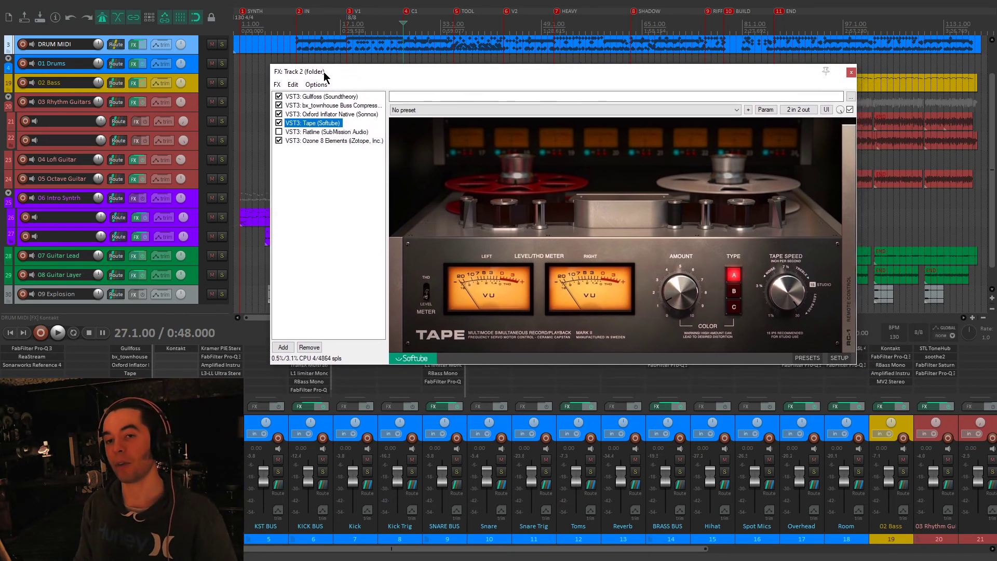
Step: Compare the mix with and without Softube Tape by bypassing and re-enabling it during playback from bar 27, and stop
{"action": "key", "text": "space"}
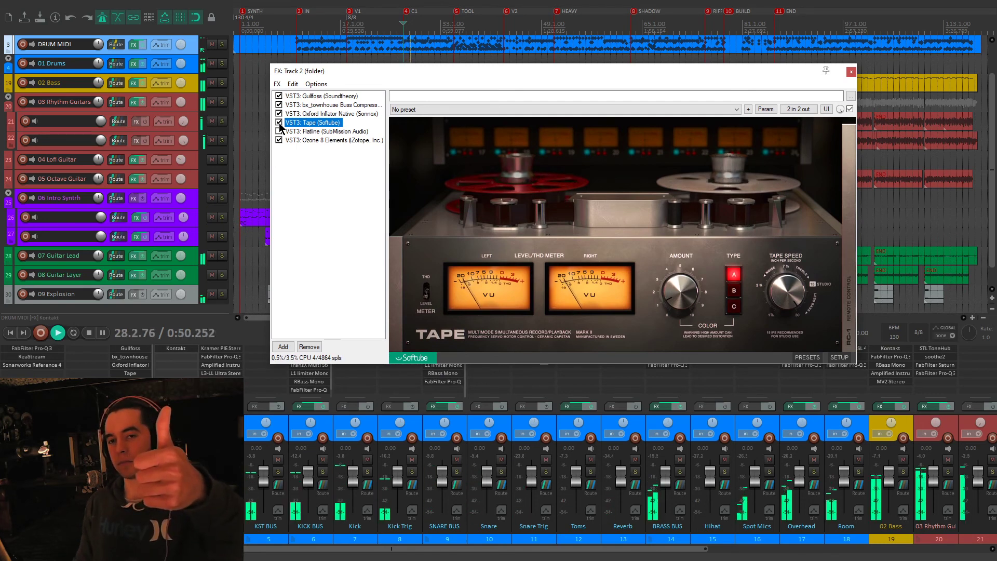
{"action": "left_click", "coordinate": [279, 123]}
{"action": "left_click", "coordinate": [278, 123]}
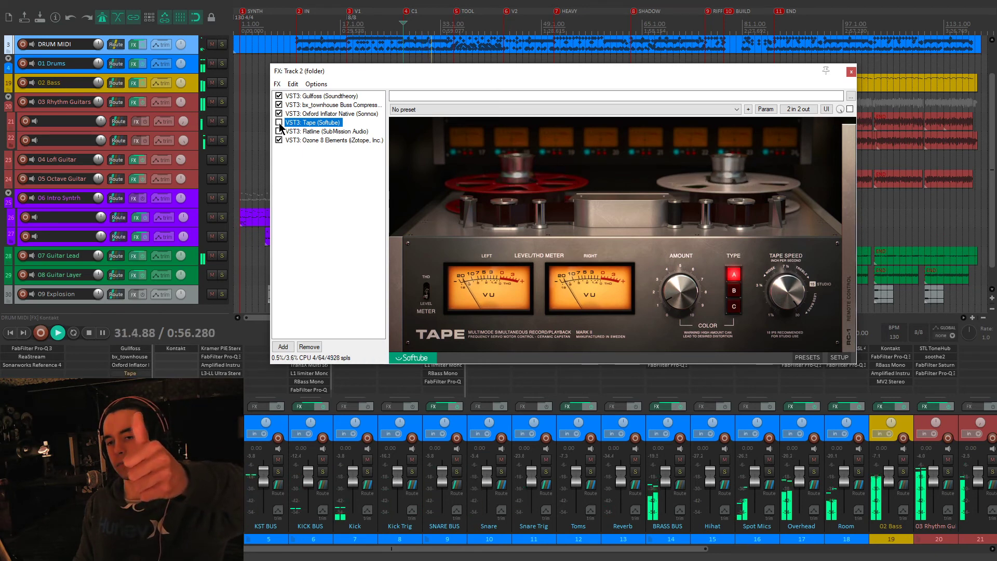
{"action": "left_click", "coordinate": [279, 123]}
{"action": "left_click", "coordinate": [279, 123]}
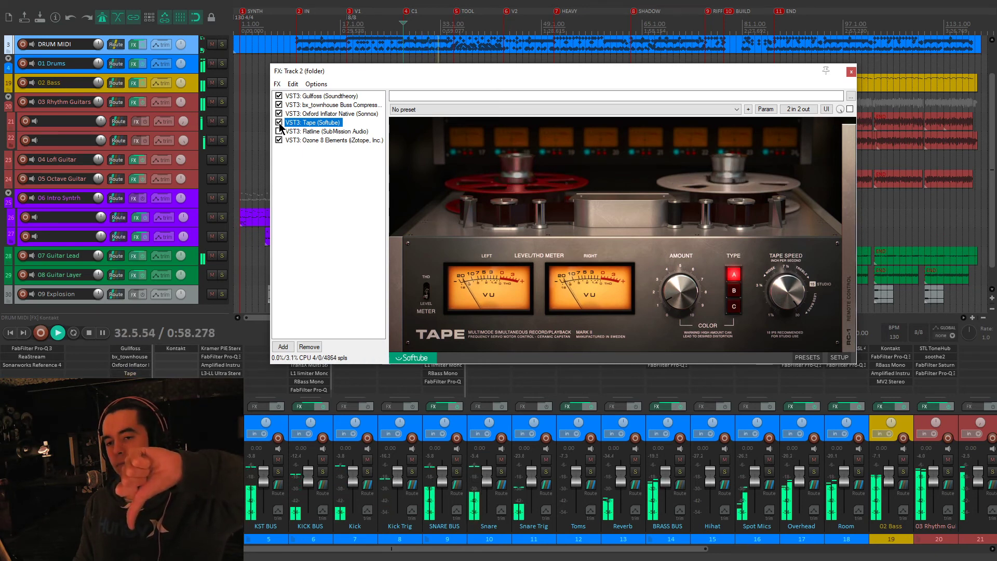
{"action": "key", "text": "space"}
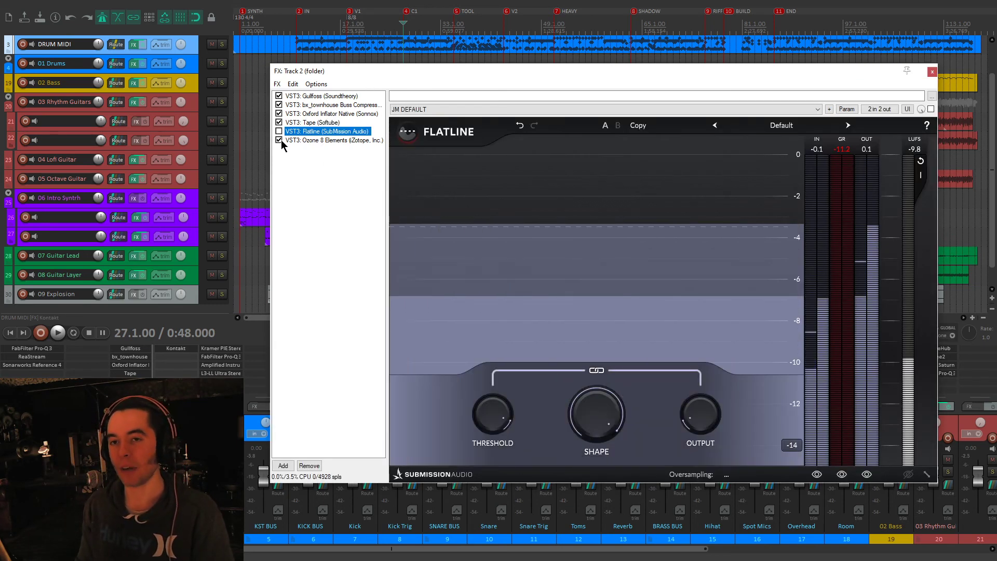
Step: Enable Flatline in track 2's FX chain and audition the mix through it from bar 27
{"action": "left_click", "coordinate": [278, 131]}
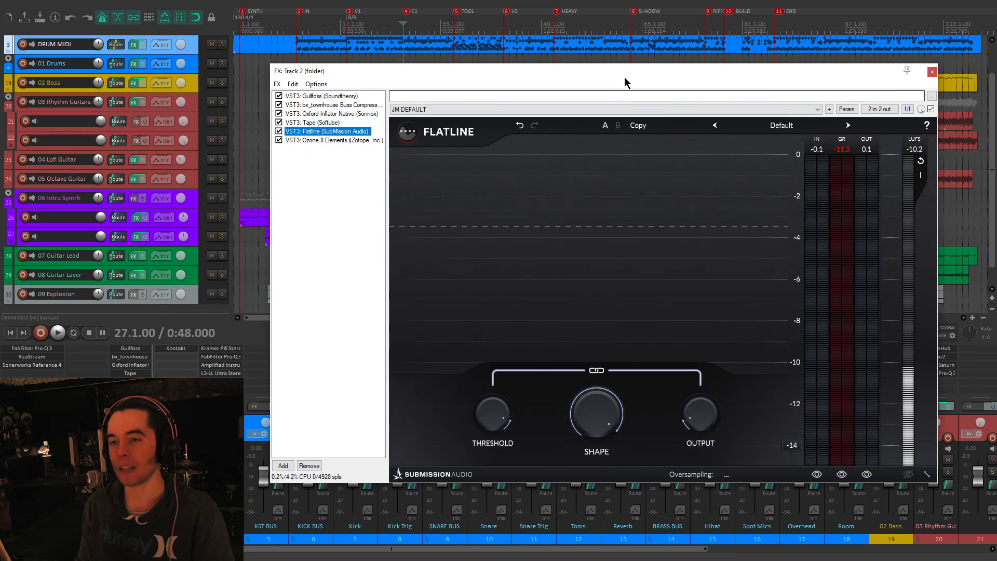
{"action": "left_click_drag", "start_coordinate": [631, 71], "coordinate": [629, 76]}
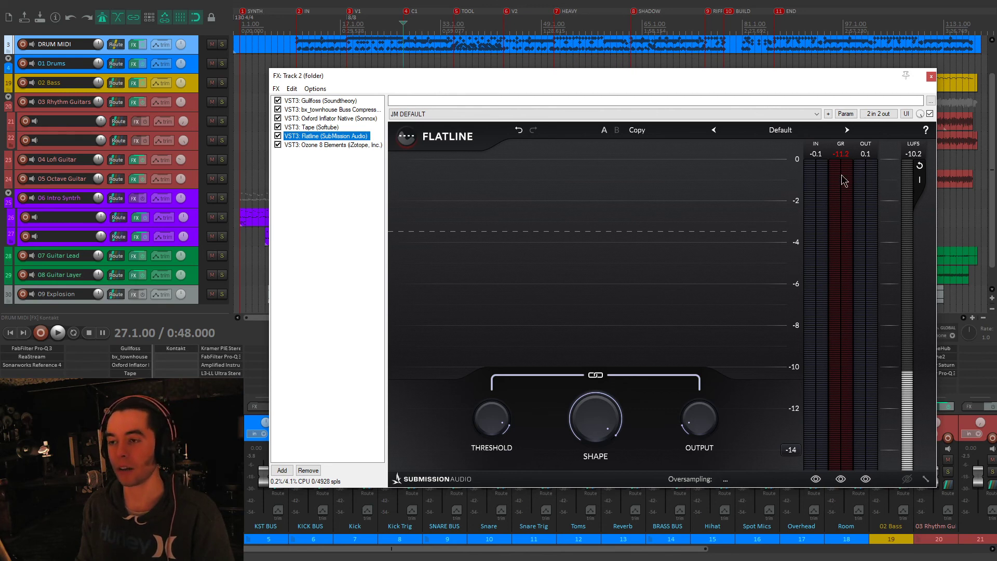
{"action": "key", "text": "space"}
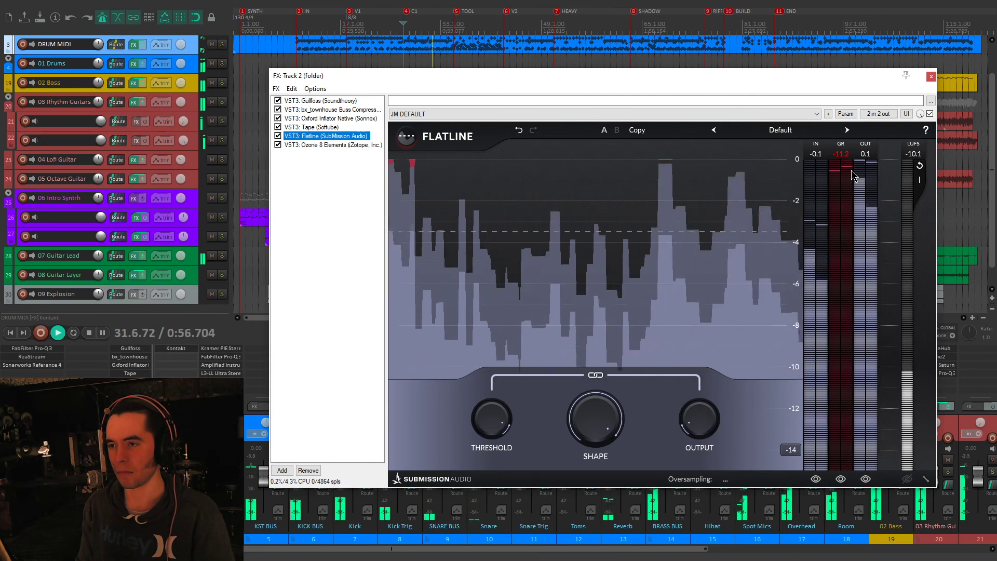
{"action": "key", "text": "space"}
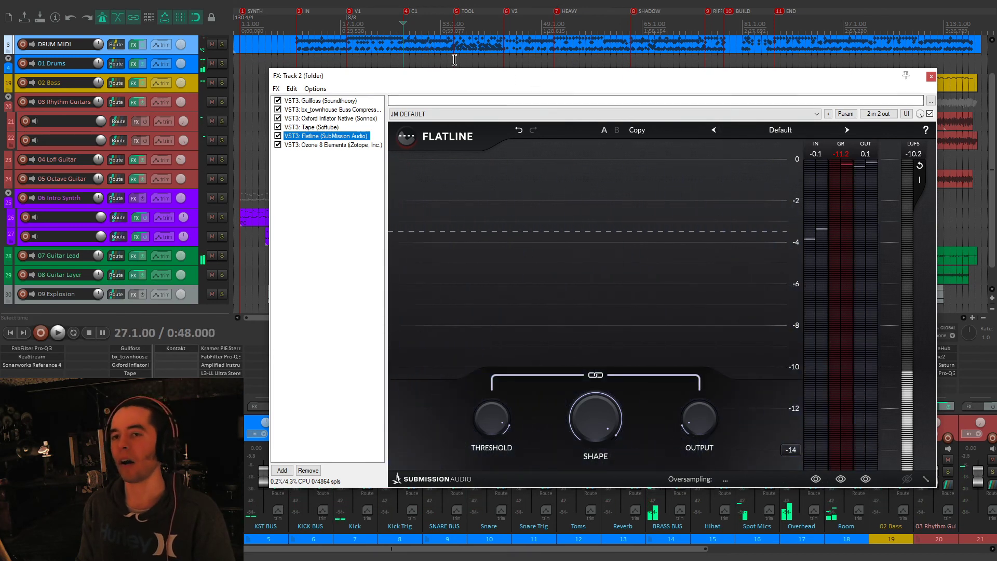
Step: During playback from bar 35, set Flatline's threshold to -3.72 with the linked output at 3.72, and stop
{"action": "left_click", "coordinate": [455, 59]}
{"action": "mouse_move", "coordinate": [492, 420]}
{"action": "key", "text": "space"}
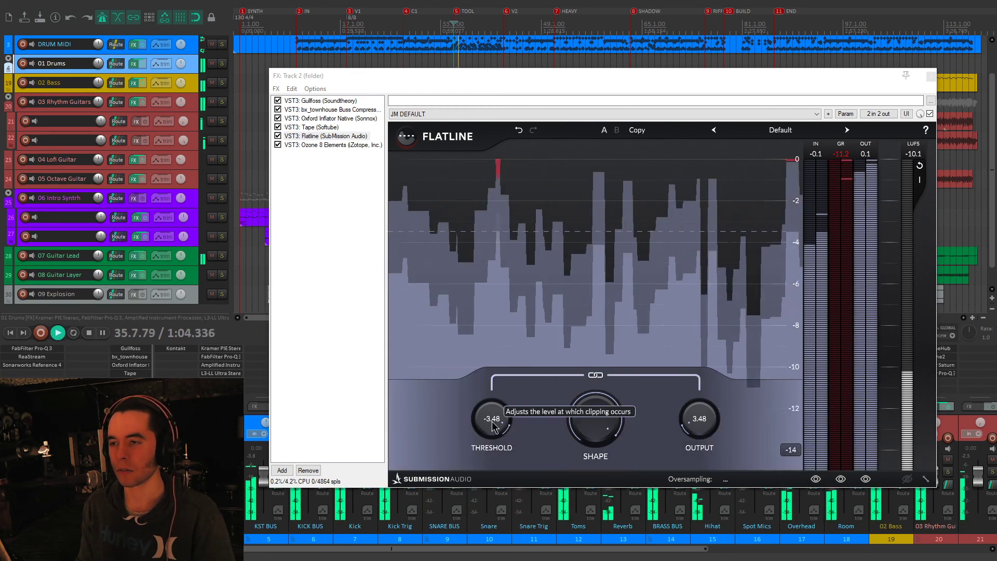
{"action": "left_click_drag", "start_coordinate": [492, 423], "coordinate": [487, 425]}
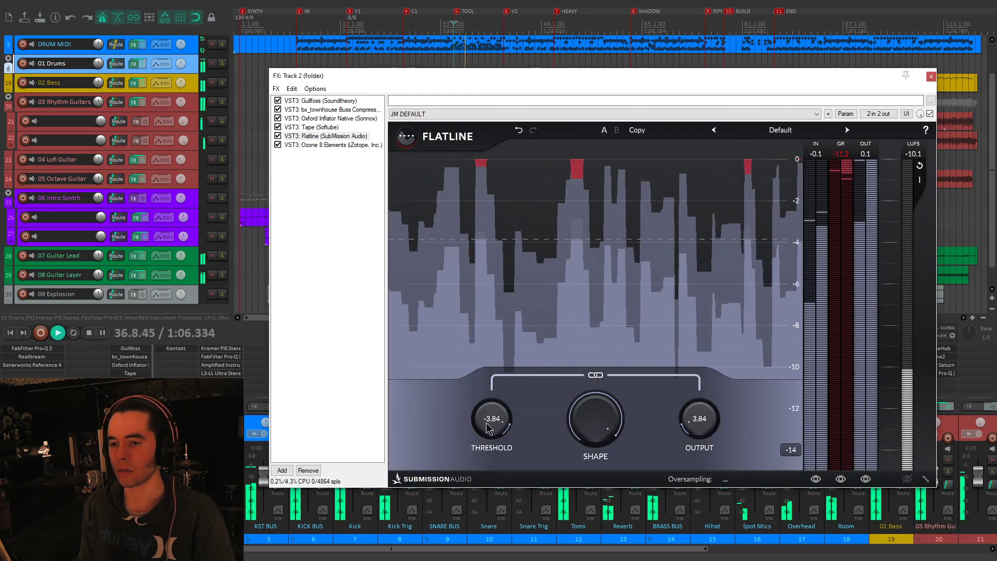
{"action": "left_click_drag", "start_coordinate": [486, 423], "coordinate": [487, 422]}
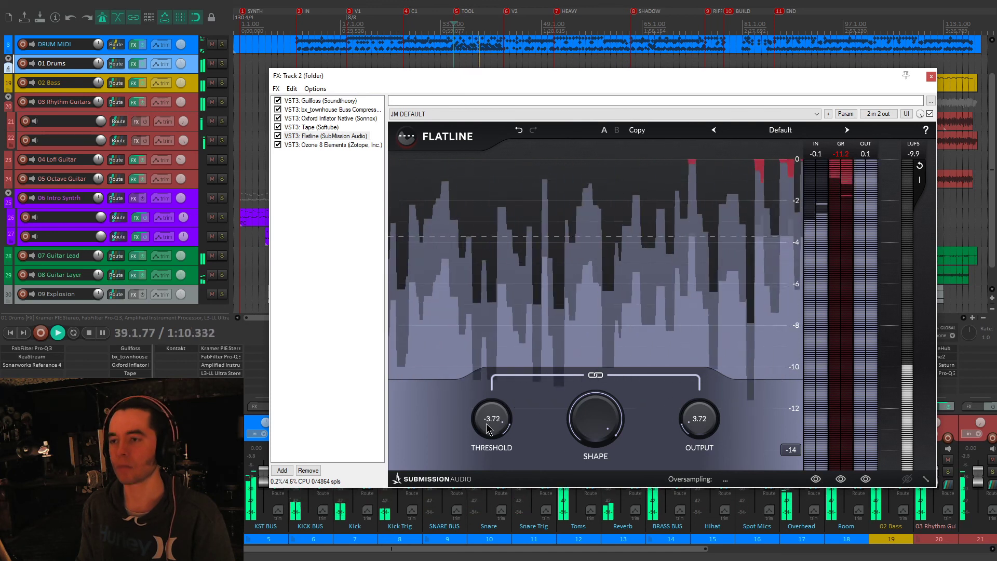
{"action": "key", "text": "space"}
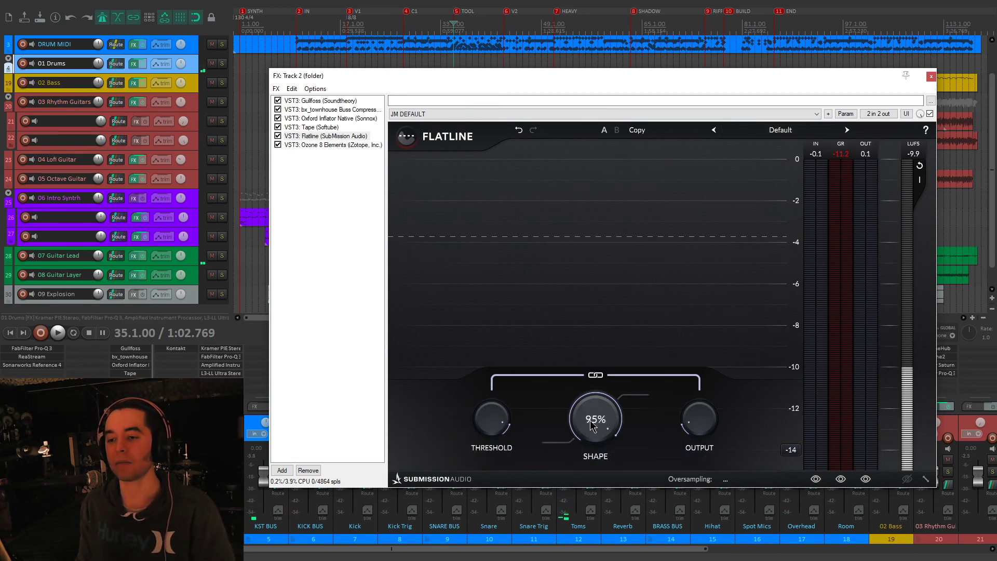
Step: Audition the V2 section from bar 43 while watching Flatline's gain reduction, and stop
{"action": "left_click", "coordinate": [504, 59]}
{"action": "key", "text": "space"}
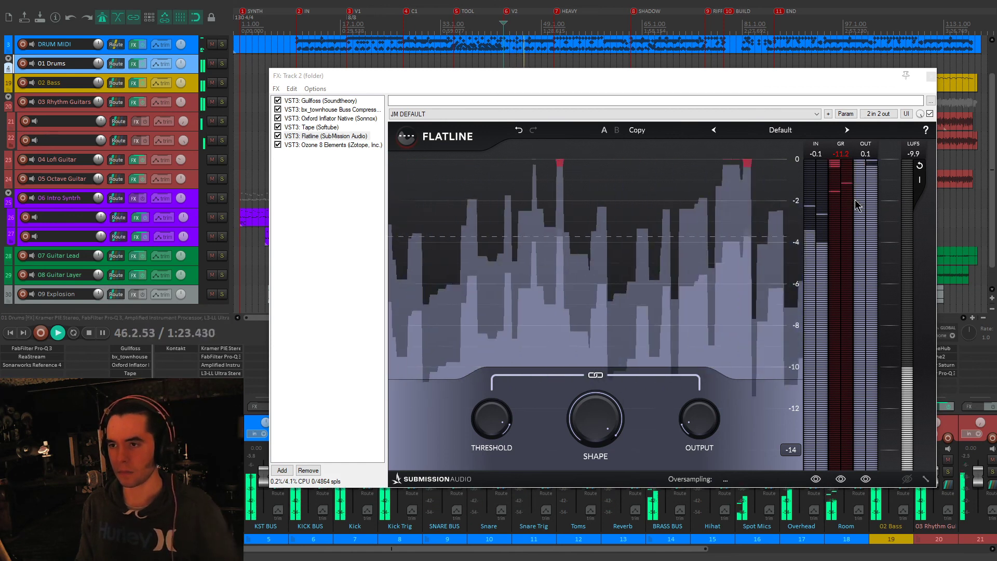
{"action": "key", "text": "space"}
Step: Show Ozone 8 Elements' Maximizer on track 2 and audition the mix through it from bar 43, and stop
{"action": "left_click", "coordinate": [326, 143]}
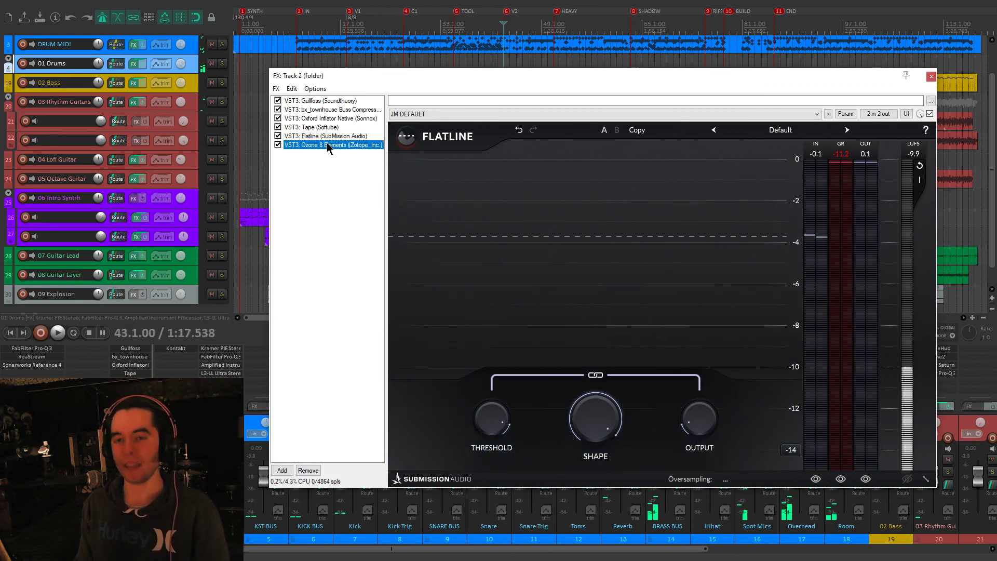
{"action": "left_click_drag", "start_coordinate": [433, 71], "coordinate": [414, 69]}
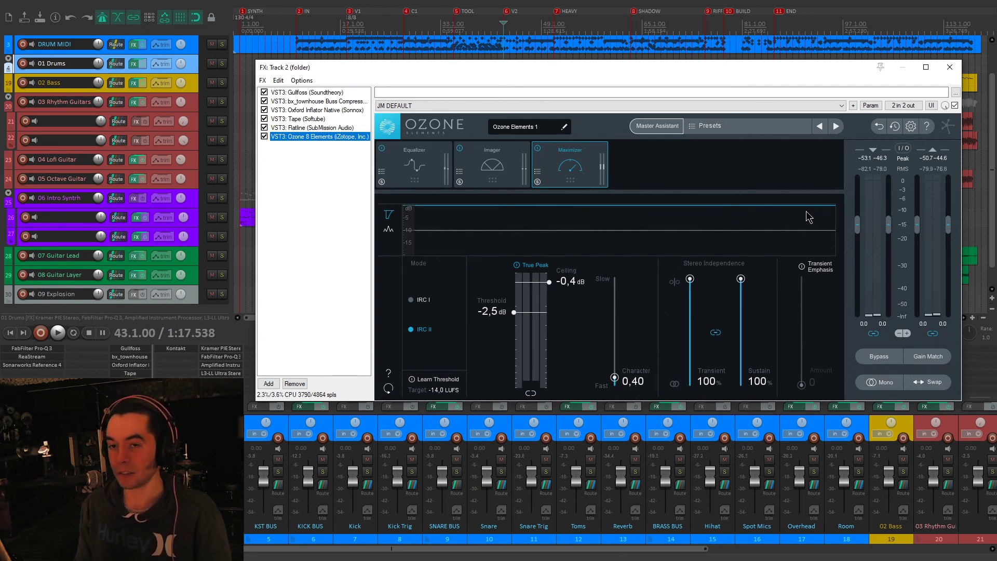
{"action": "key", "text": "space"}
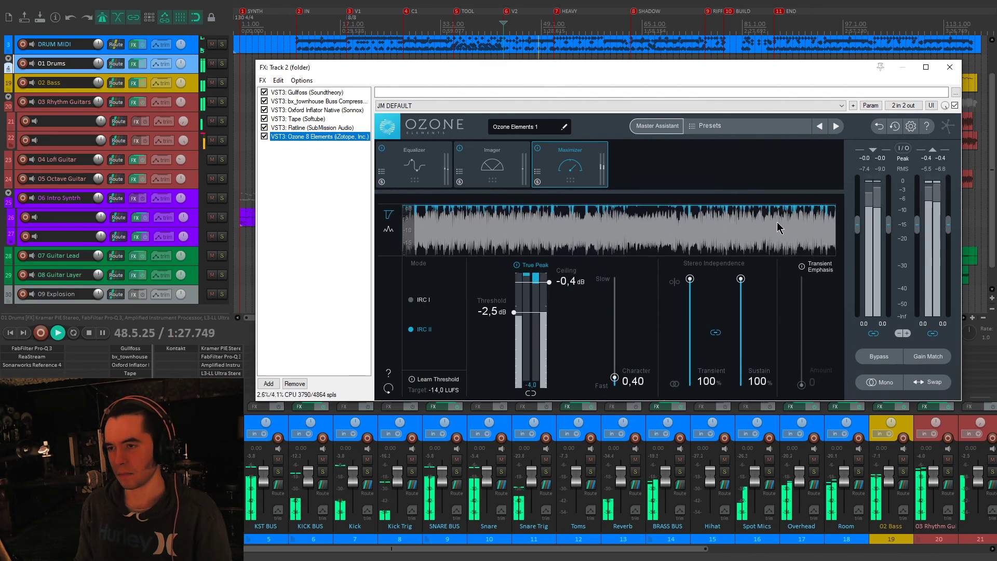
{"action": "key", "text": "space"}
Step: Switch between the Flatline and Ozone 8 Elements interfaces to compare the two limiting stages, ending on Flatline
{"action": "left_click", "coordinate": [331, 129]}
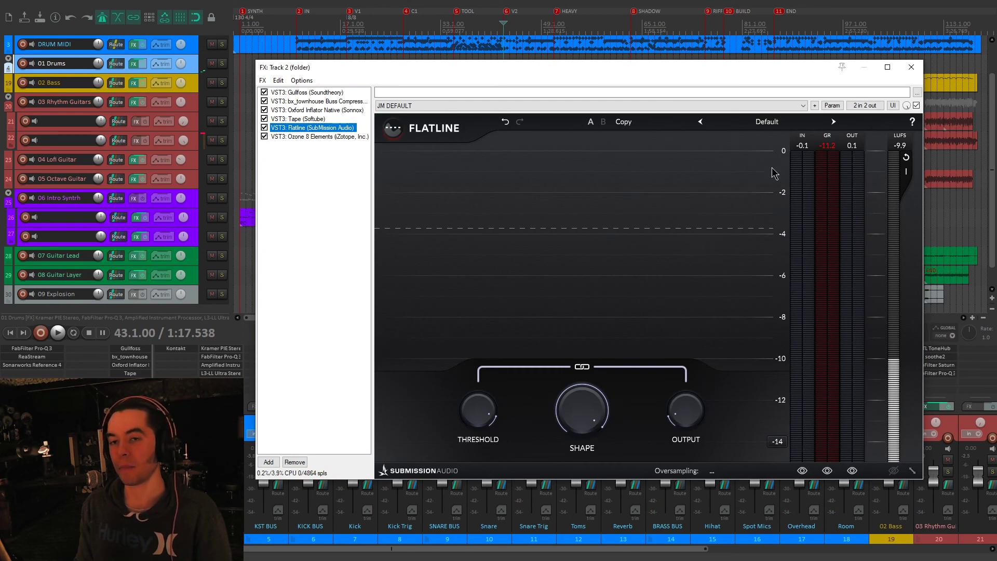
{"action": "left_click", "coordinate": [331, 137]}
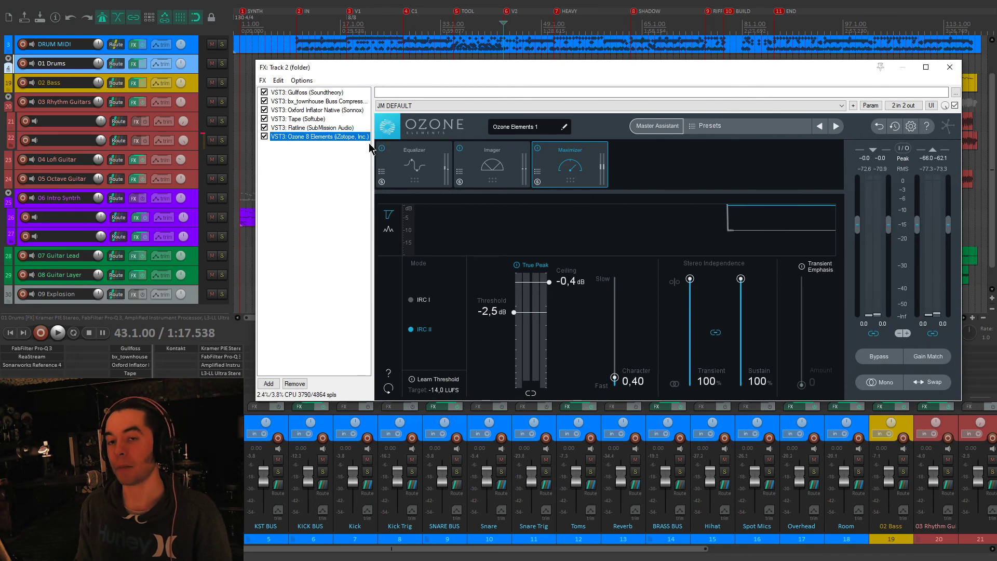
{"action": "left_click", "coordinate": [322, 127]}
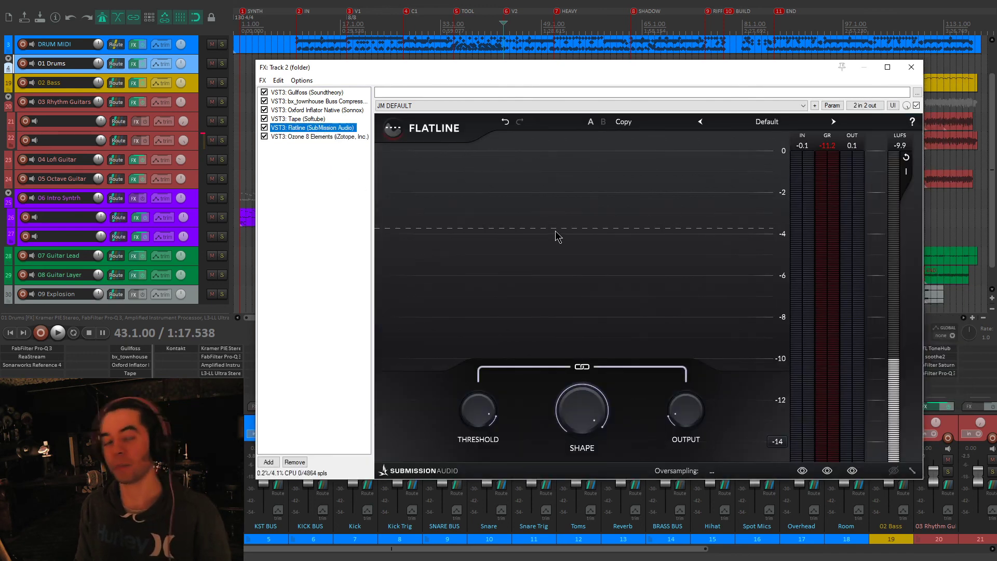
Step: Close track 2's FX window and select the 02 Bass track
{"action": "left_click", "coordinate": [913, 68]}
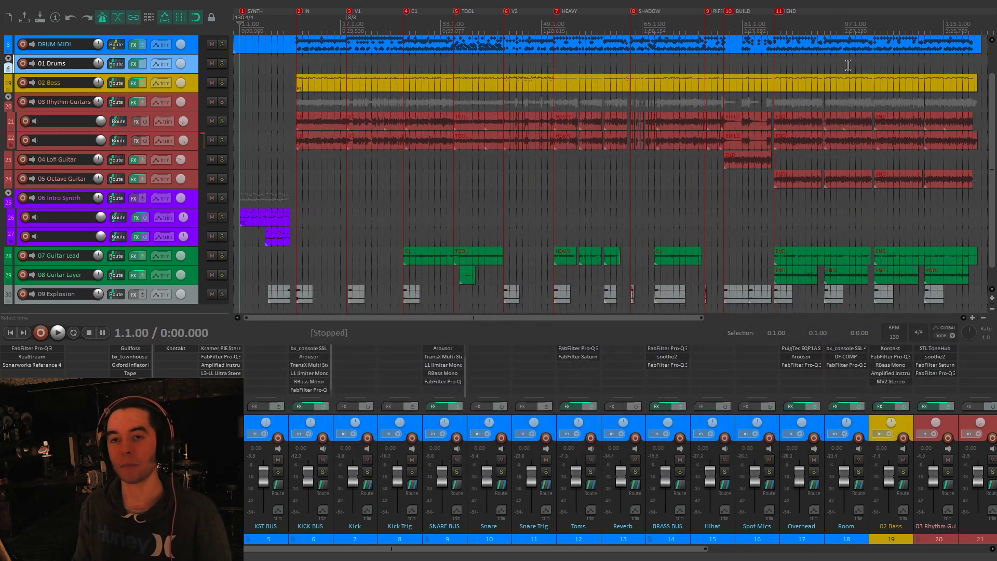
{"action": "left_click", "coordinate": [188, 84]}
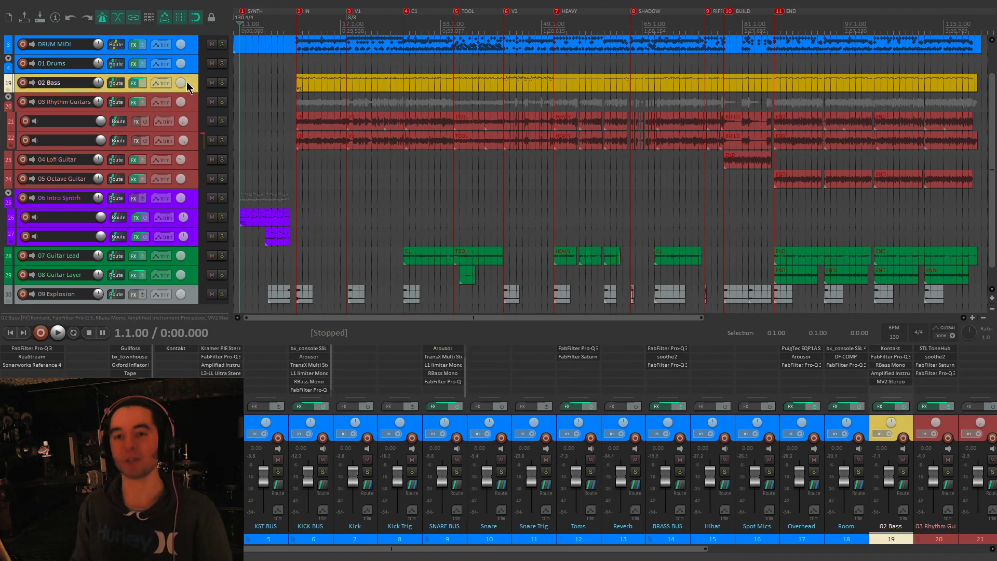